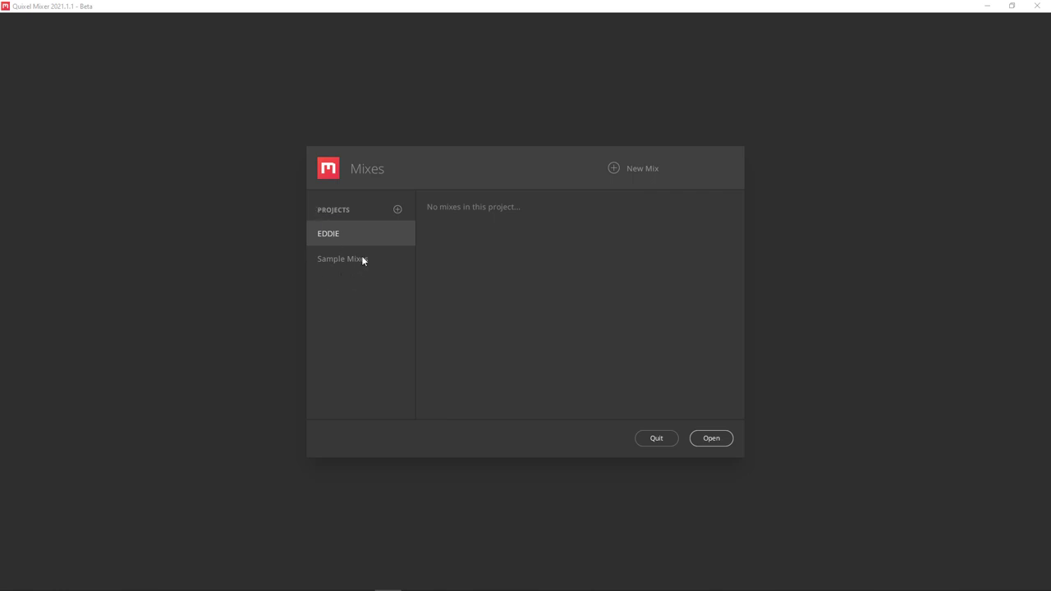
Create a new project named PROCEDURAL_WORLDS and open it from the projects list.
left_click(397, 210)
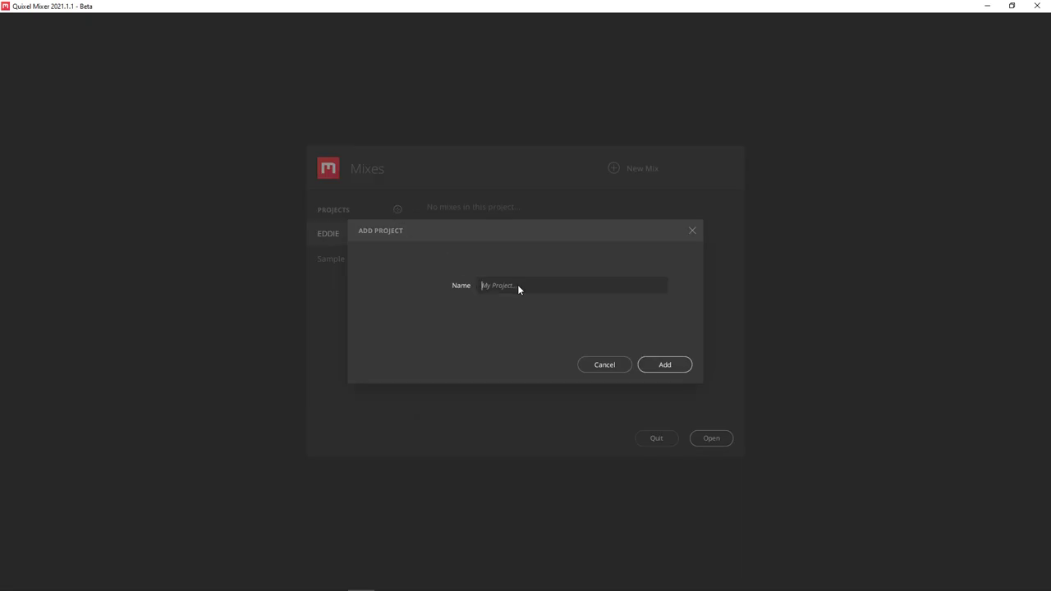
type("PROCEDURAL_WORLDS")
left_click(663, 365)
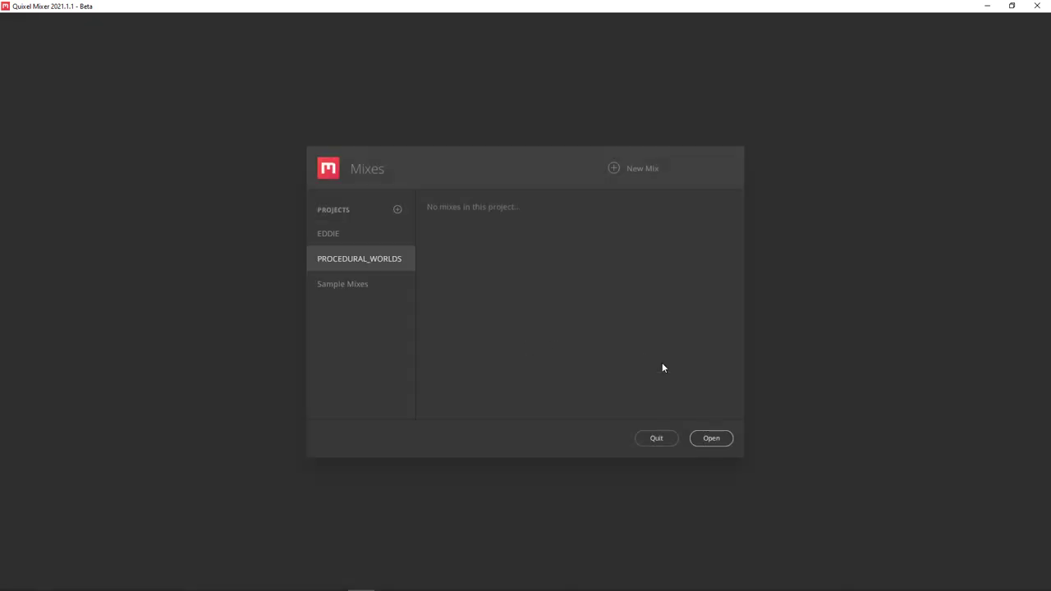
left_click(344, 285)
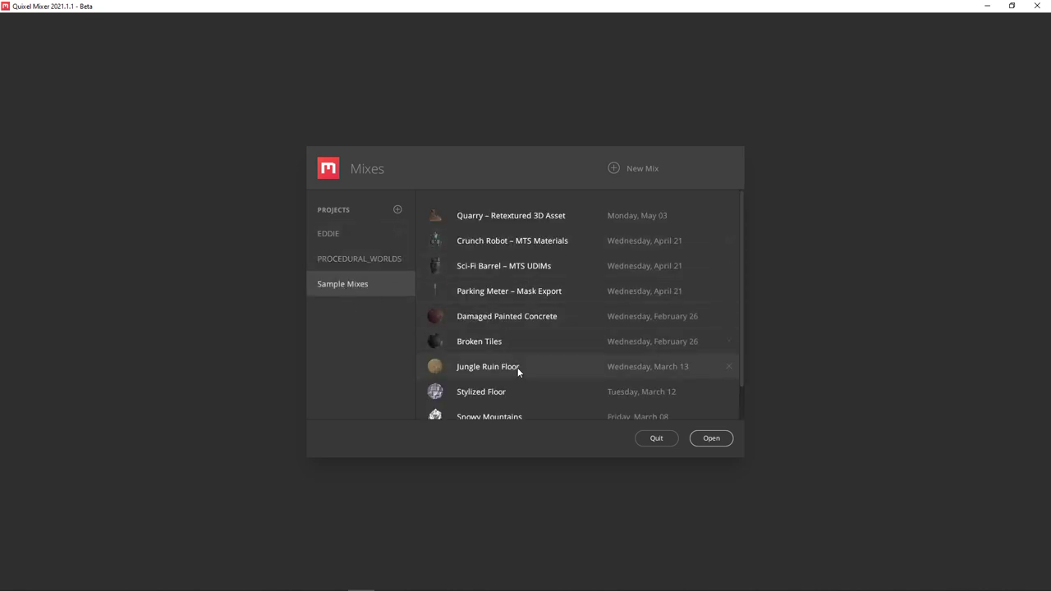
left_click(351, 261)
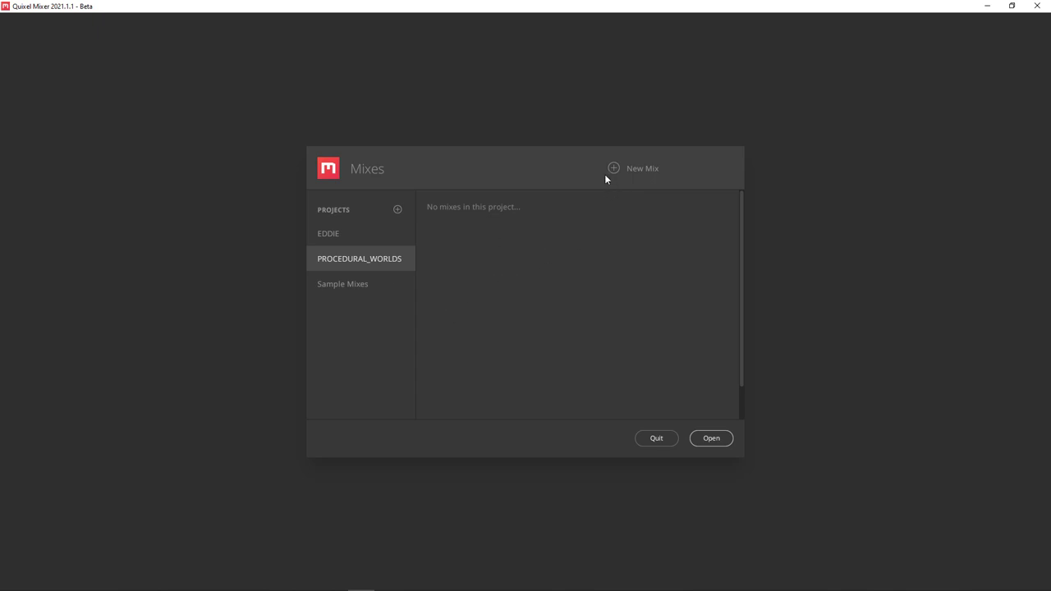
Create a new mix named EXAMPLE_01 with a 4096 px working resolution.
left_click(635, 169)
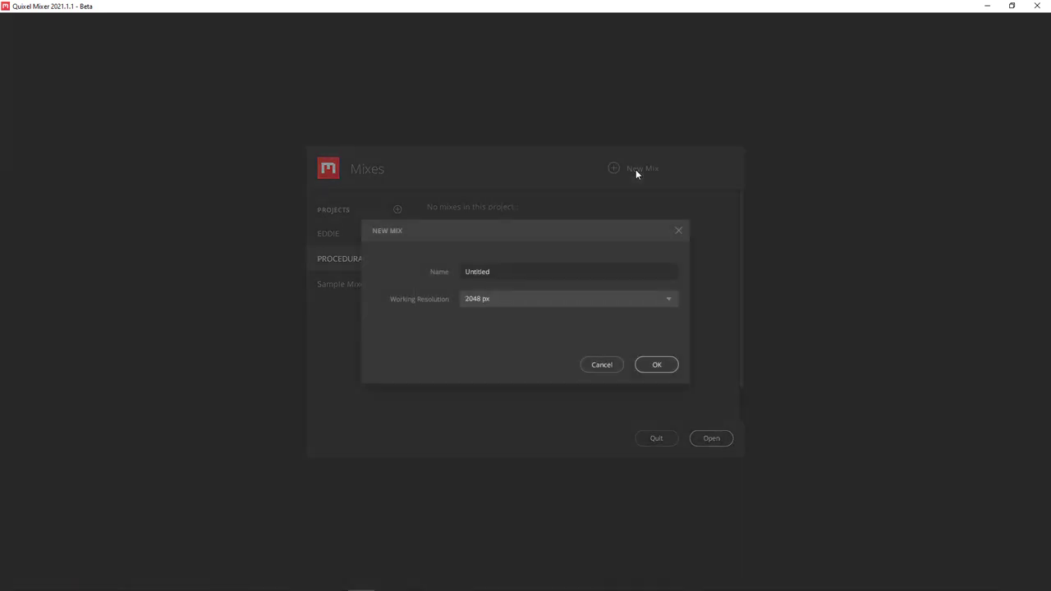
left_click(569, 302)
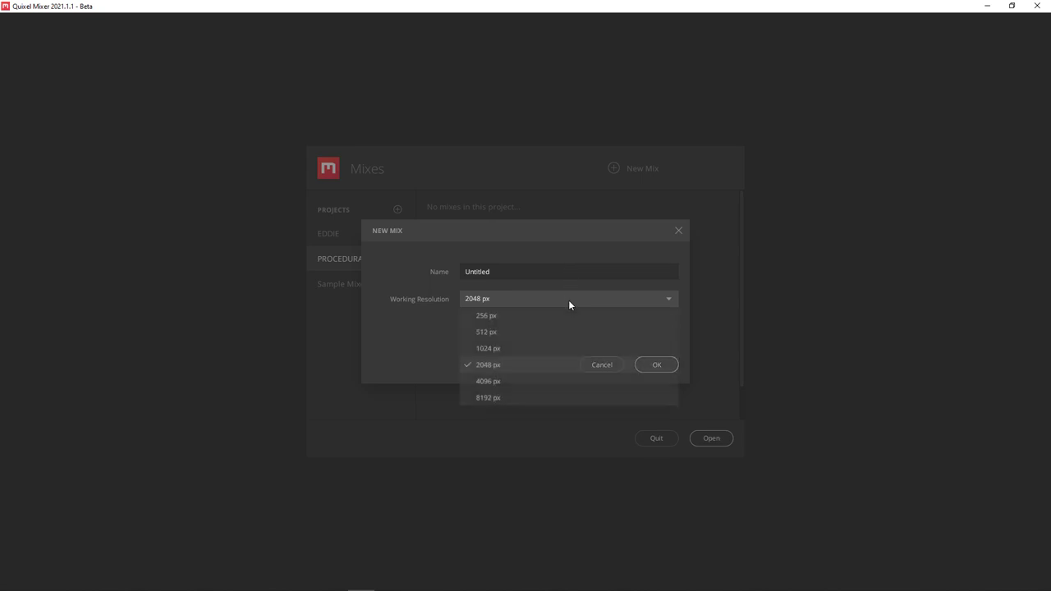
left_click(492, 382)
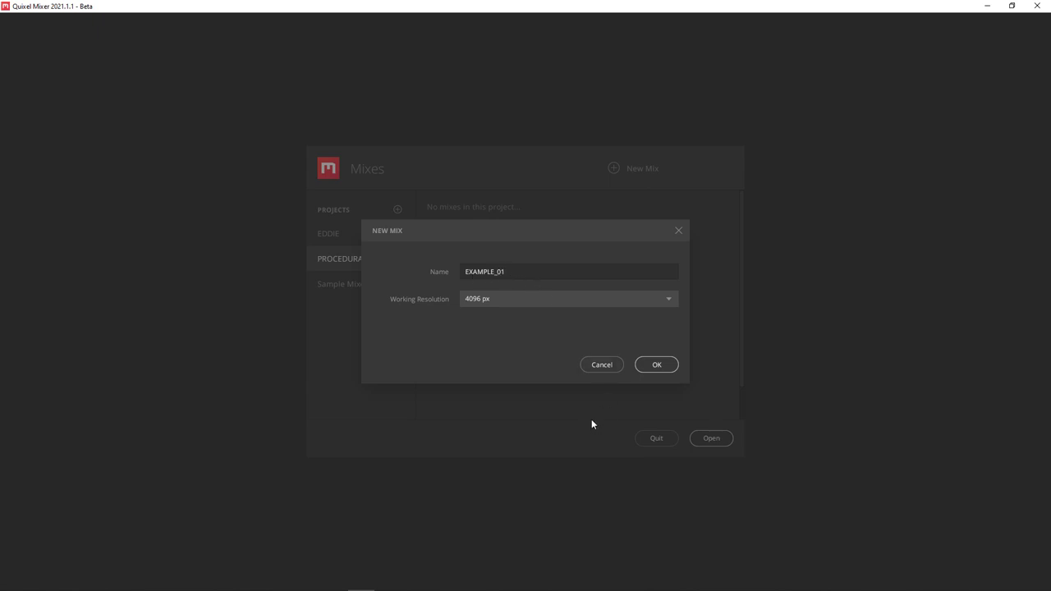
left_click(657, 367)
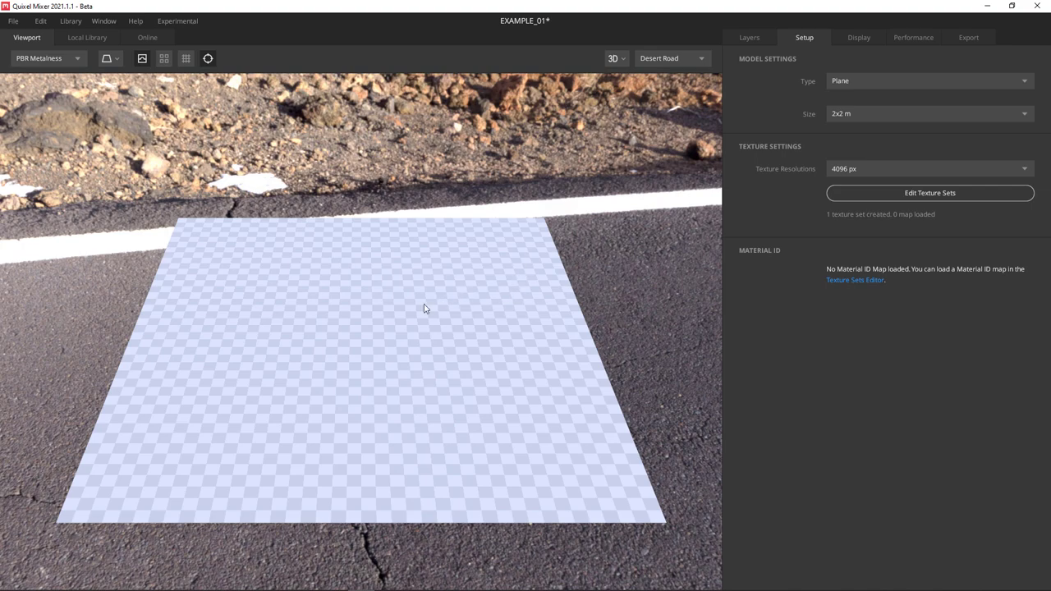
left_click_drag(481, 333, 74, 316)
left_click(854, 38)
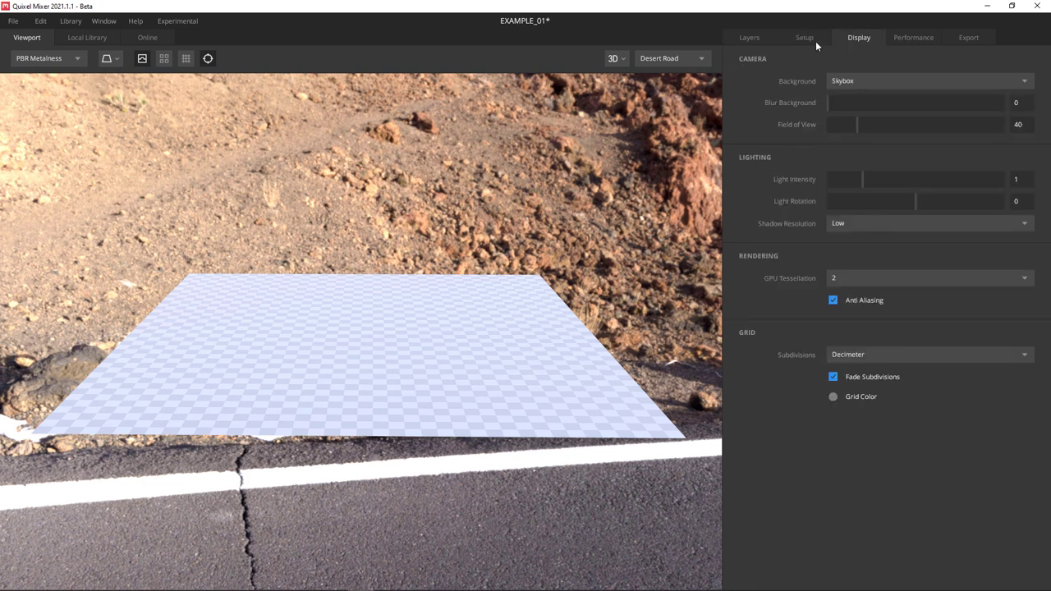
left_click(752, 38)
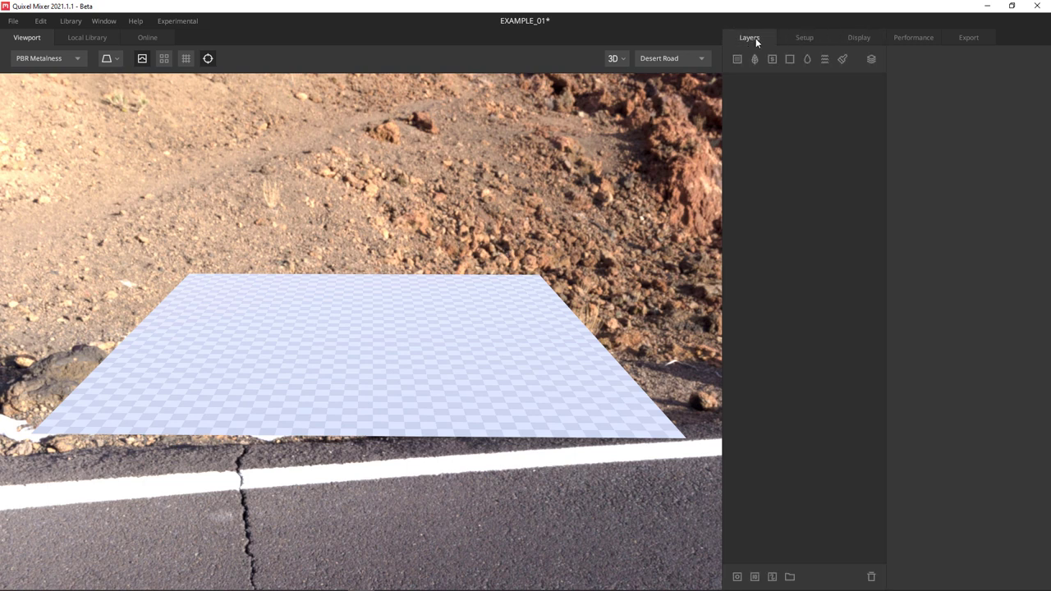
left_click(798, 37)
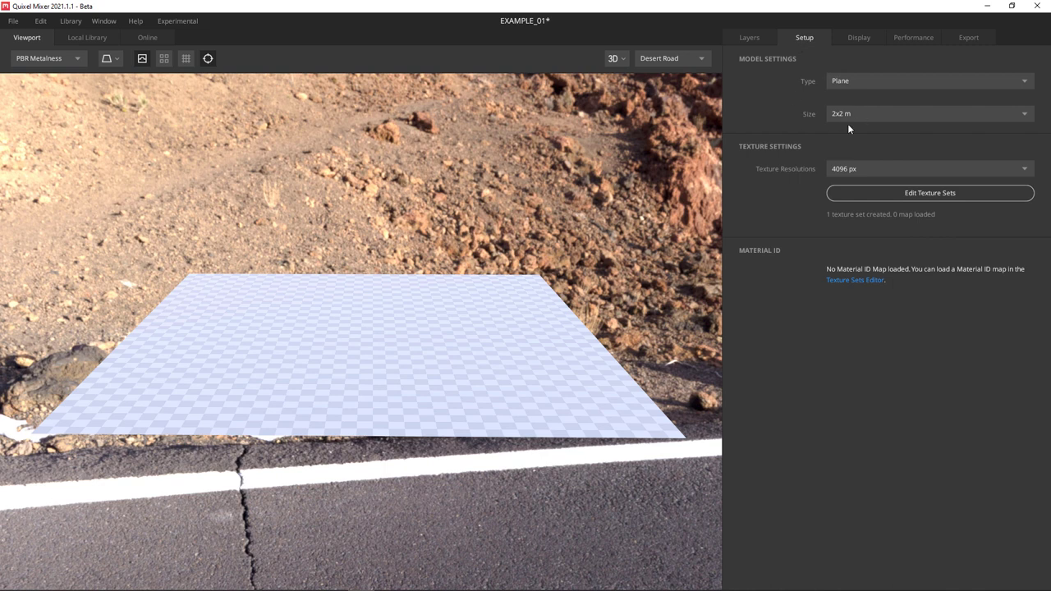
left_click(854, 37)
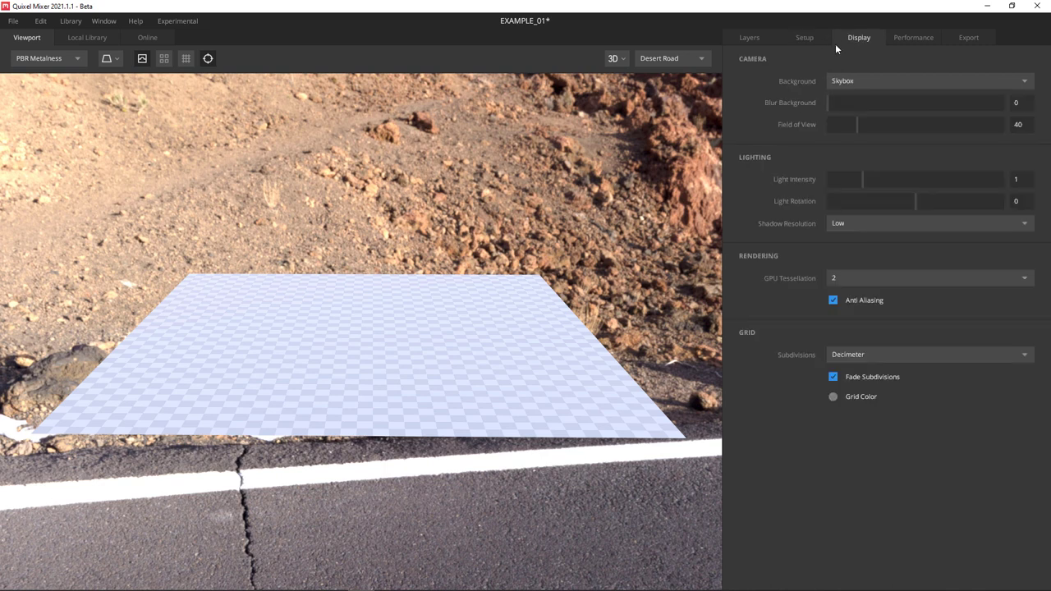
left_click(912, 39)
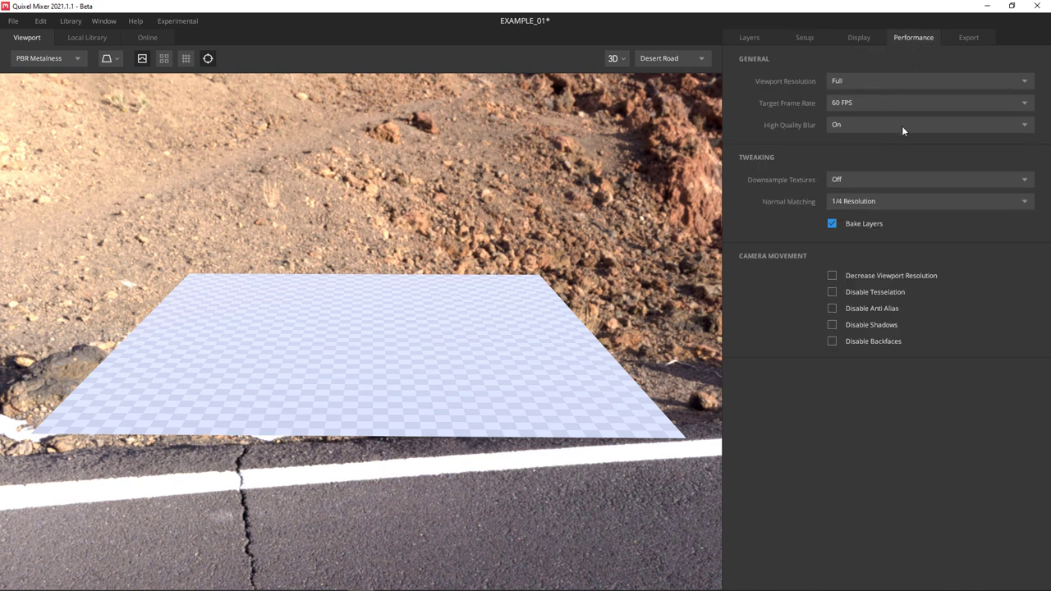
left_click(967, 38)
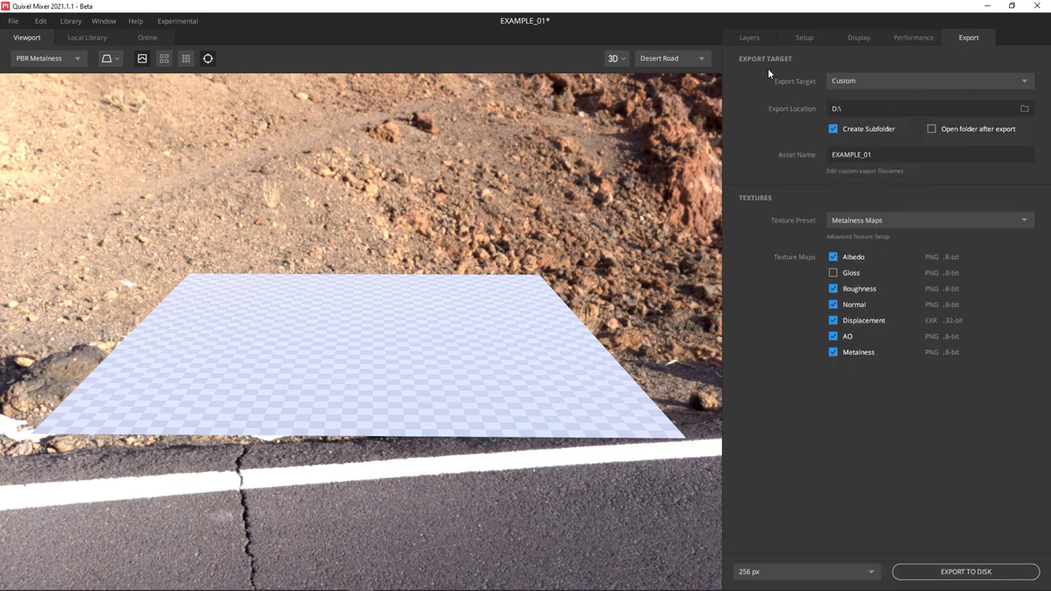
left_click(749, 37)
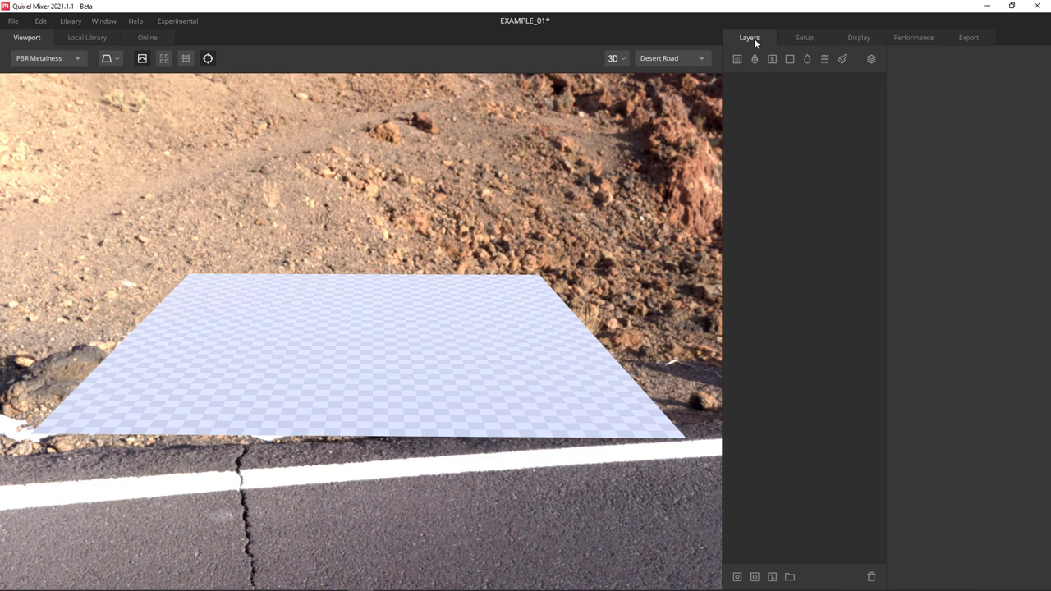
left_click(804, 38)
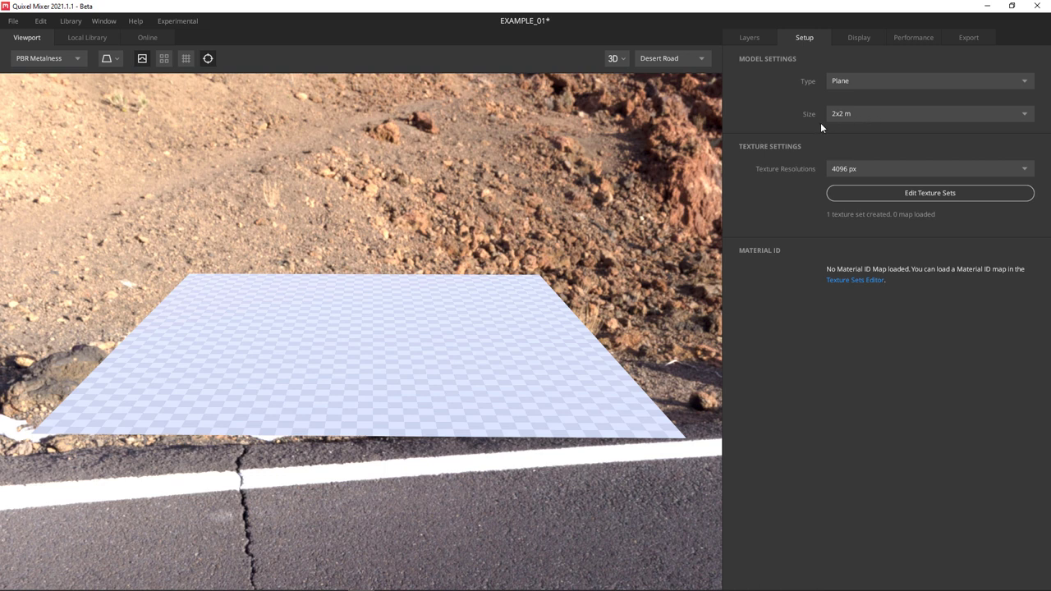
In the Display settings, switch the viewport background to Gradient and inspect the plane.
left_click(855, 40)
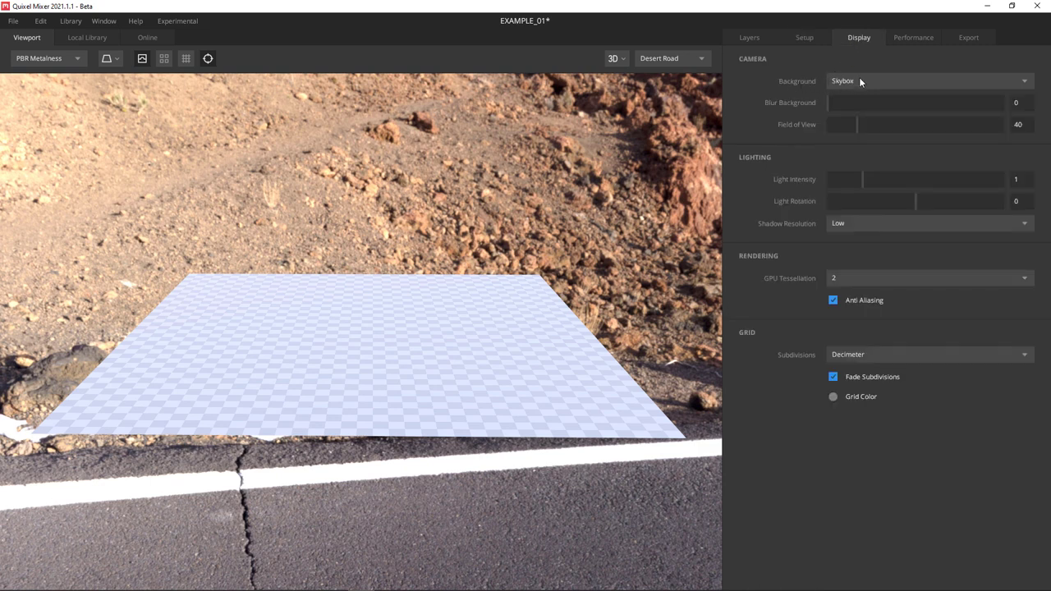
left_click(860, 81)
left_click(859, 98)
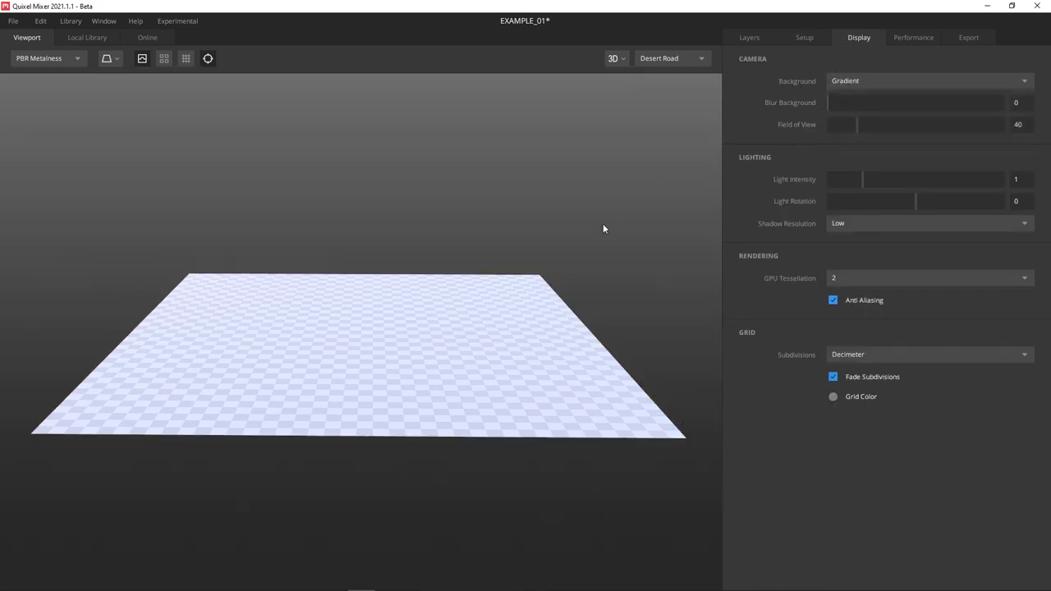
left_click_drag(608, 222, 429, 224)
scroll(429, 224, "down", 5)
scroll(429, 224, "up", 5)
scroll(429, 224, "down", 4)
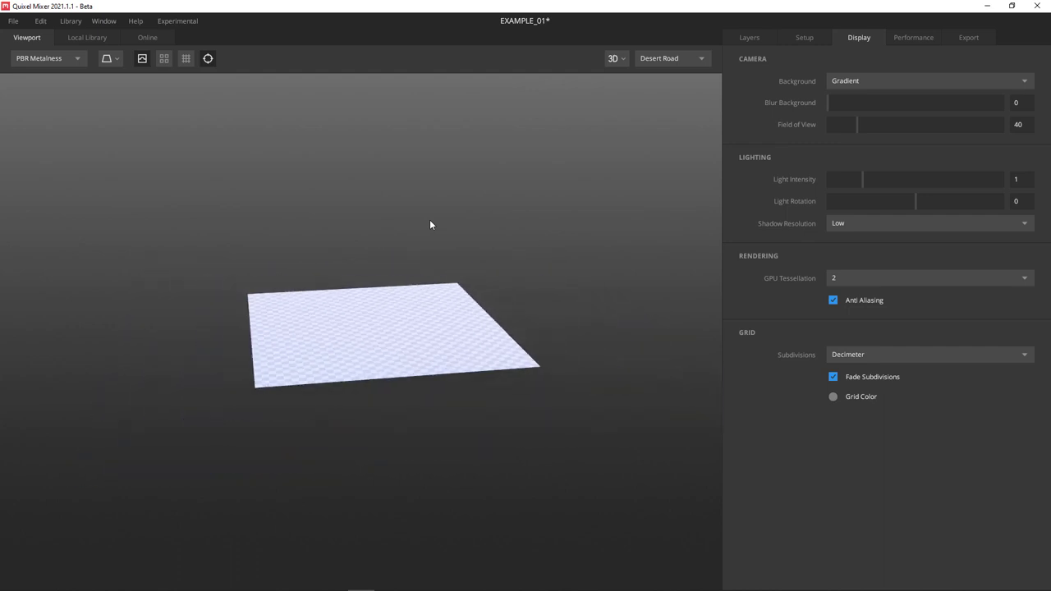
scroll(430, 224, "down", 3)
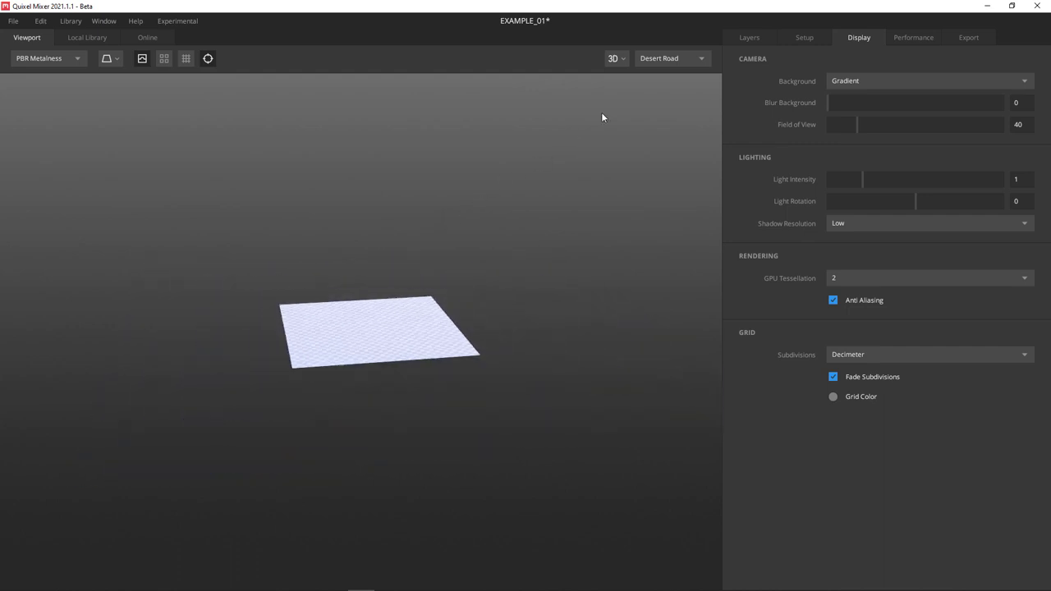
Set the viewport background back to the Skybox.
left_click(856, 80)
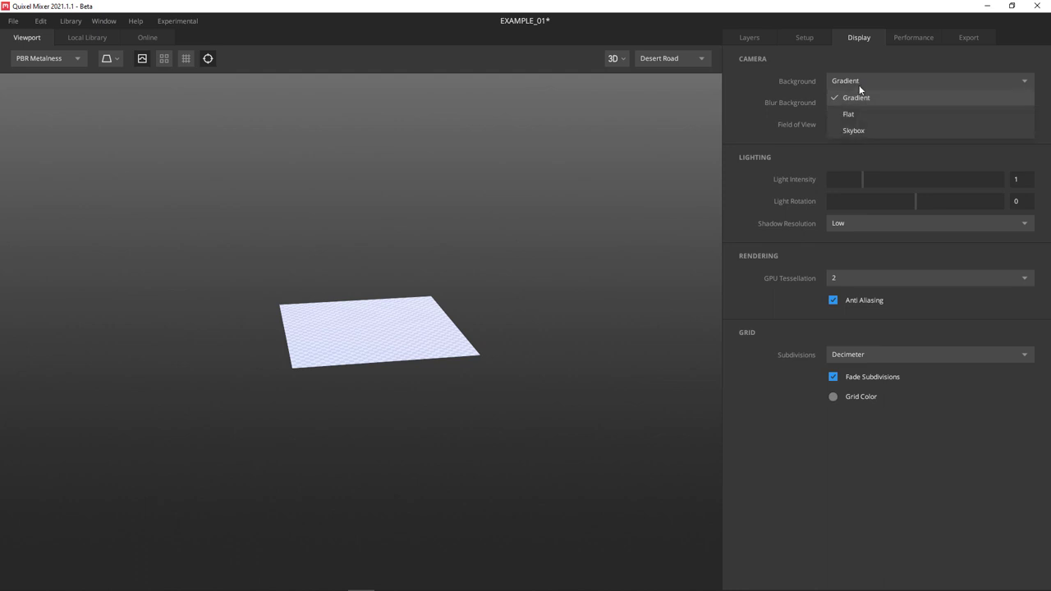
left_click(863, 130)
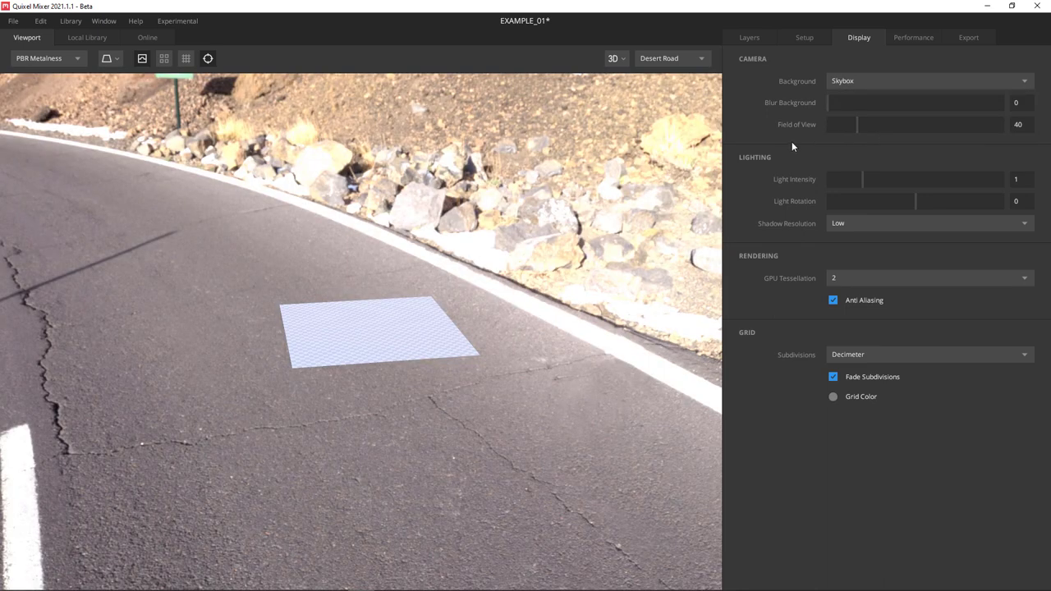
mouse_move(828, 103)
left_mouse_down()
mouse_move(917, 105)
mouse_move(854, 114)
mouse_move(830, 102)
left_mouse_up()
scroll(591, 314, "up", 5)
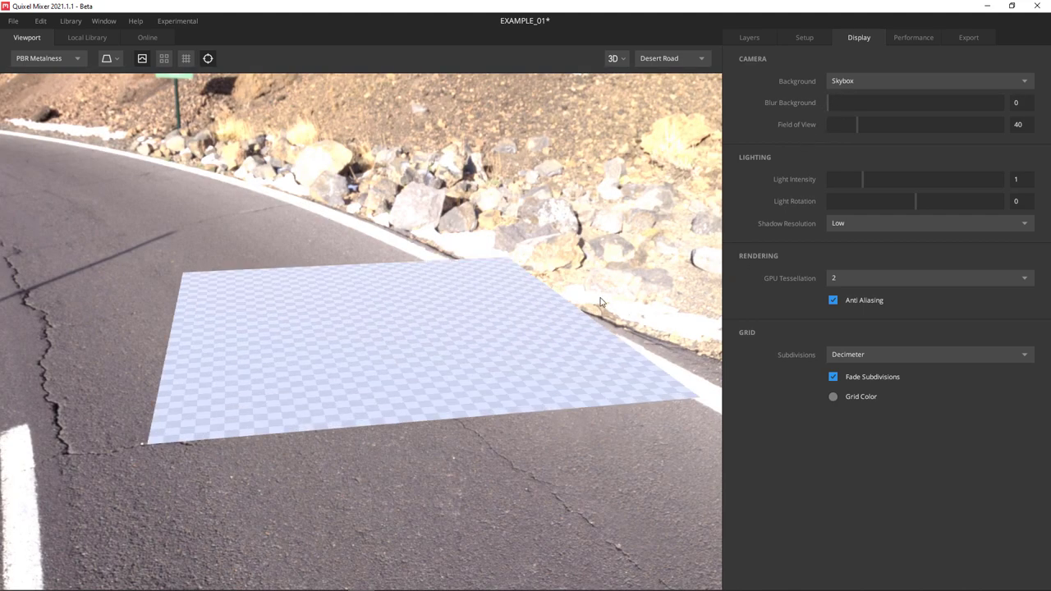
left_click_drag(588, 291, 609, 284)
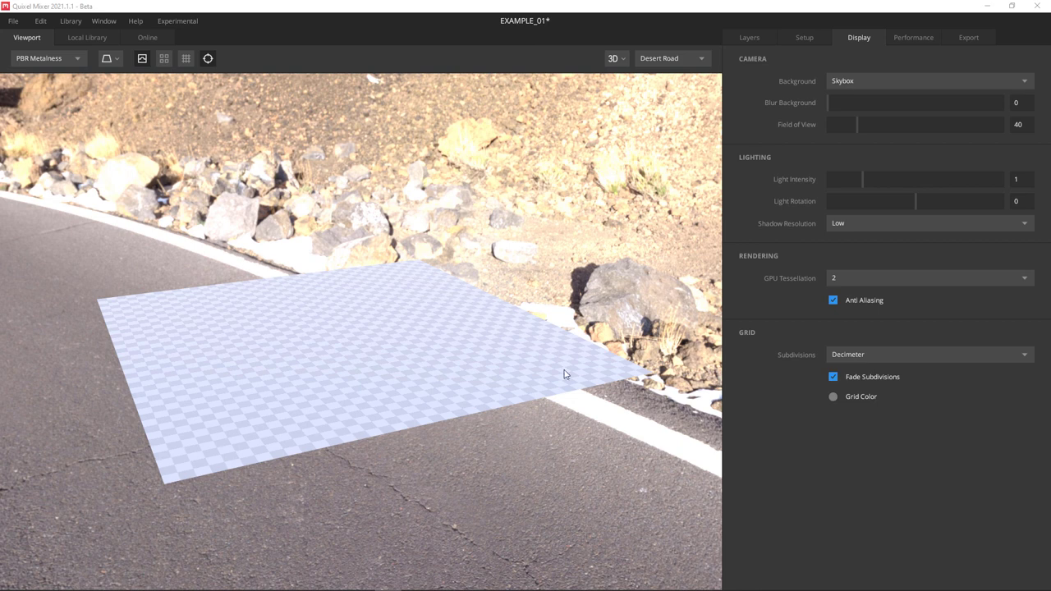
Preview the material in the flat 2D view, then return to the 3D view.
left_click(619, 59)
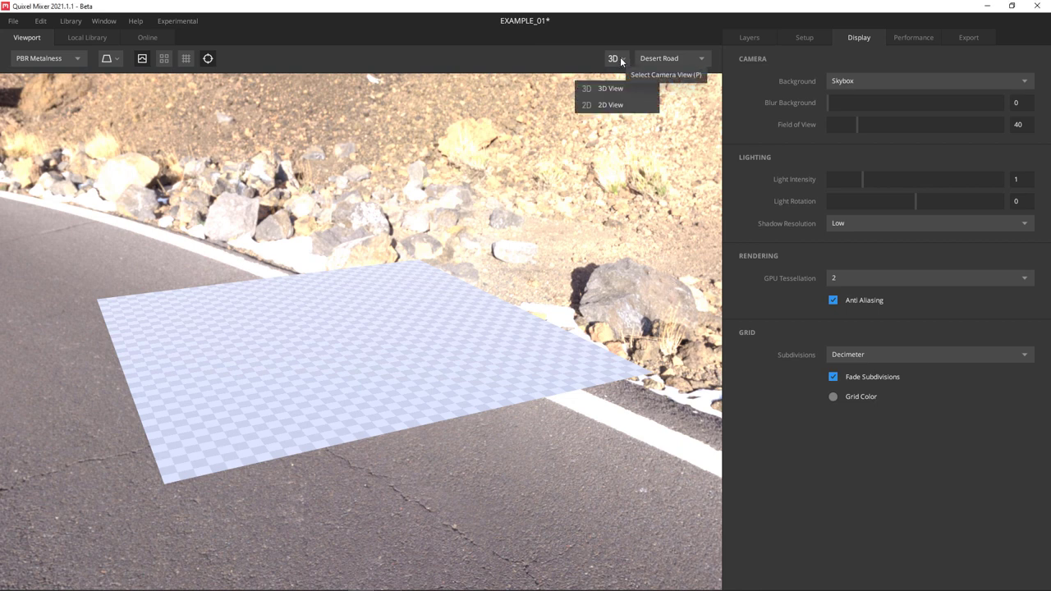
left_click(612, 105)
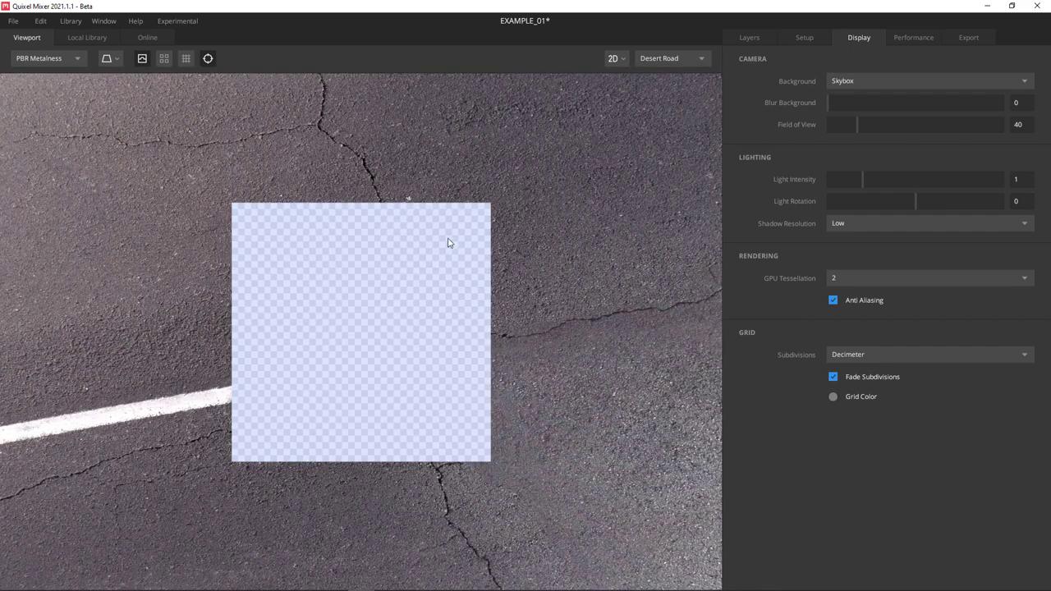
left_click(619, 61)
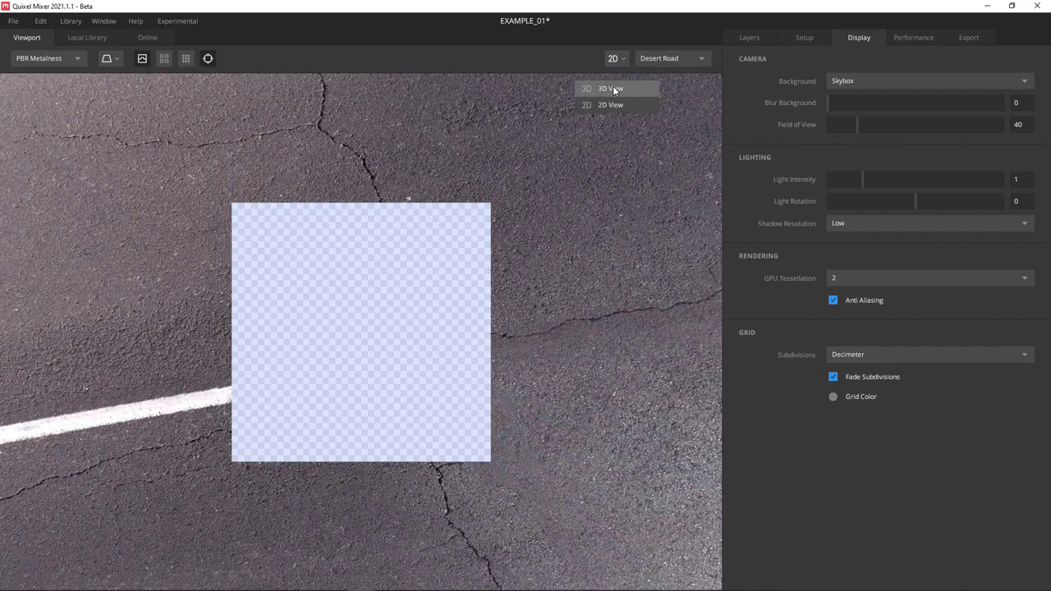
left_click(616, 88)
Preview the plane in the Indoors, Pisa and Flourescent environments.
left_click(688, 60)
left_click(663, 76)
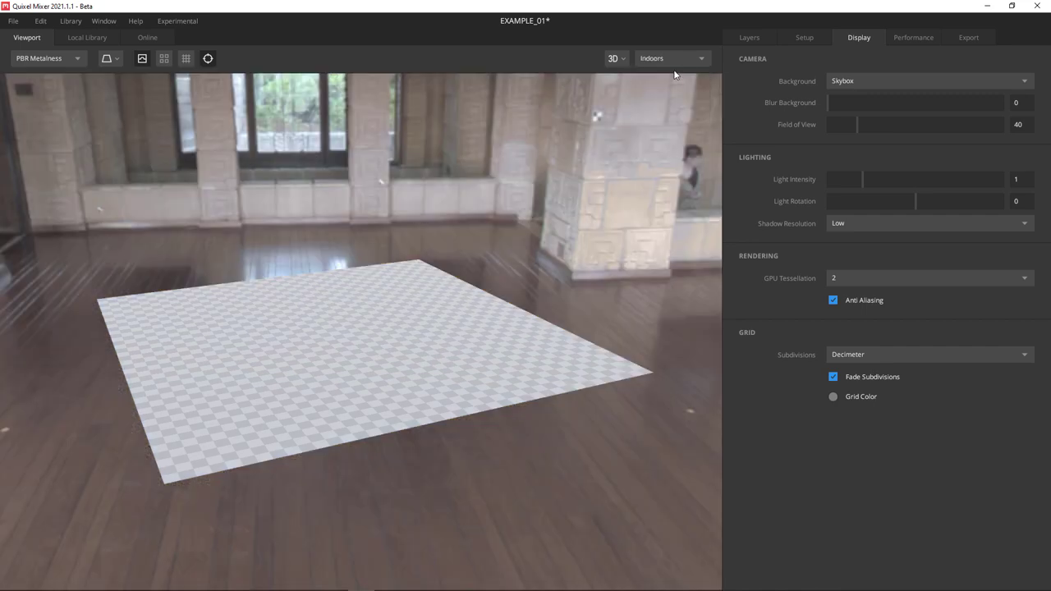
left_click(675, 56)
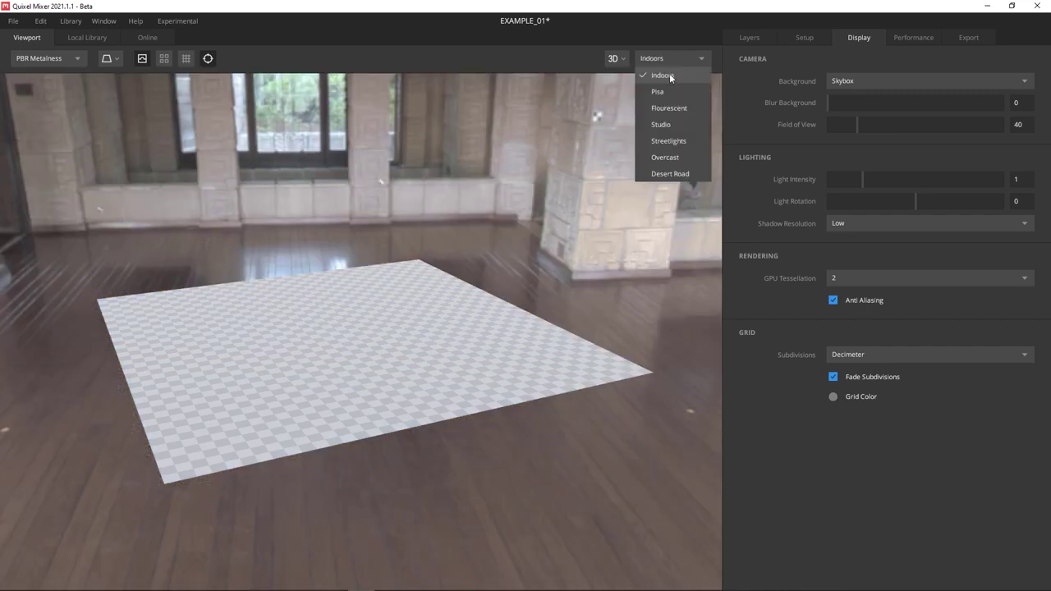
left_click(665, 92)
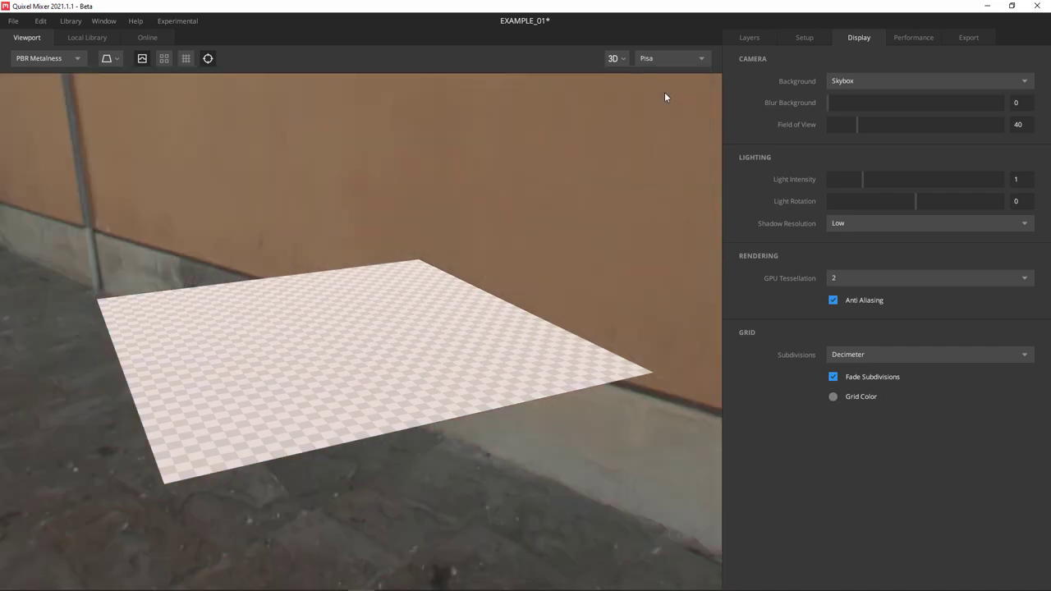
left_click(670, 54)
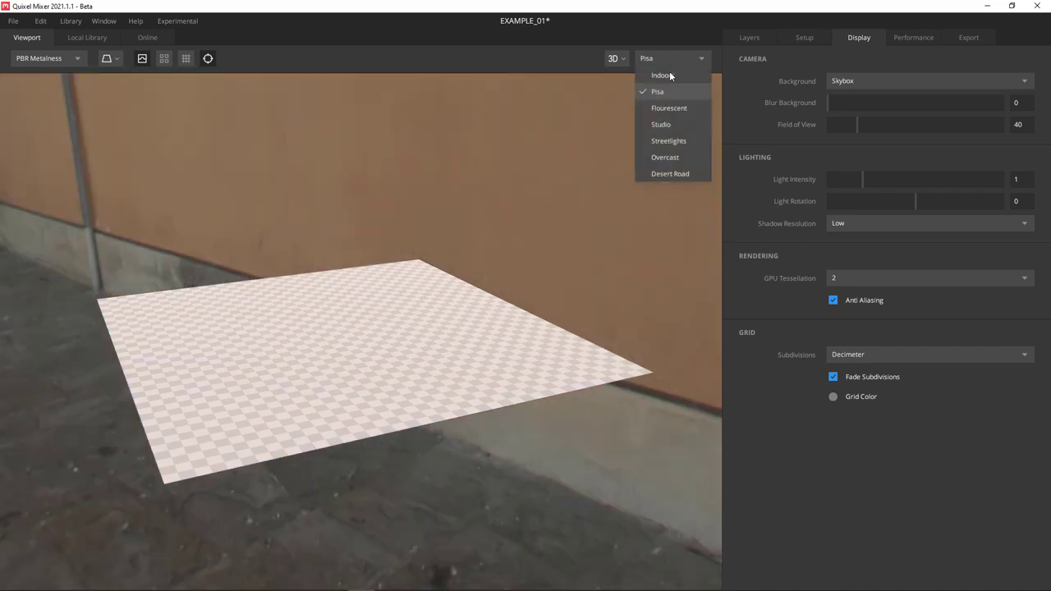
left_click(677, 109)
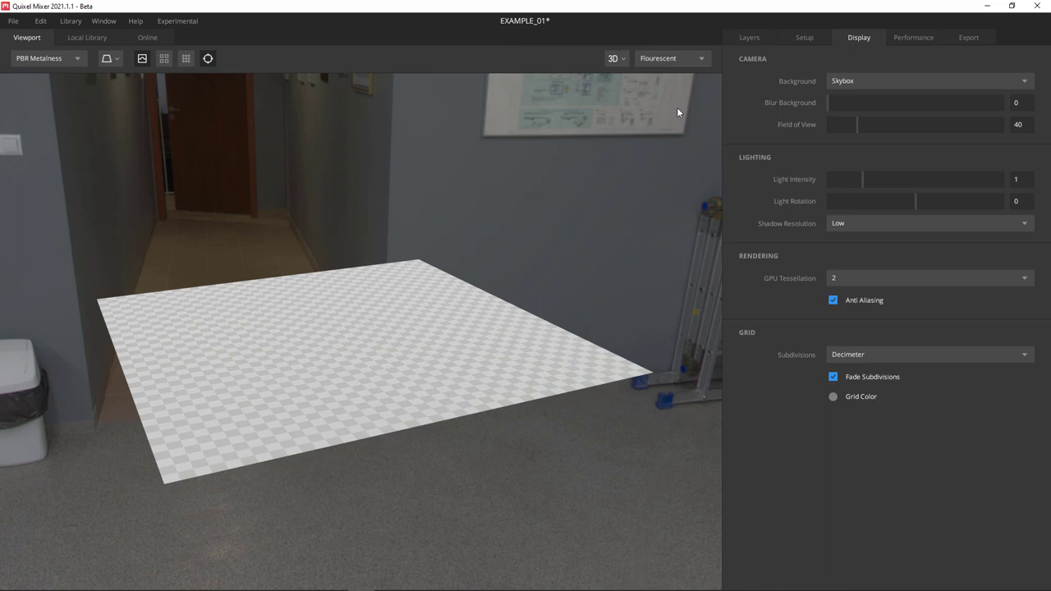
left_click_drag(631, 266, 591, 263)
Try the Studio and Overcast environments, then settle on Desert Road.
left_click(676, 59)
left_click(677, 126)
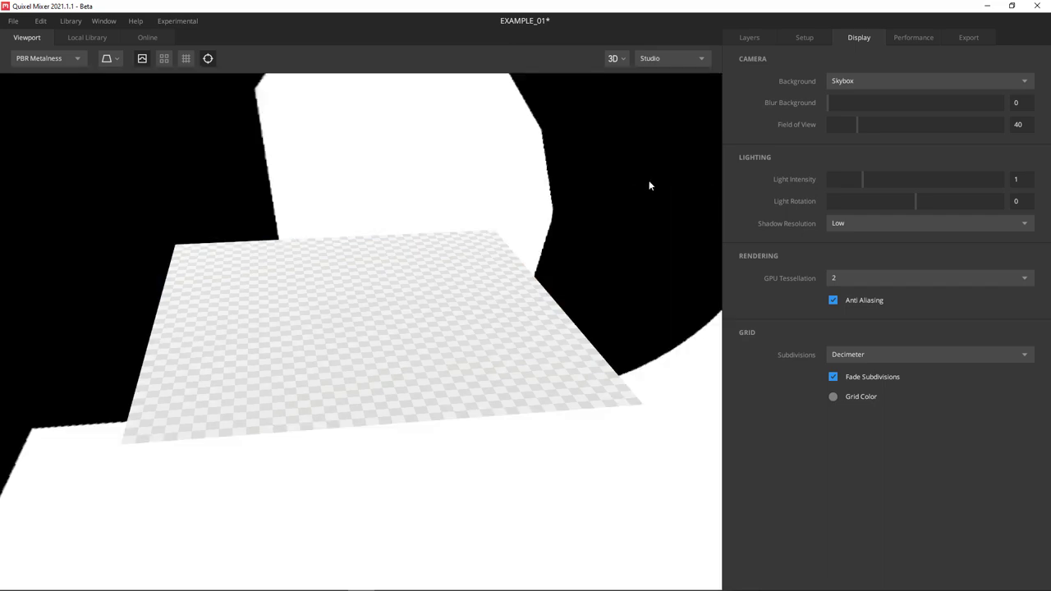
left_click_drag(645, 184, 586, 175)
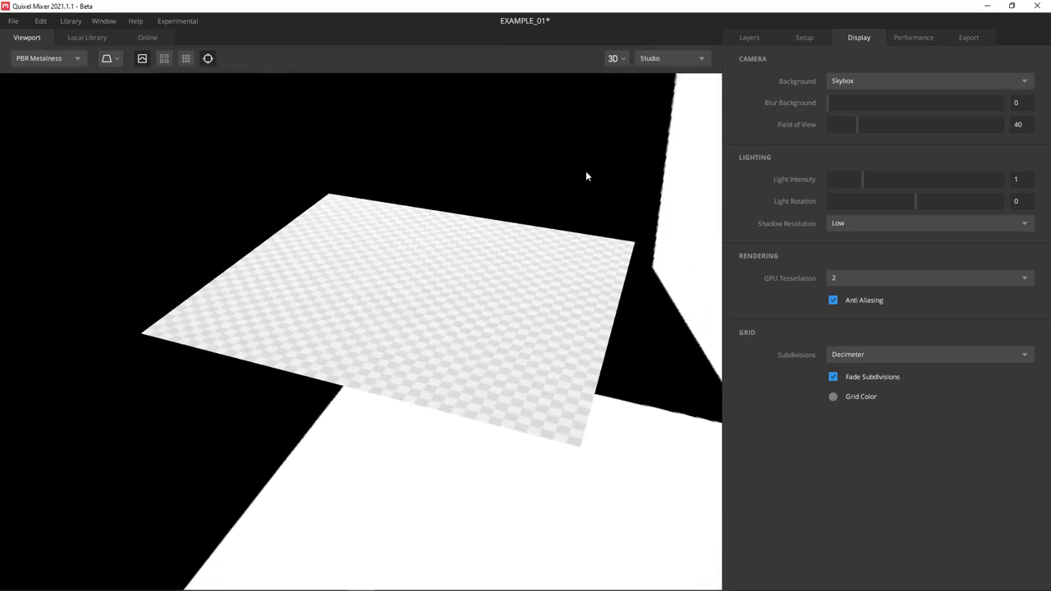
left_click(673, 61)
left_click(678, 156)
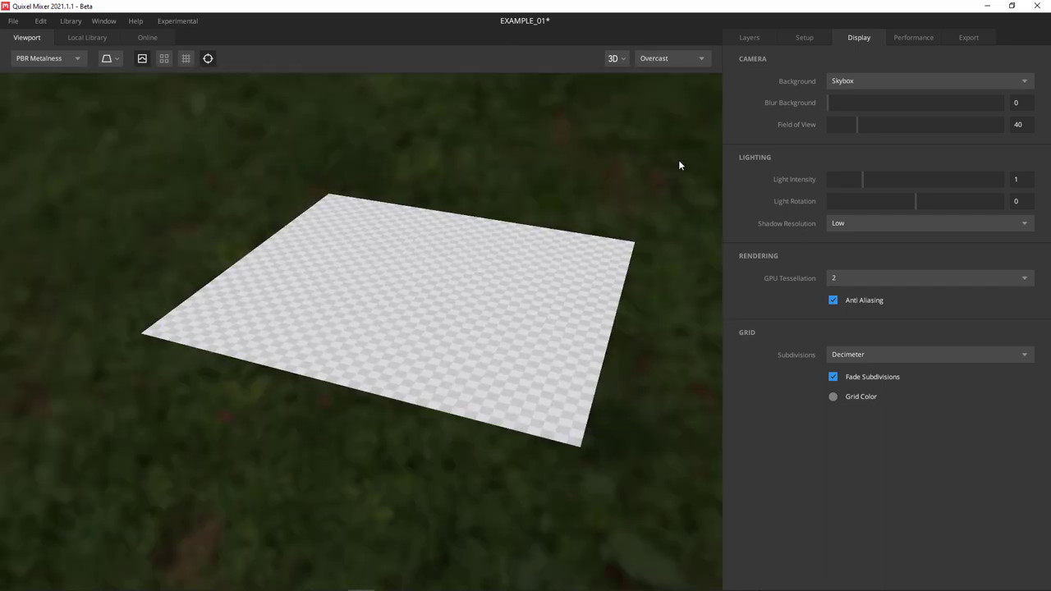
left_click_drag(676, 166, 669, 136)
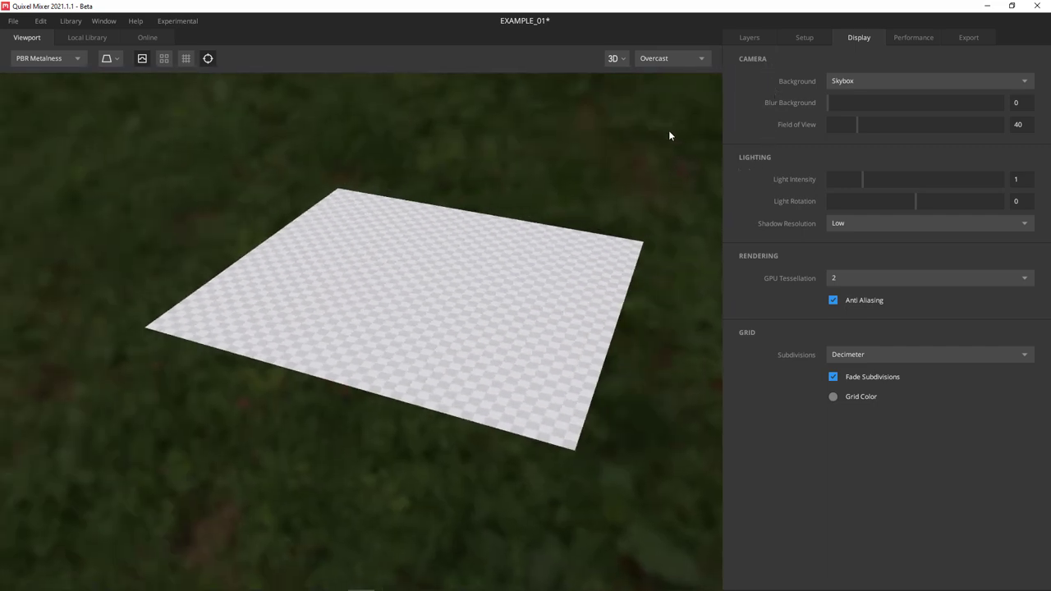
left_click(691, 58)
left_click(680, 172)
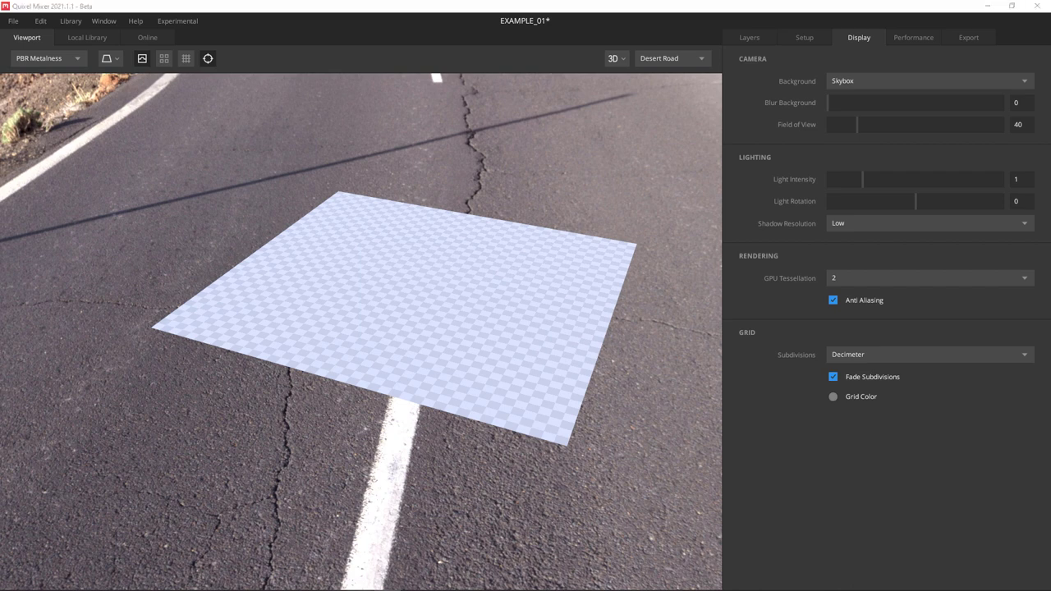
left_click(67, 58)
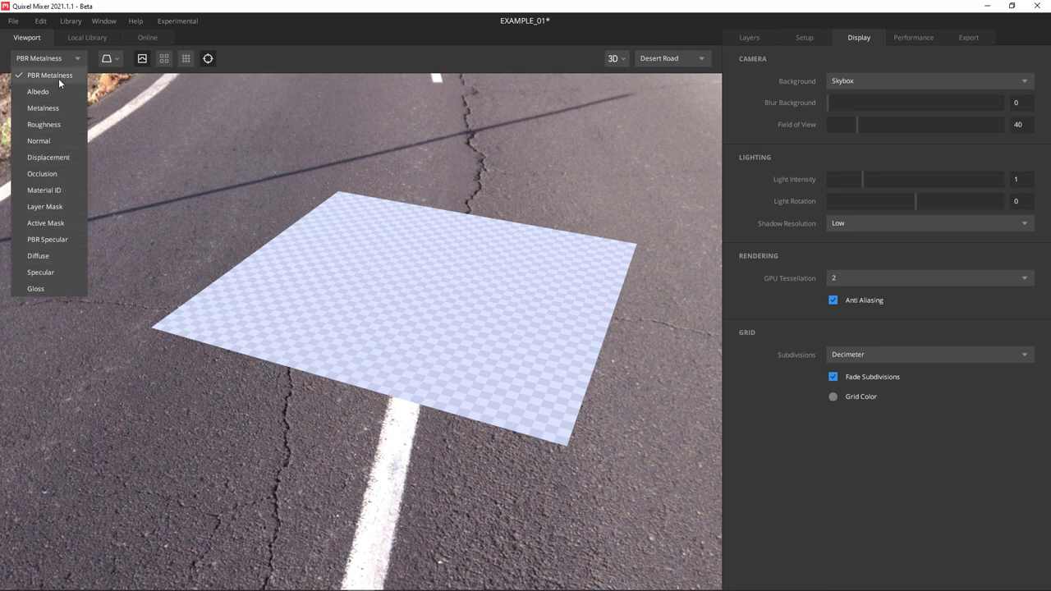
left_click(282, 40)
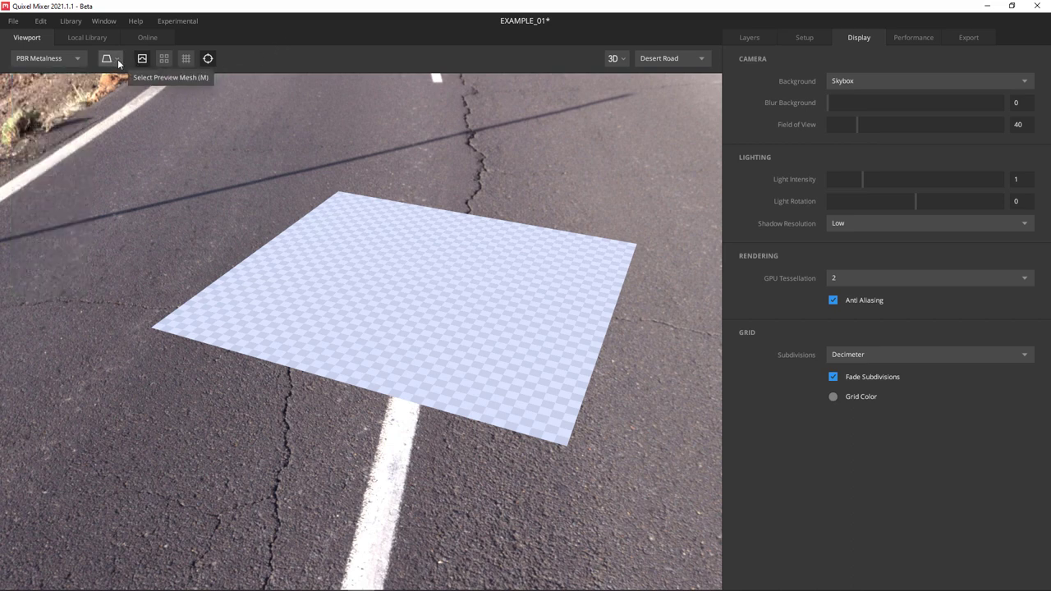
left_click(118, 58)
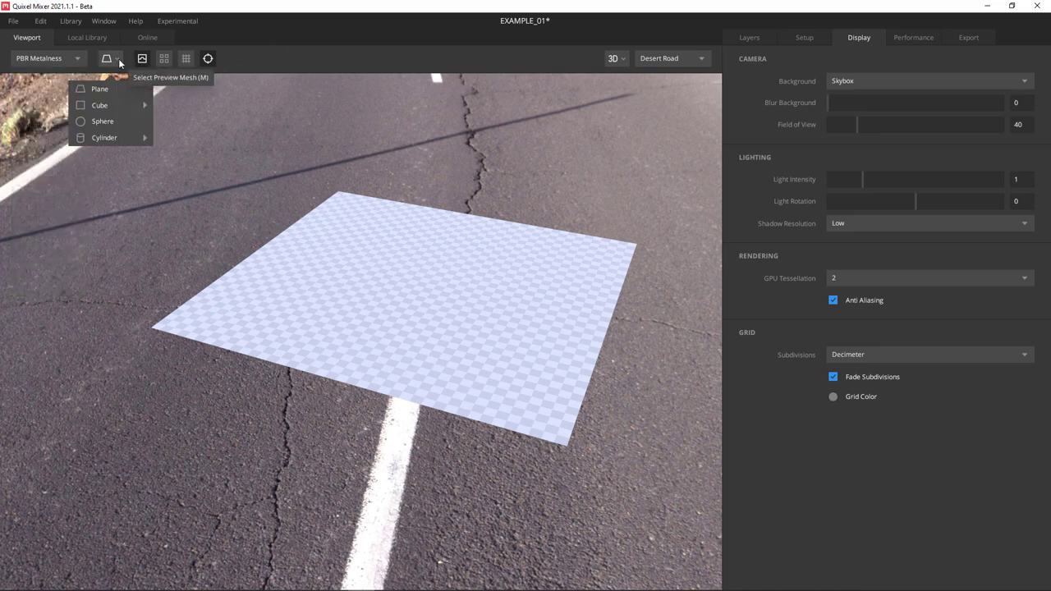
left_click(111, 122)
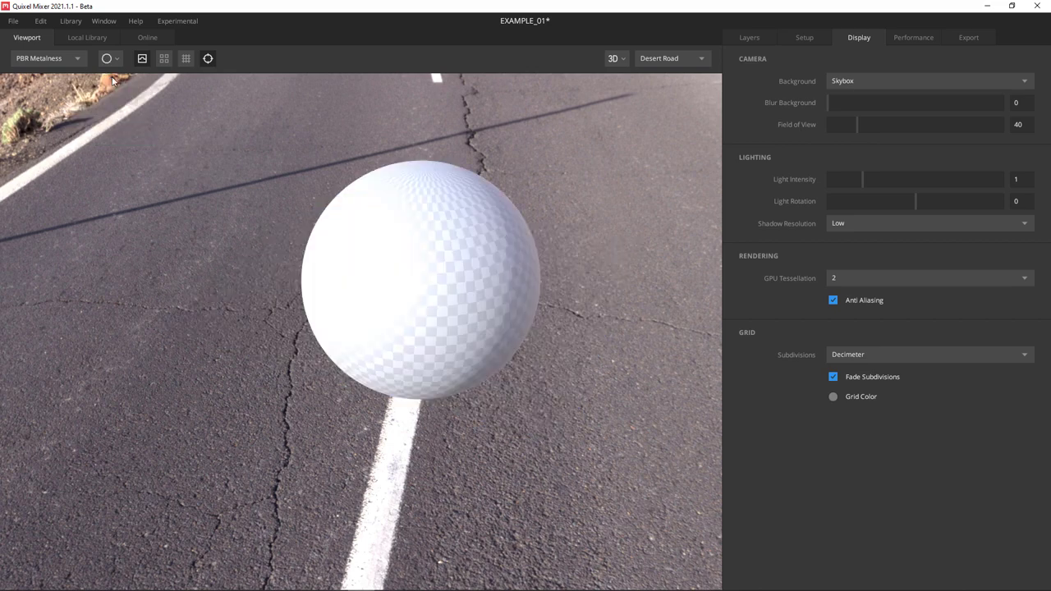
left_click(119, 59)
left_click(115, 88)
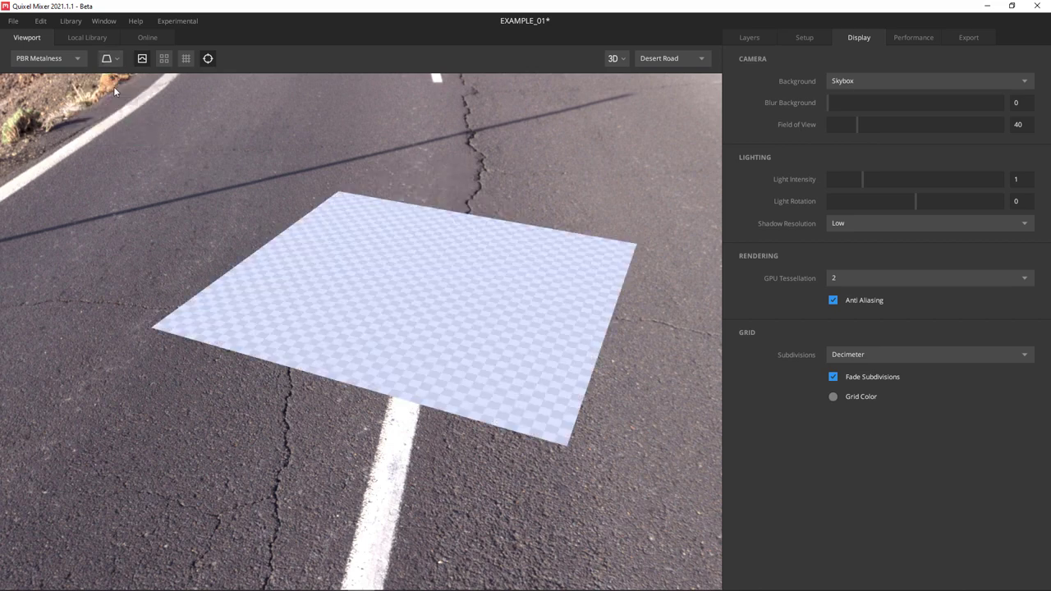
left_click(163, 59)
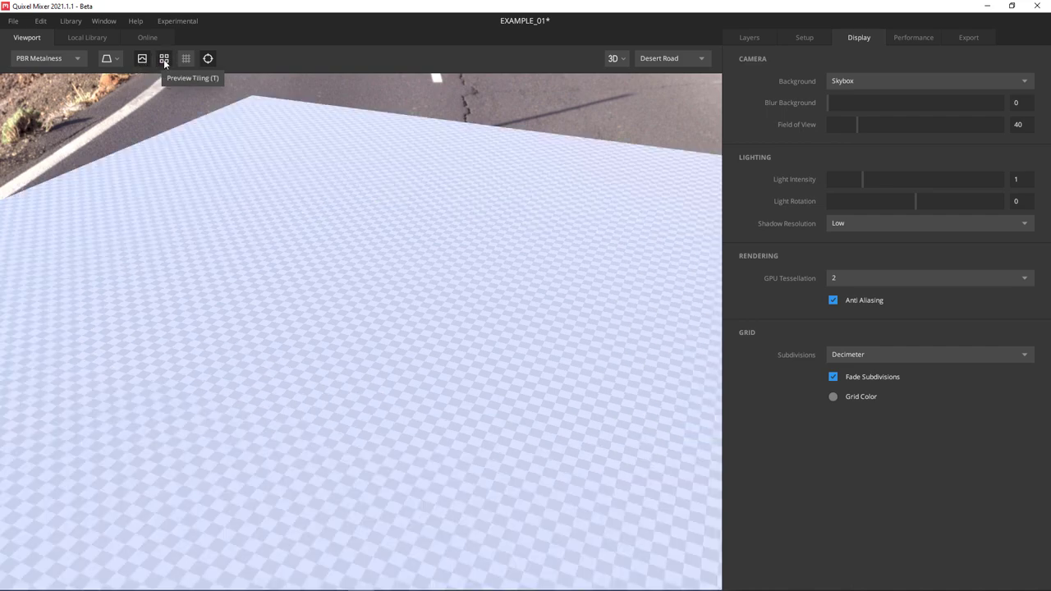
left_click(163, 59)
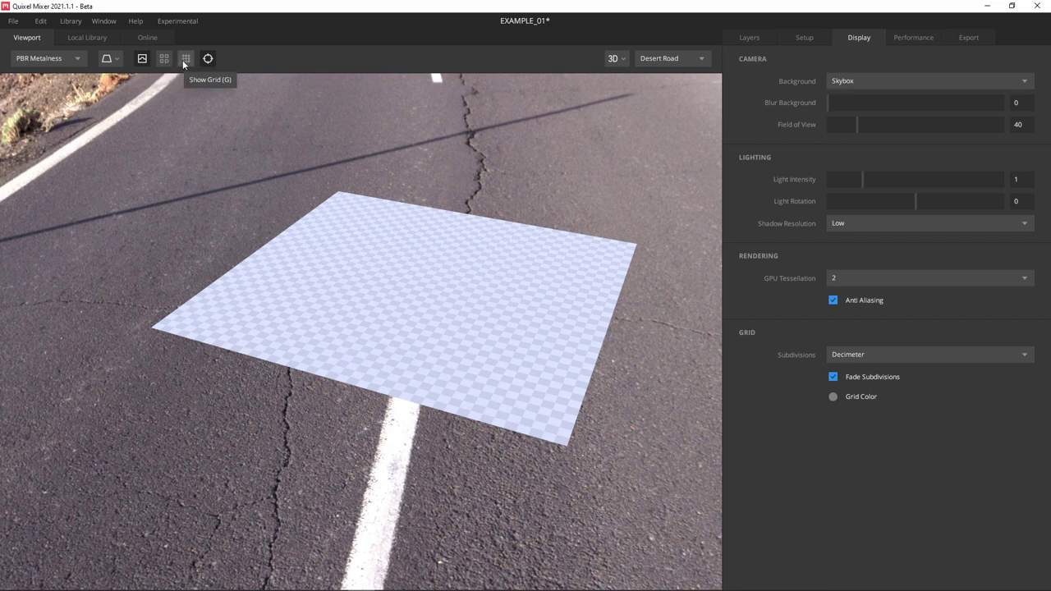
left_click(185, 59)
left_click(184, 59)
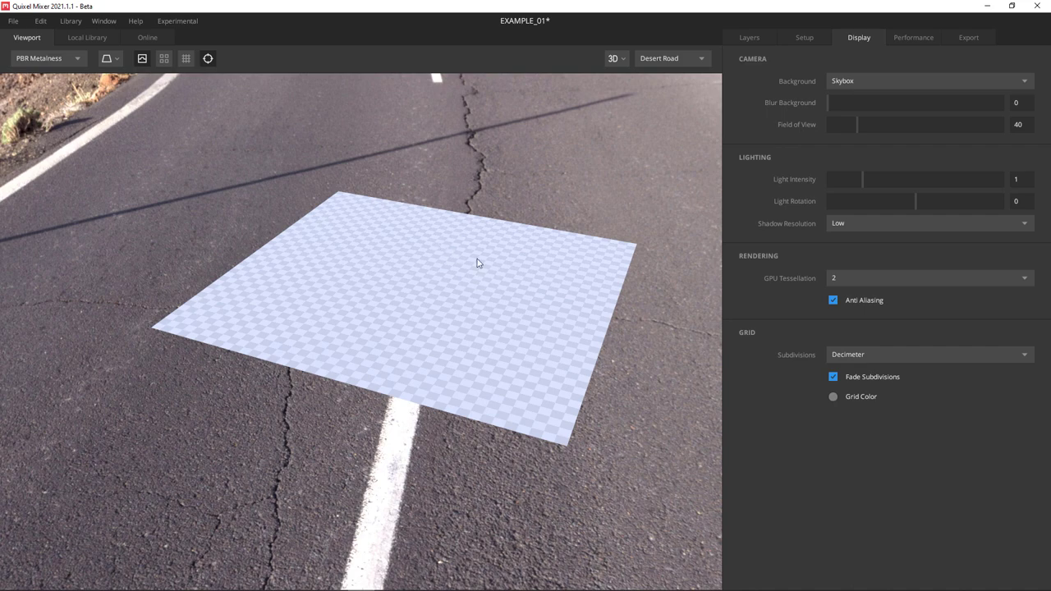
left_click_drag(476, 263, 375, 300)
Show the Layers panel with EXAMPLE_01's empty layer list.
left_click(742, 37)
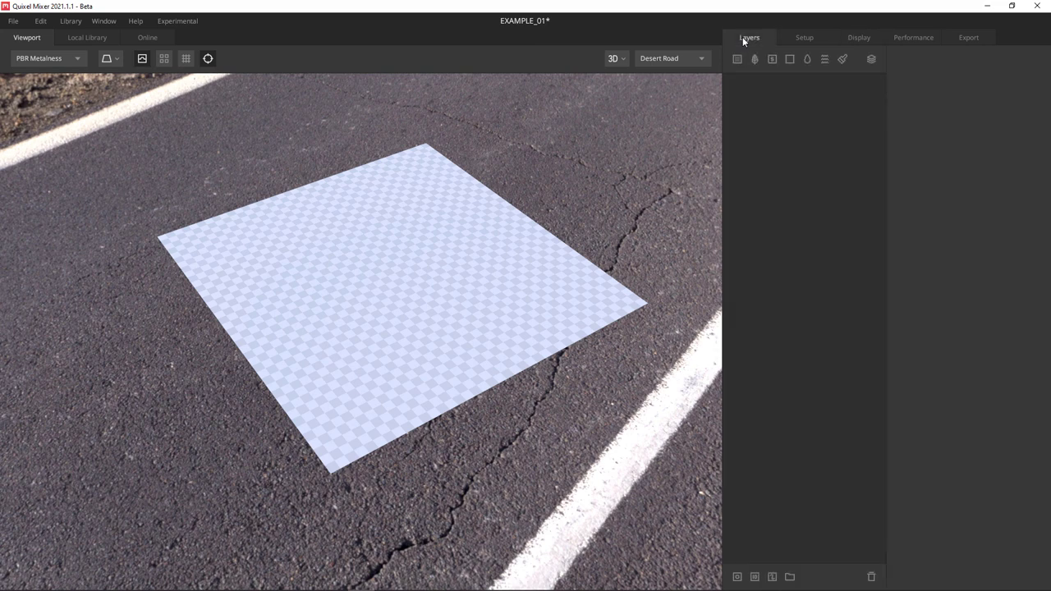
Add a solid layer, Solid 1, which turns the plane flat grey.
left_click(788, 59)
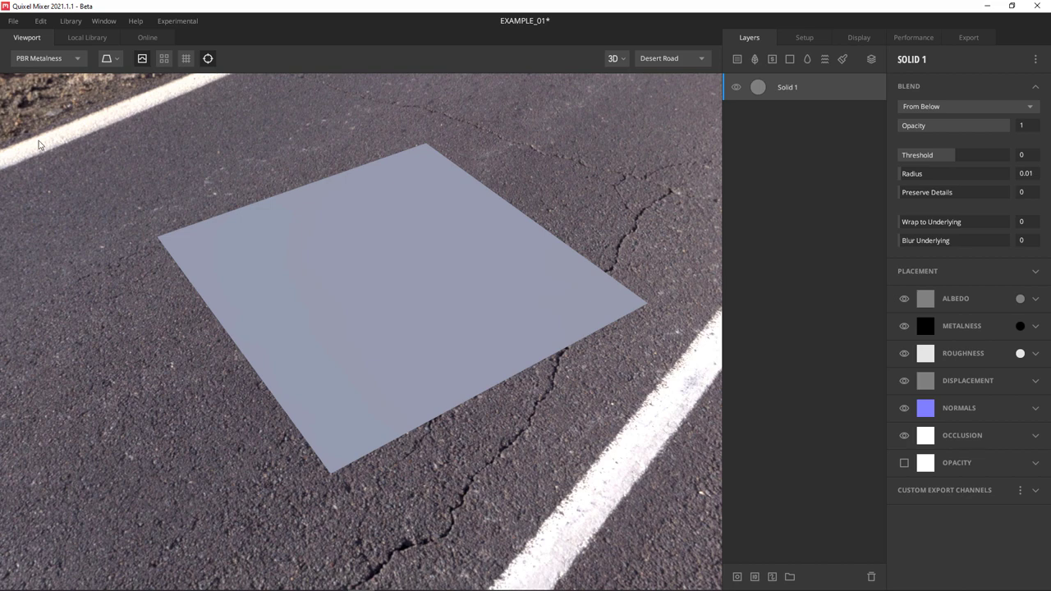
Open the Local Library and try the Asphalt, Brickwall and Brick category filters.
left_click(100, 38)
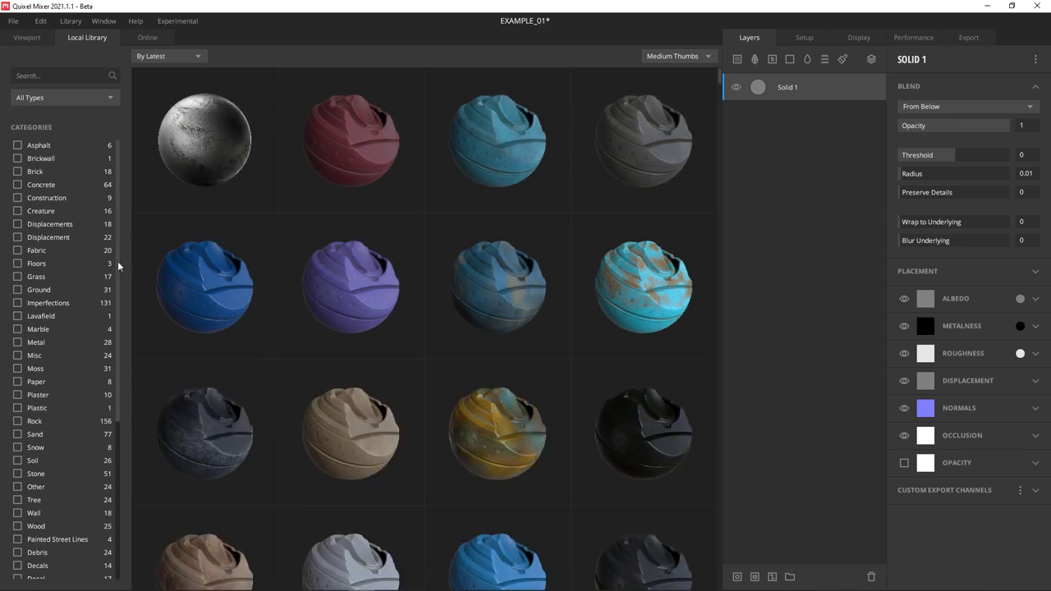
left_click_drag(116, 258, 120, 213)
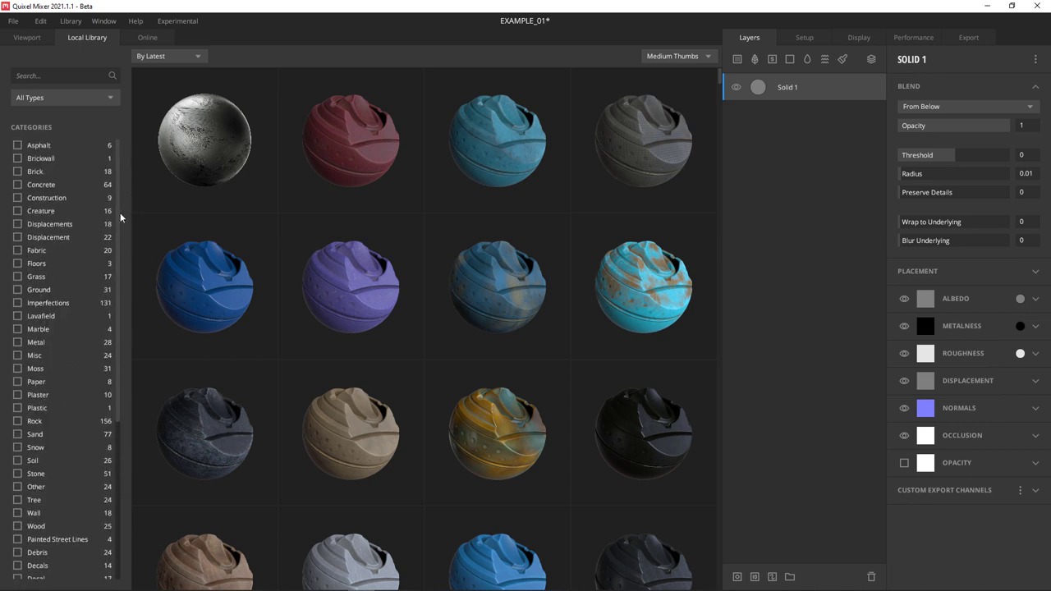
left_click(15, 146)
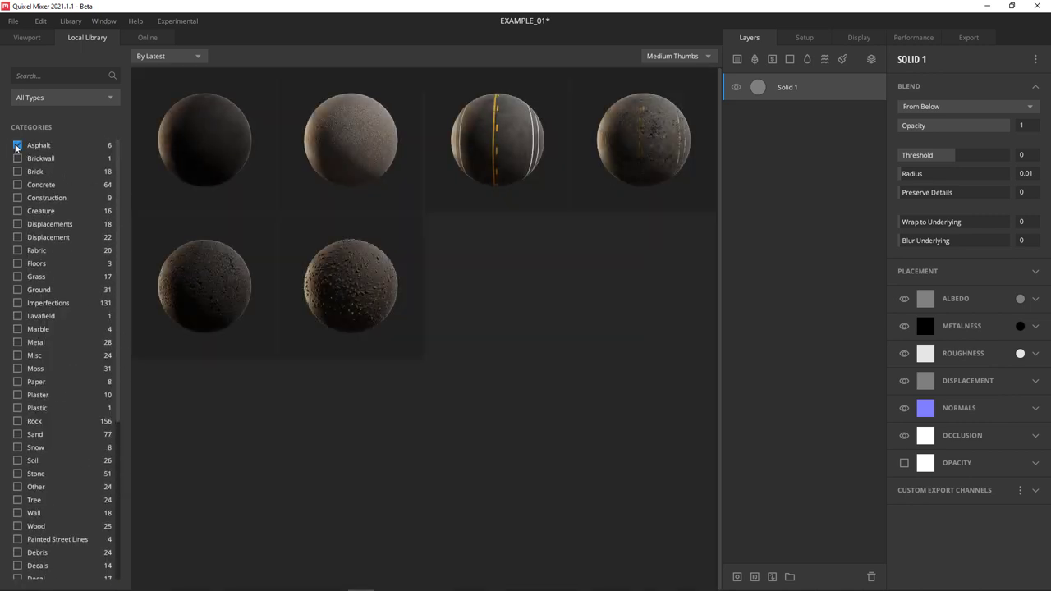
left_click(16, 146)
left_click(16, 159)
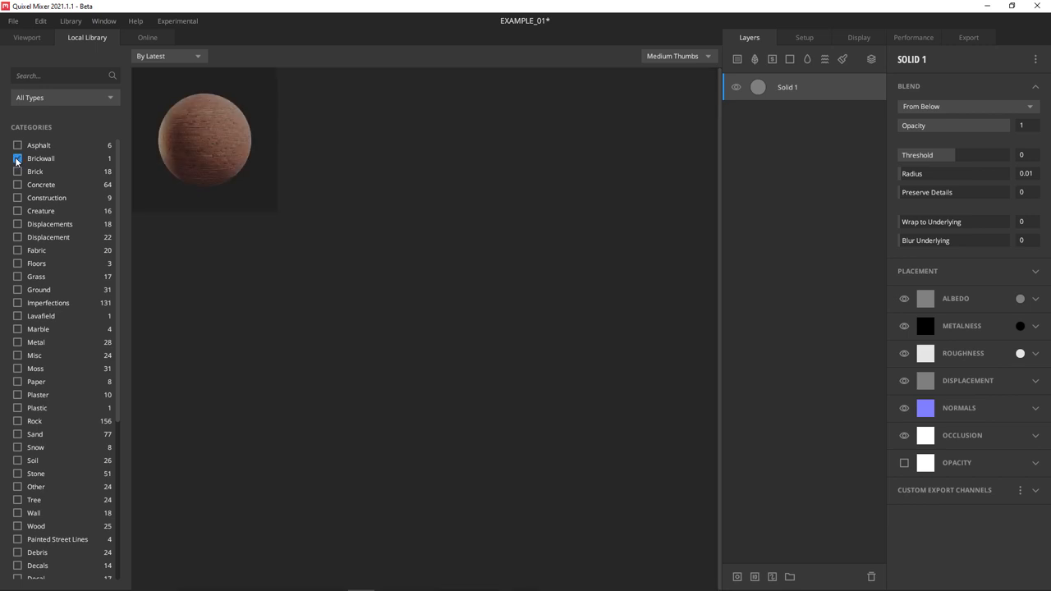
left_click(17, 159)
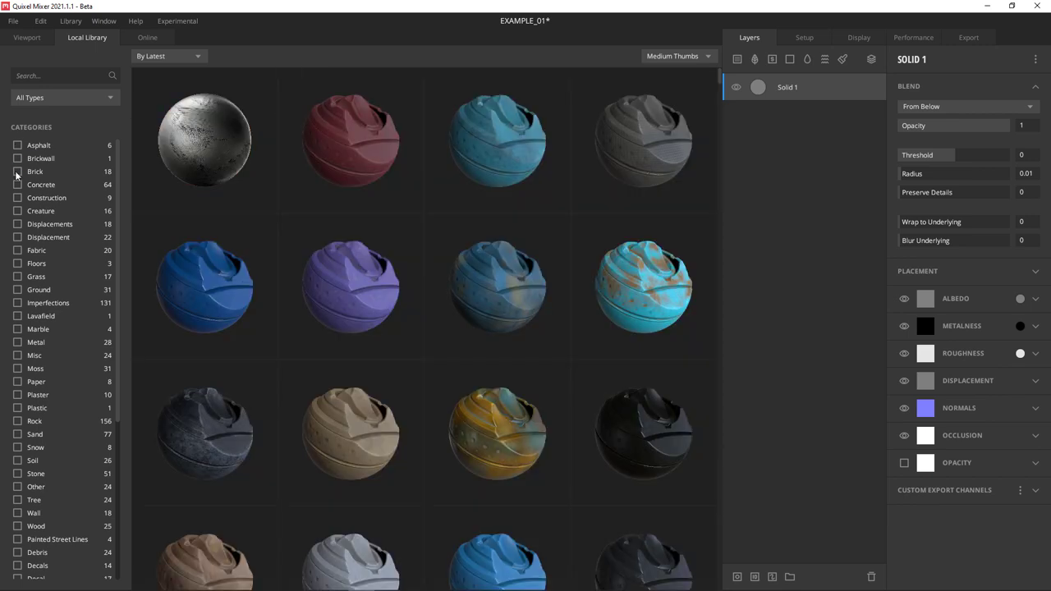
left_click(16, 172)
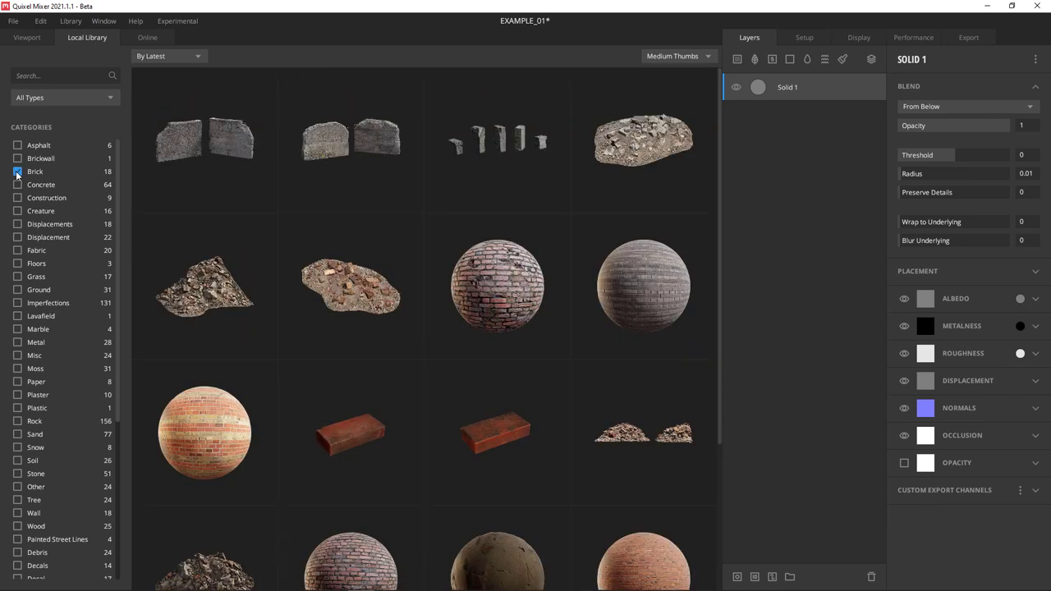
scroll(401, 287, "down", 3)
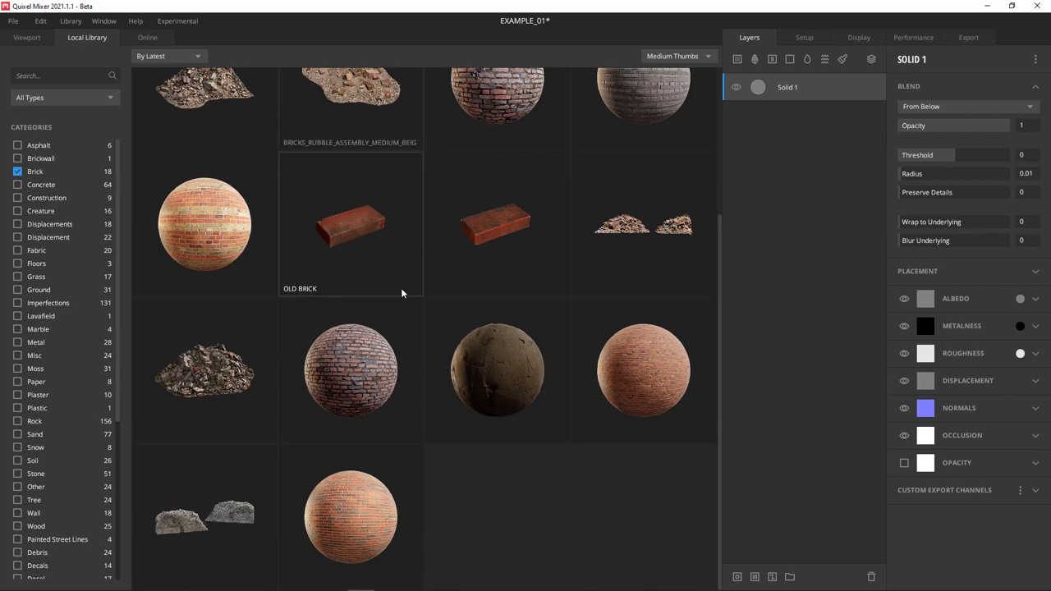
Narrow the library filter down to only the Grass category.
left_click(17, 211)
scroll(305, 250, "down", 5)
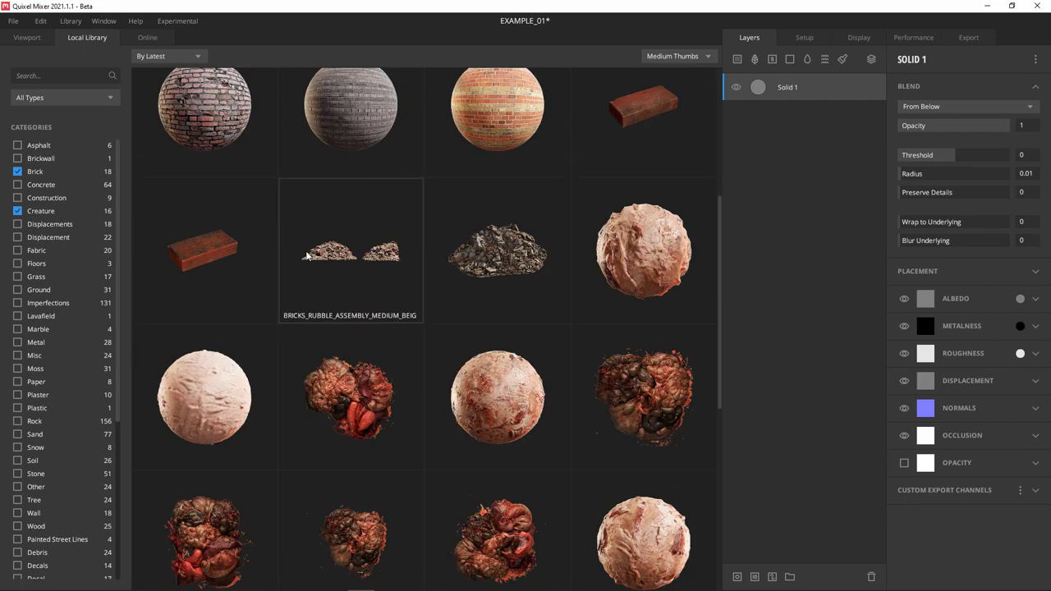
scroll(305, 253, "down", 4)
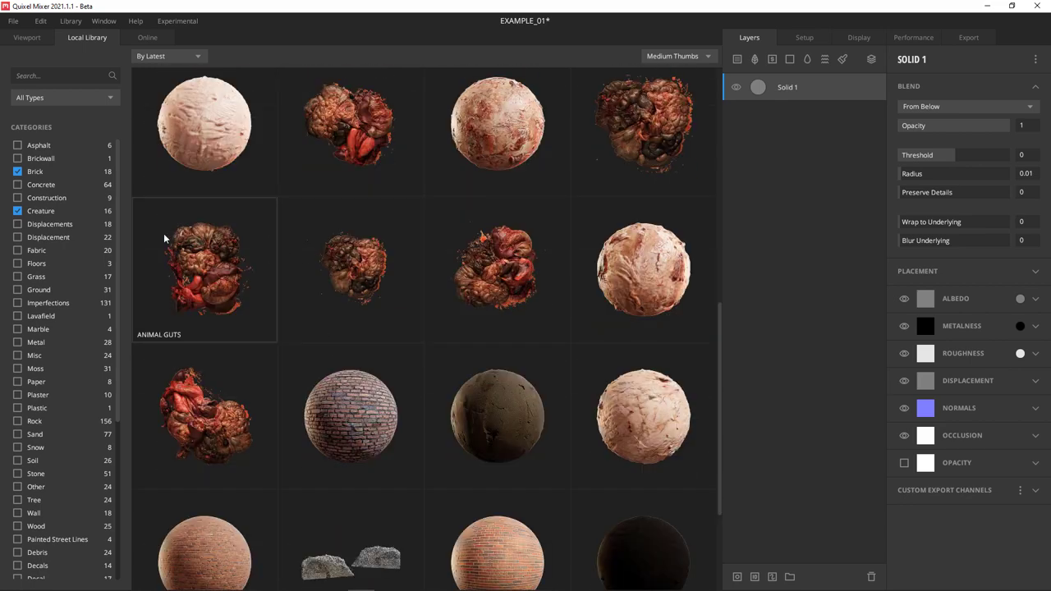
scroll(20, 229, "down", 2)
left_click(17, 222)
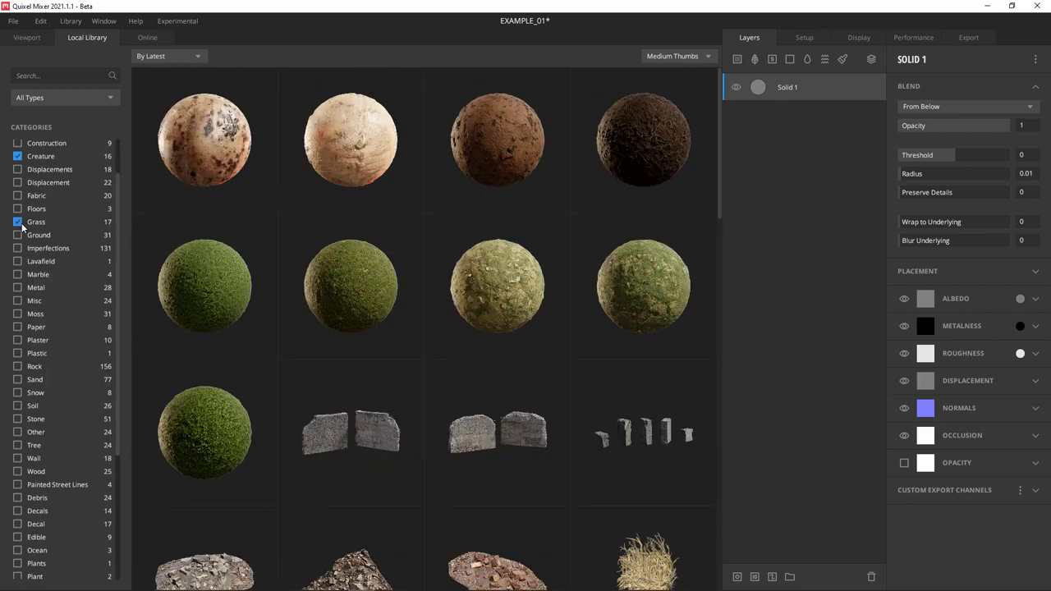
left_click(17, 156)
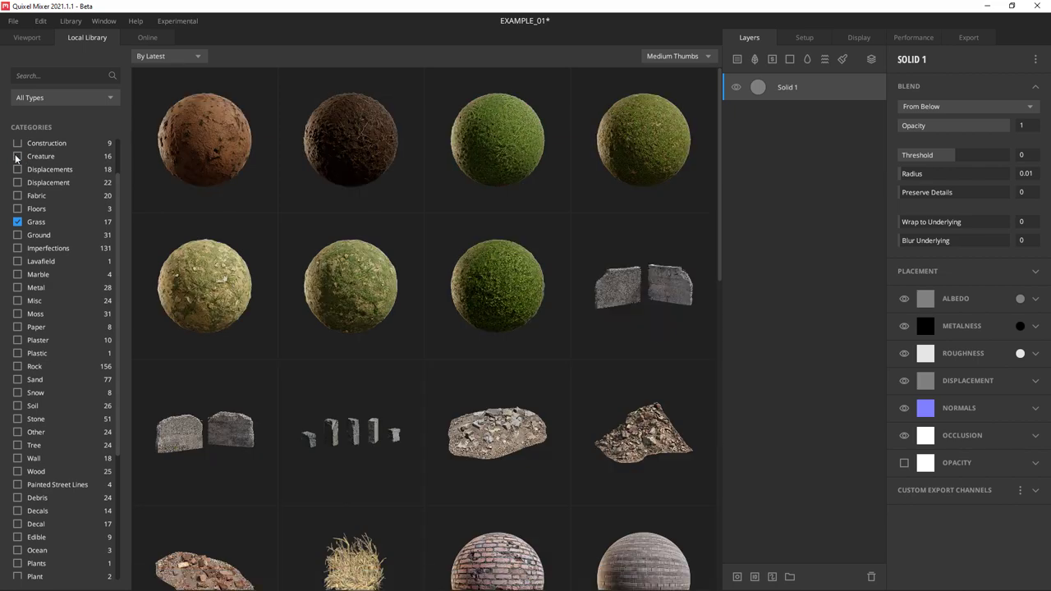
scroll(362, 277, "down", 2)
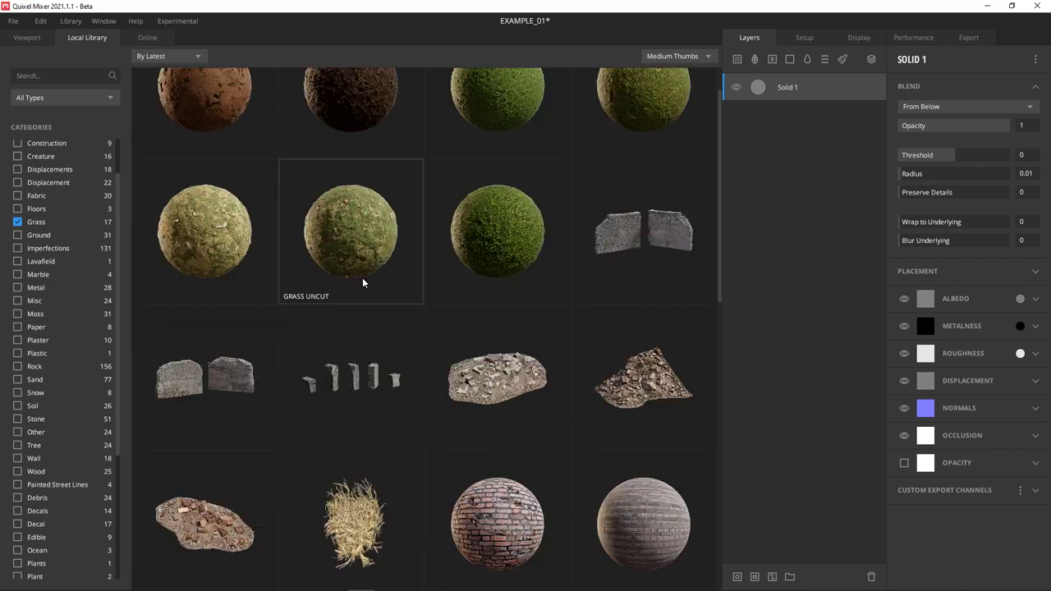
scroll(363, 283, "down", 6)
scroll(350, 285, "up", 7)
scroll(48, 258, "up", 3)
left_click(18, 170)
scroll(312, 291, "down", 3)
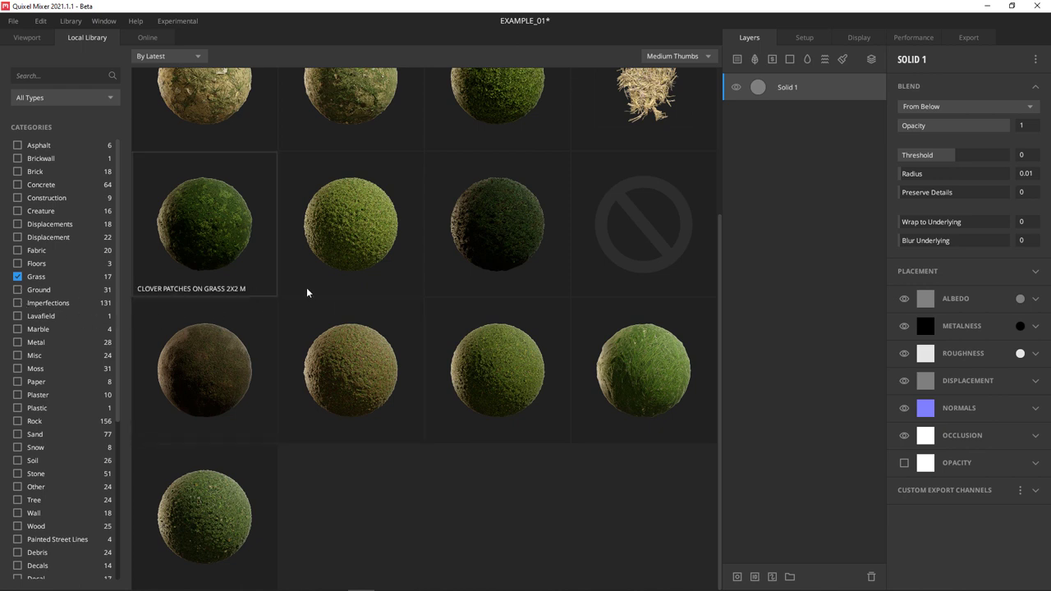
Add Plants Grass as a material layer and view it on the 3D plane.
left_click(633, 234)
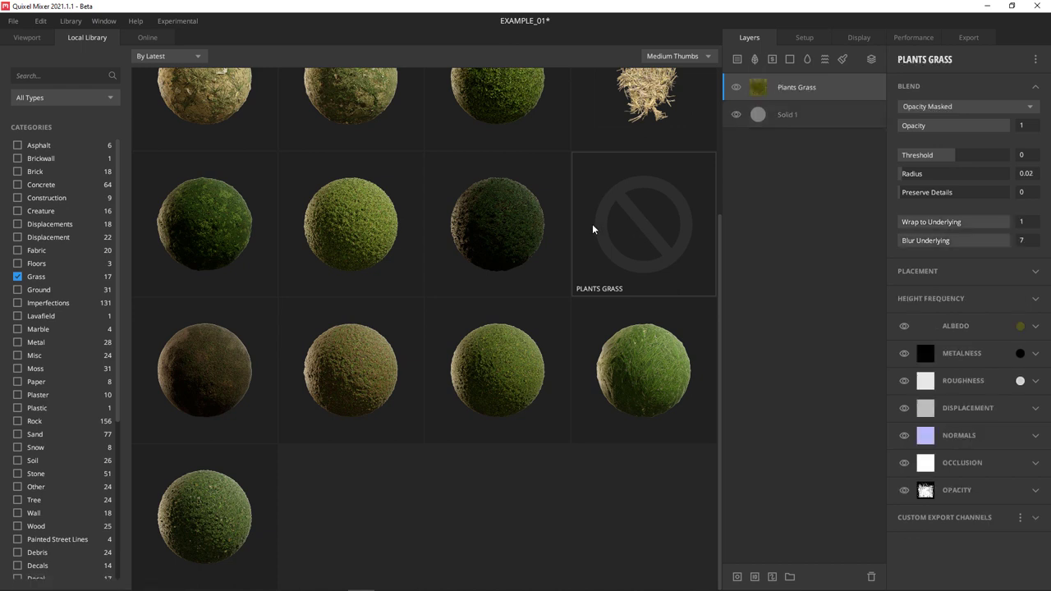
left_click(26, 38)
scroll(355, 250, "up", 3)
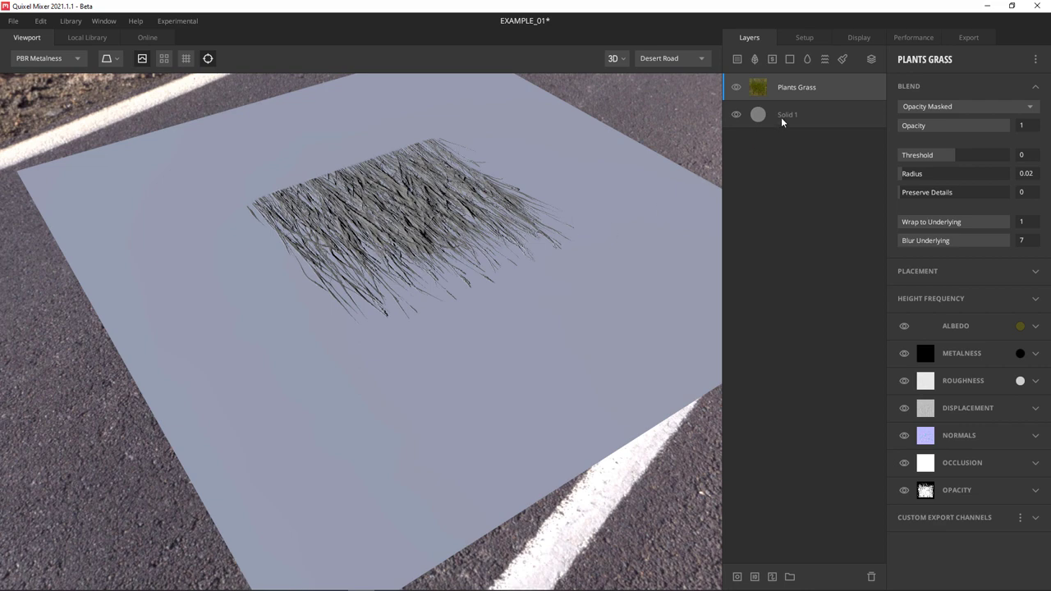
Delete the Plants Grass layer, keeping Solid 1.
left_click(830, 107)
left_click(824, 80)
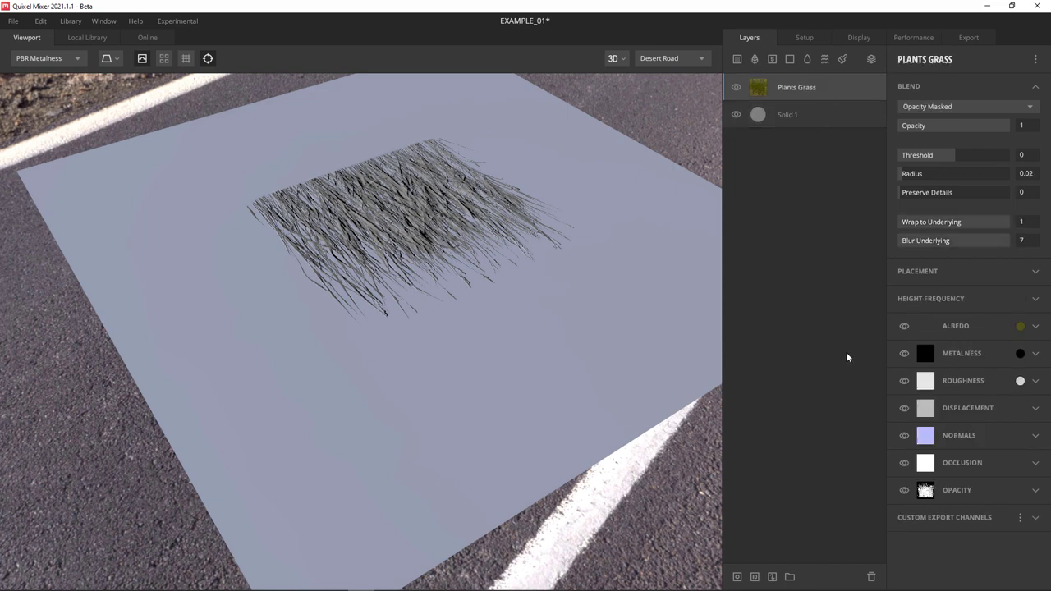
left_click(872, 577)
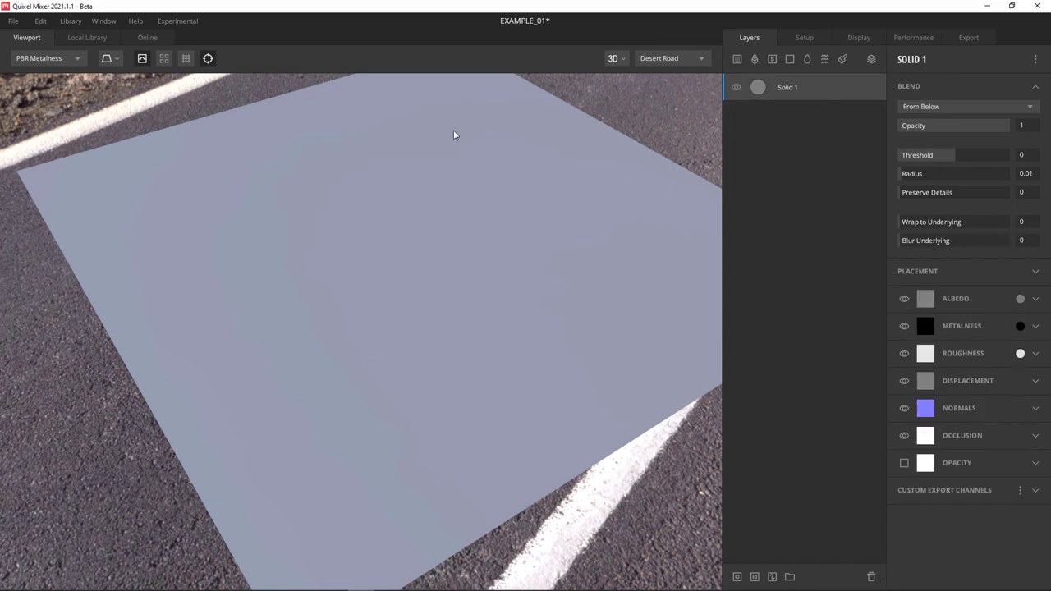
Return to the Local Library, drop the Grass filter and browse Ground materials.
left_click(93, 35)
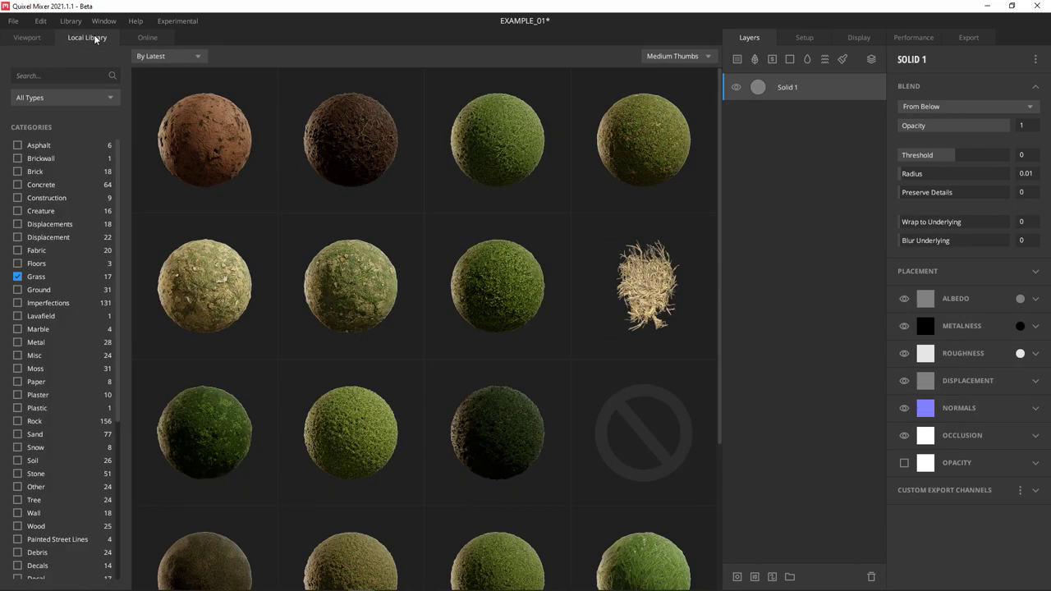
scroll(241, 367, "down", 2)
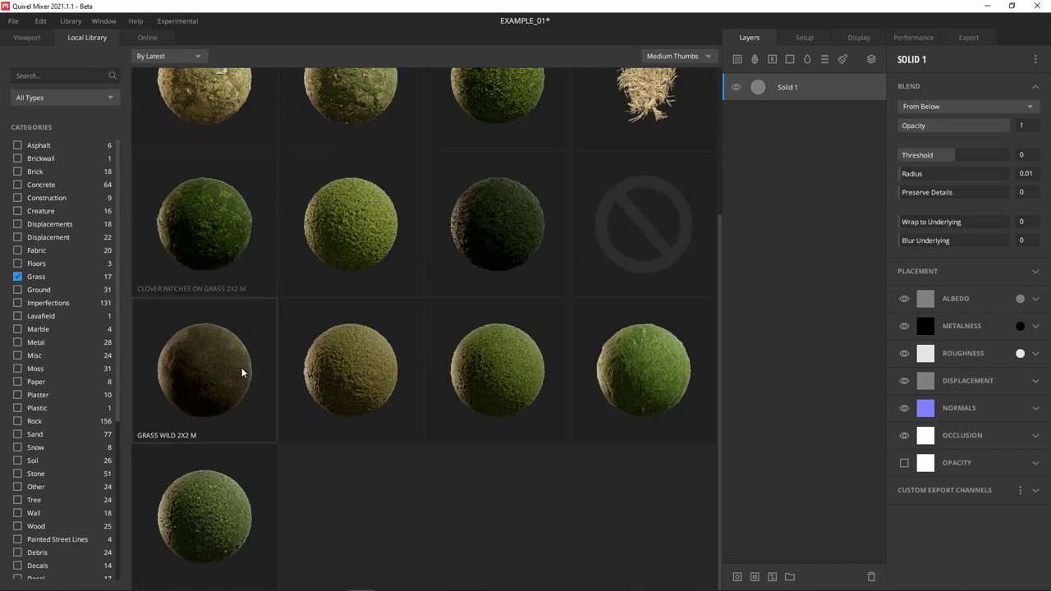
left_click(37, 292)
left_click(18, 278)
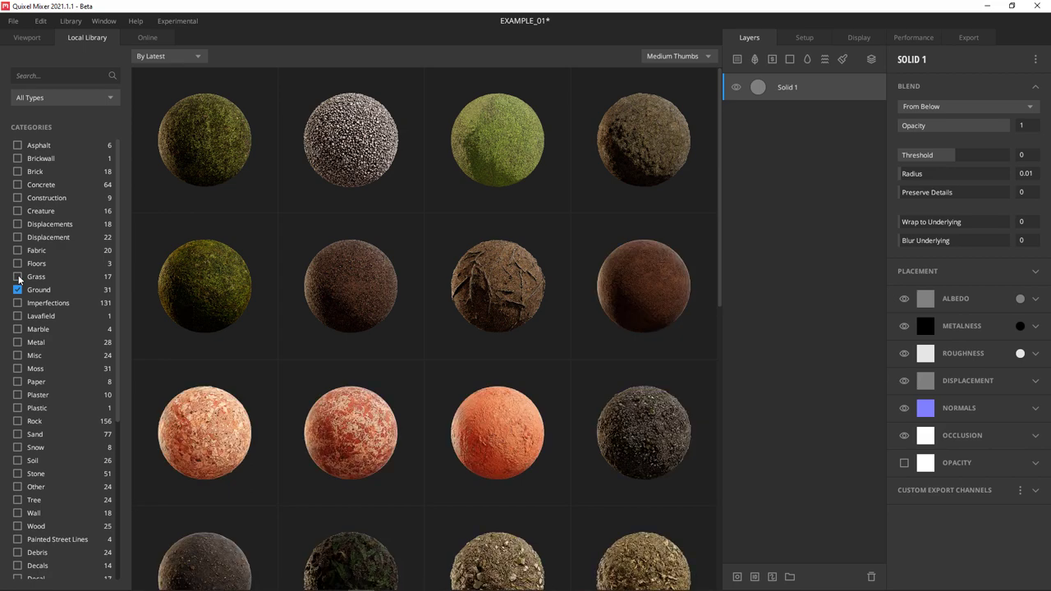
scroll(299, 313, "down", 2)
scroll(298, 321, "down", 4)
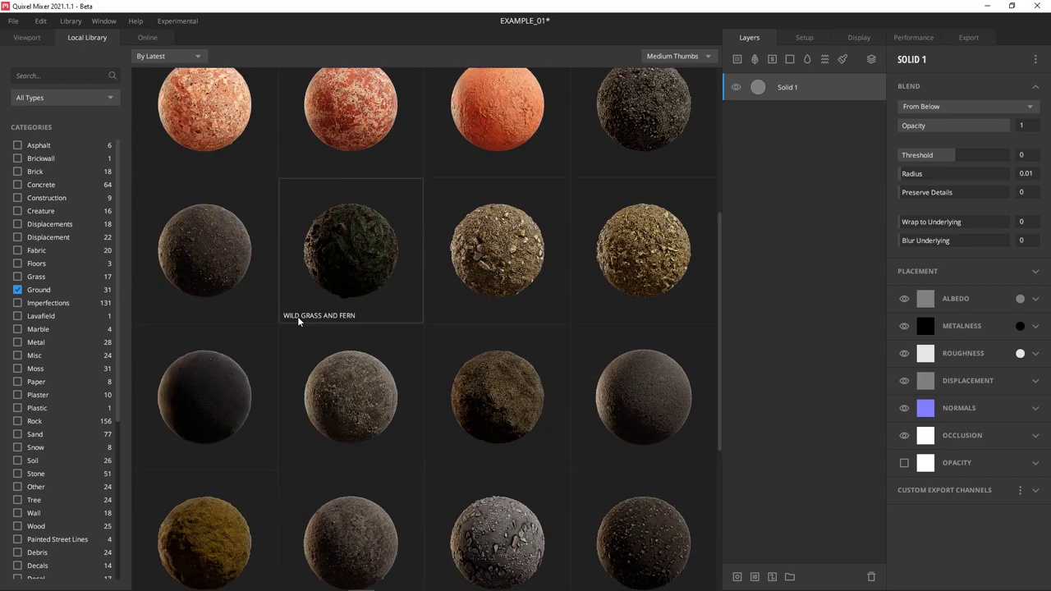
scroll(298, 324, "down", 2)
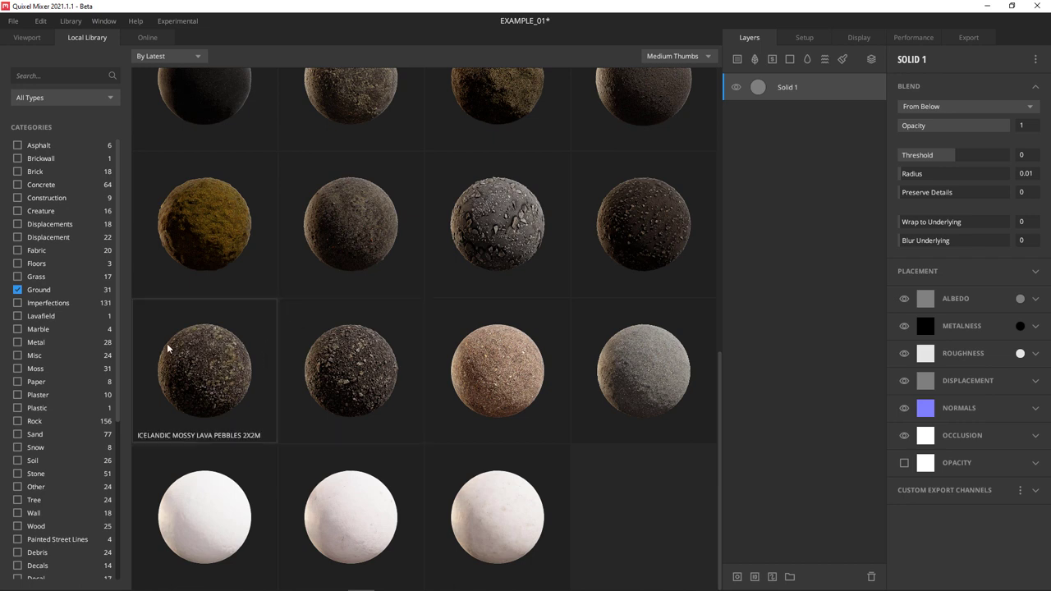
Briefly check Imperfections, then clear every category filter.
left_click(17, 290)
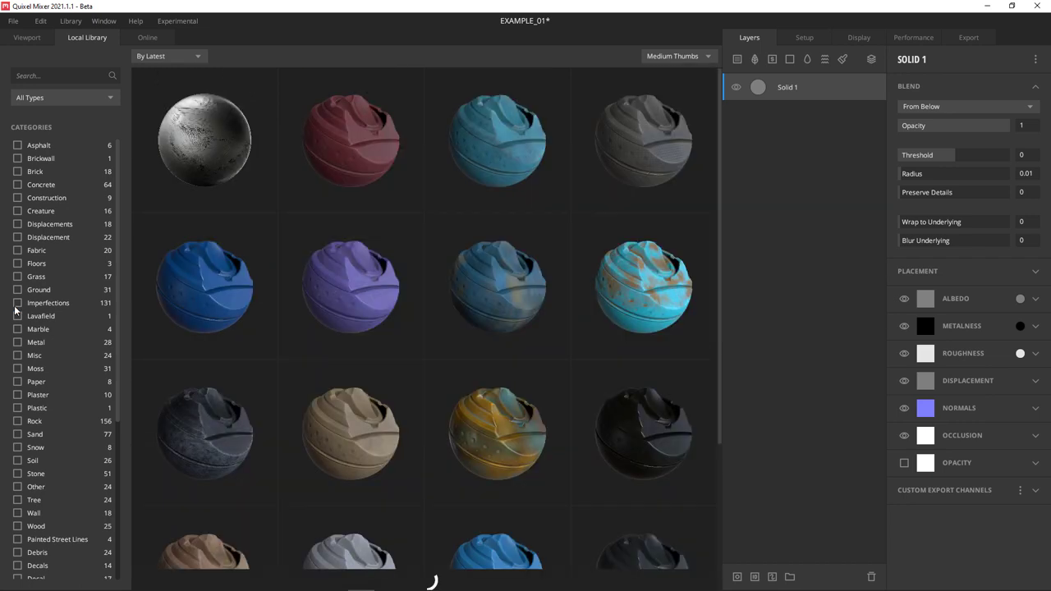
left_click(17, 303)
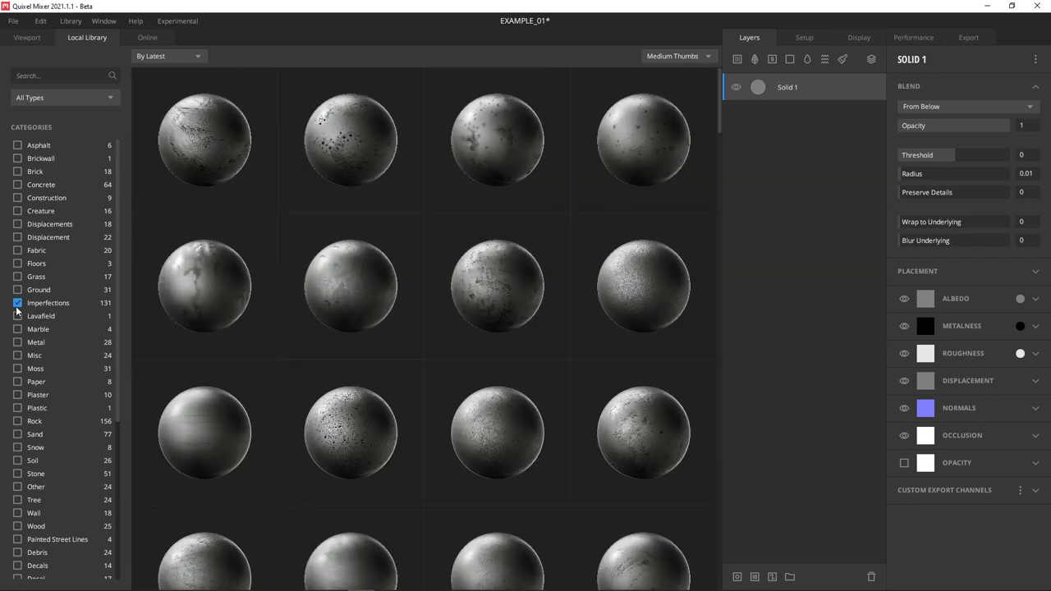
left_click(18, 304)
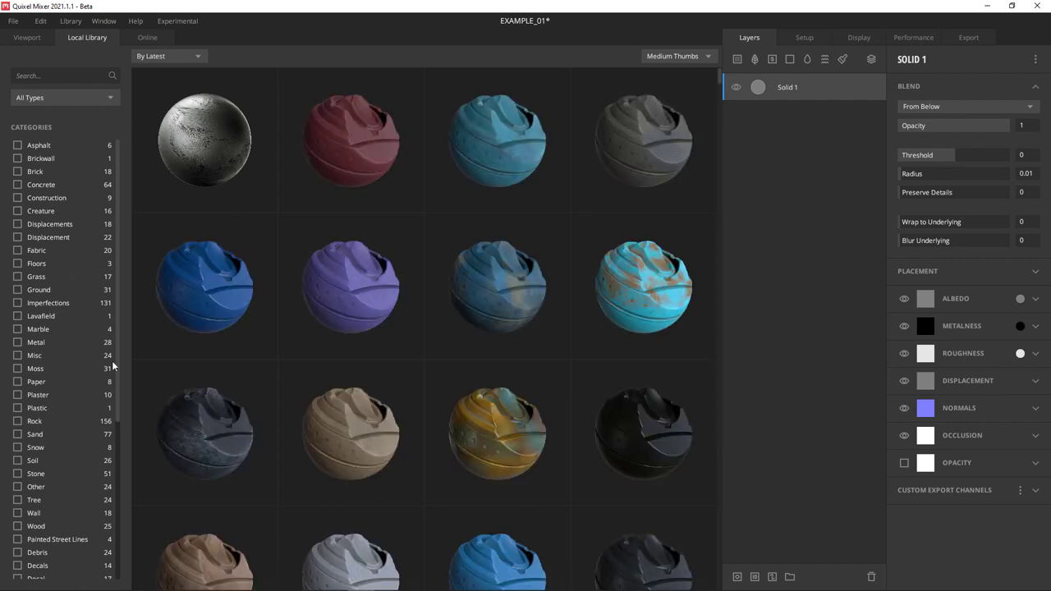
scroll(95, 347, "down", 5)
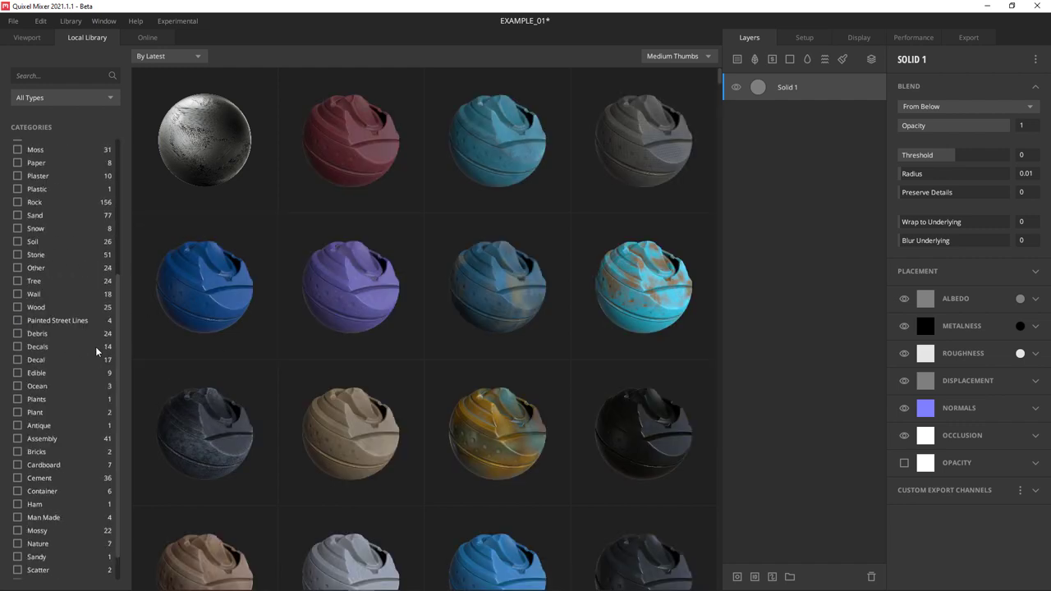
scroll(95, 346, "up", 5)
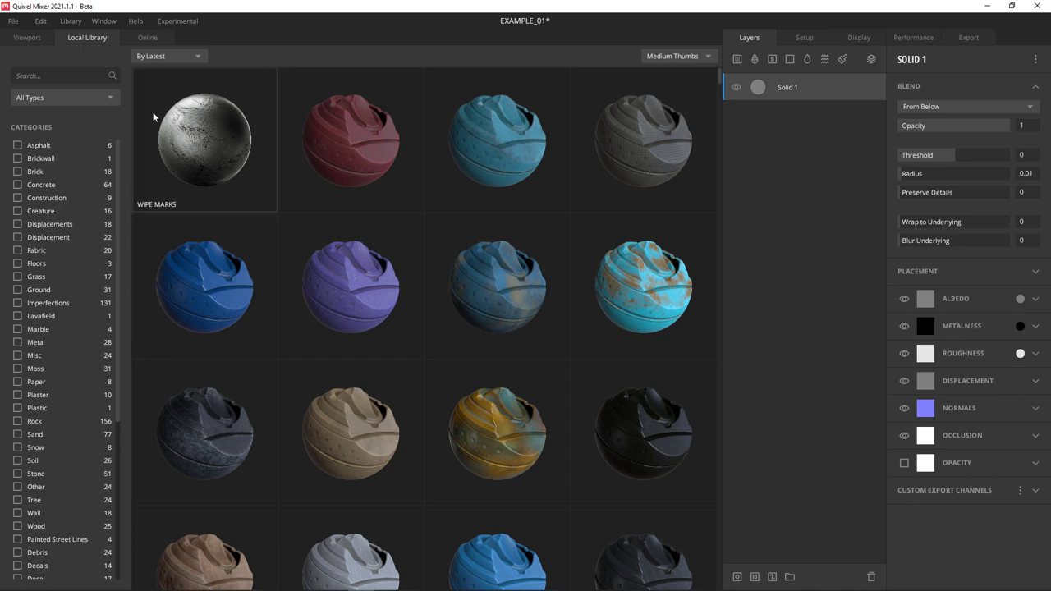
left_click(147, 37)
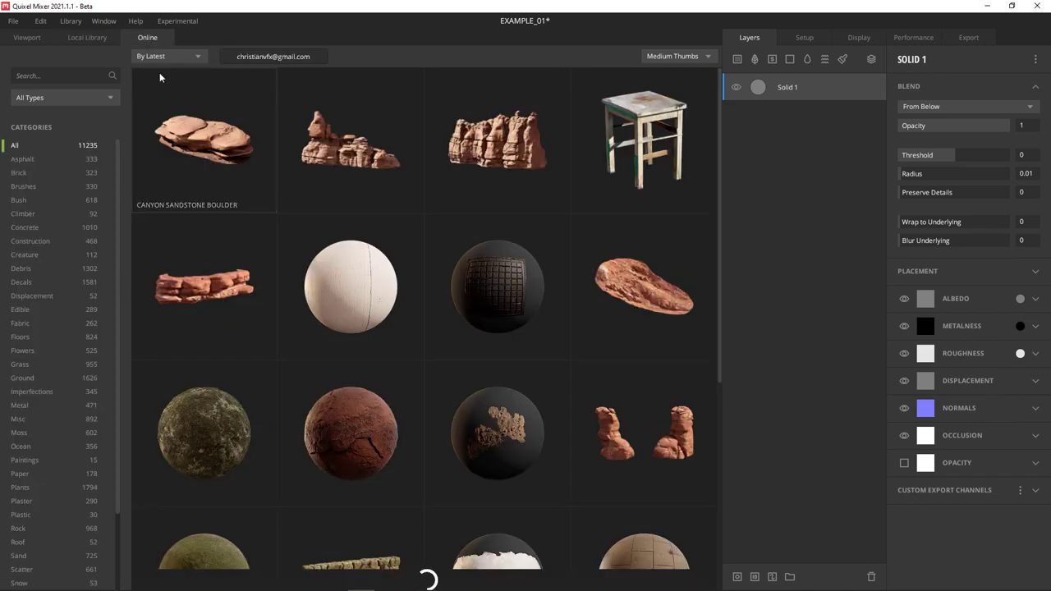
scroll(335, 237, "down", 1)
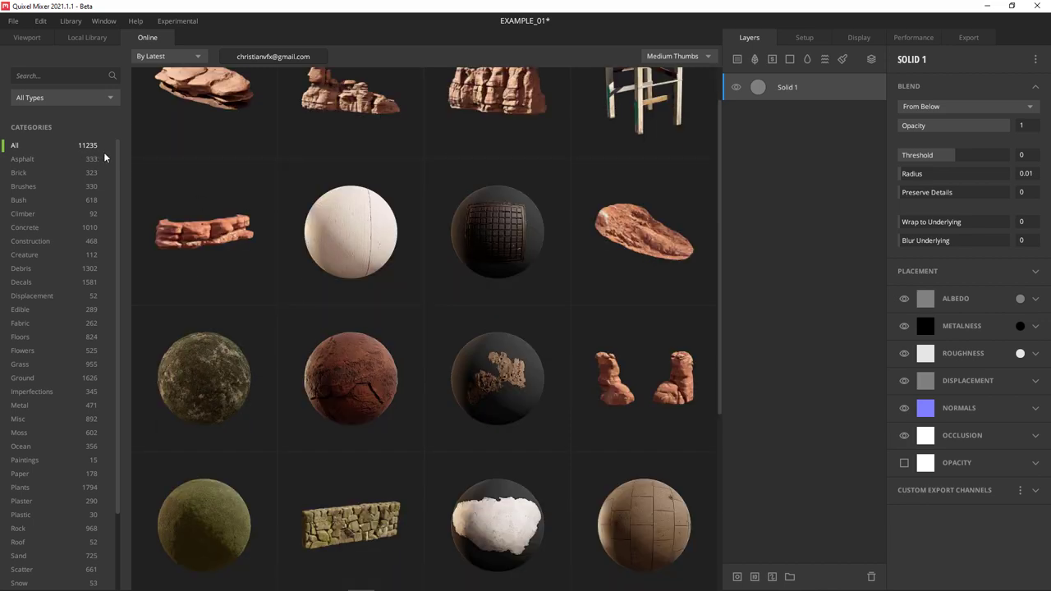
scroll(268, 216, "down", 5)
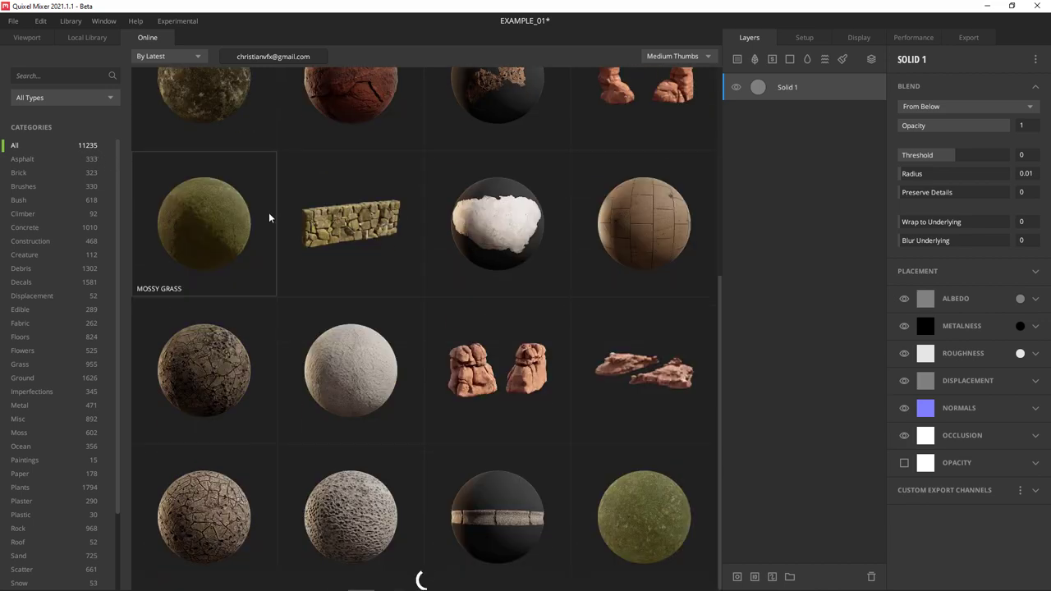
scroll(269, 218, "down", 2)
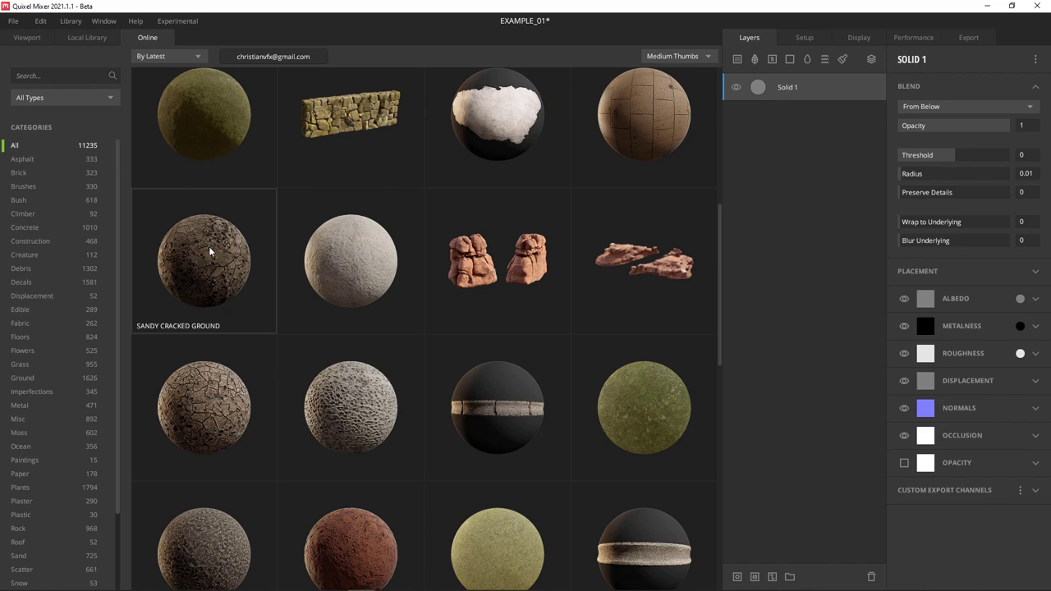
scroll(210, 251, "down", 1)
scroll(209, 251, "down", 4)
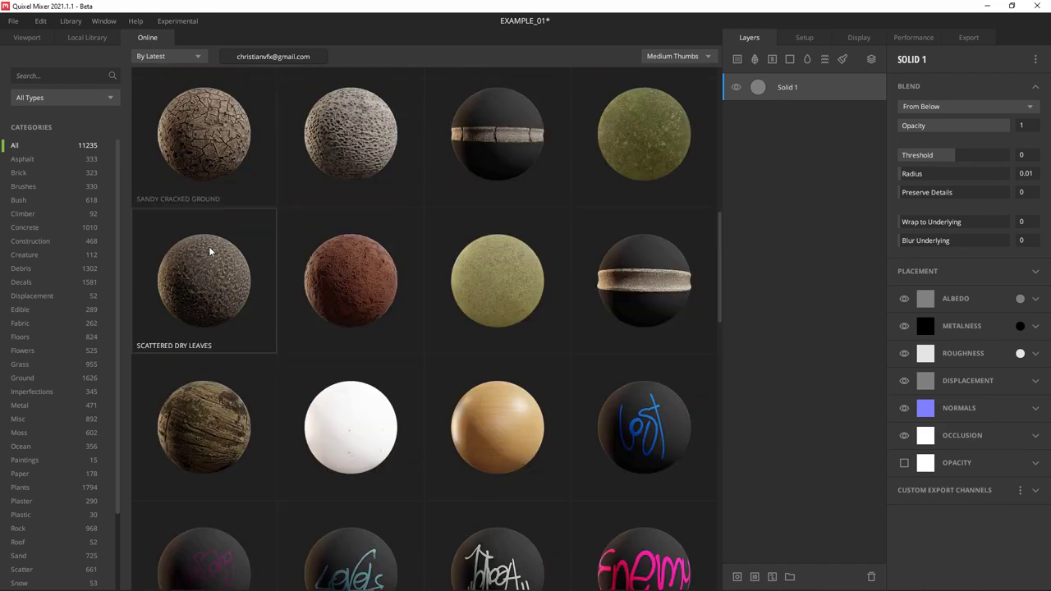
scroll(210, 252, "down", 4)
scroll(209, 251, "down", 1)
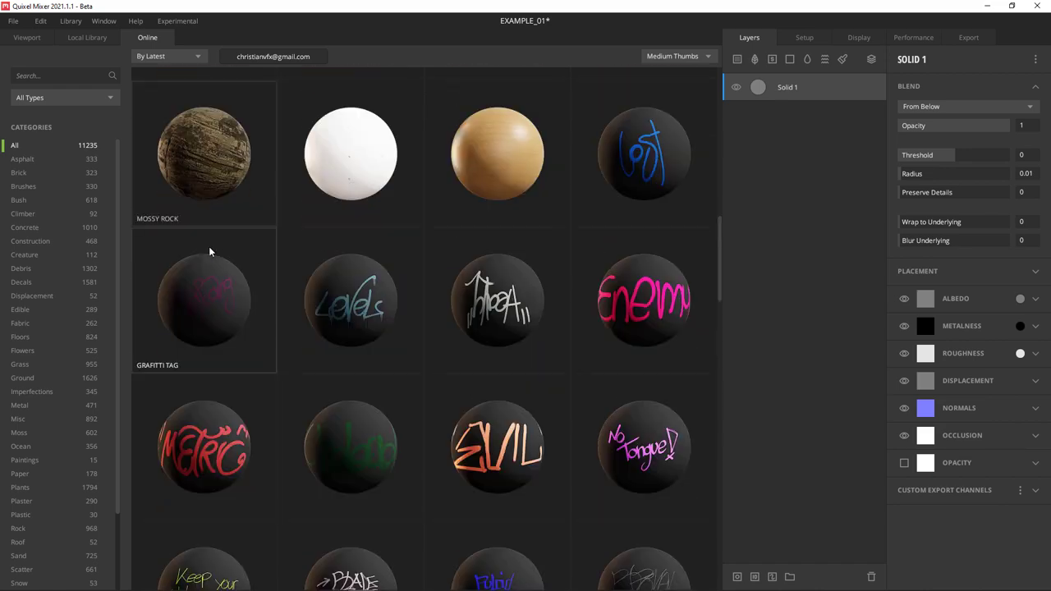
scroll(209, 251, "down", 4)
scroll(209, 252, "down", 5)
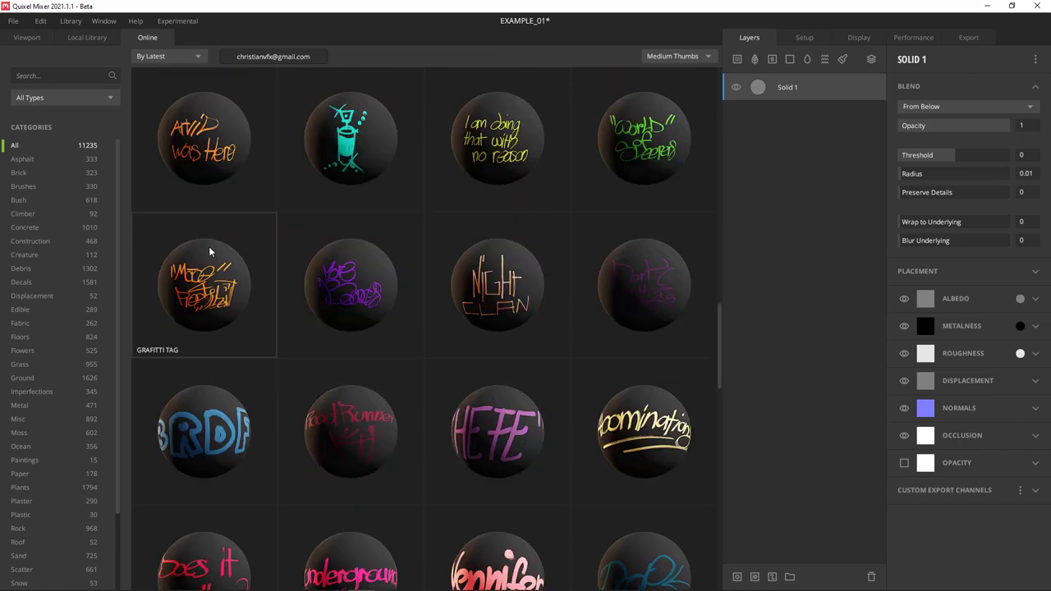
Add the Road Asphalt material from the Asphalt category as a layer above Solid 1.
left_click(85, 39)
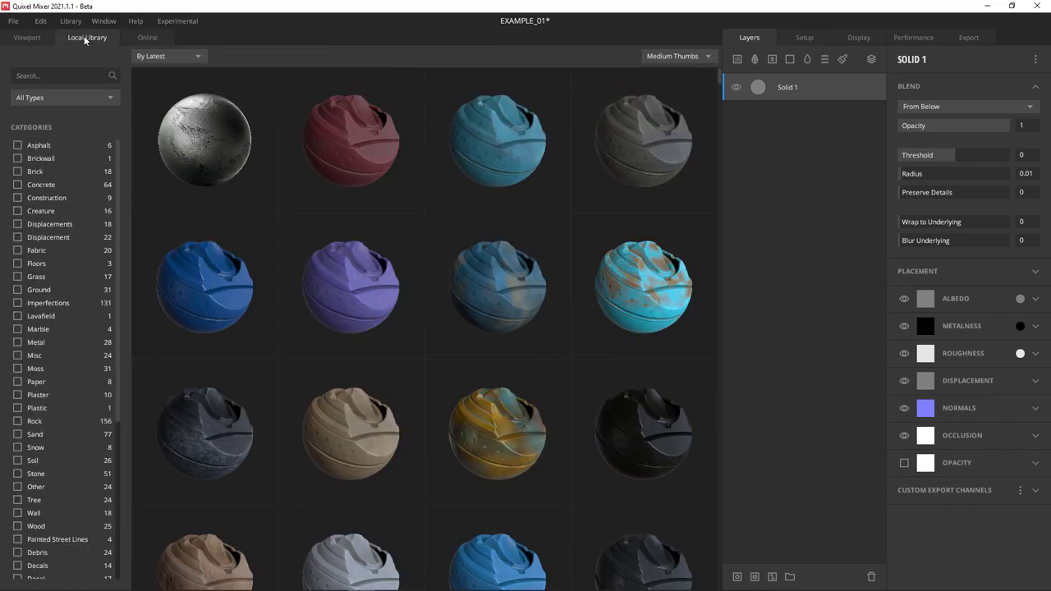
left_click(18, 145)
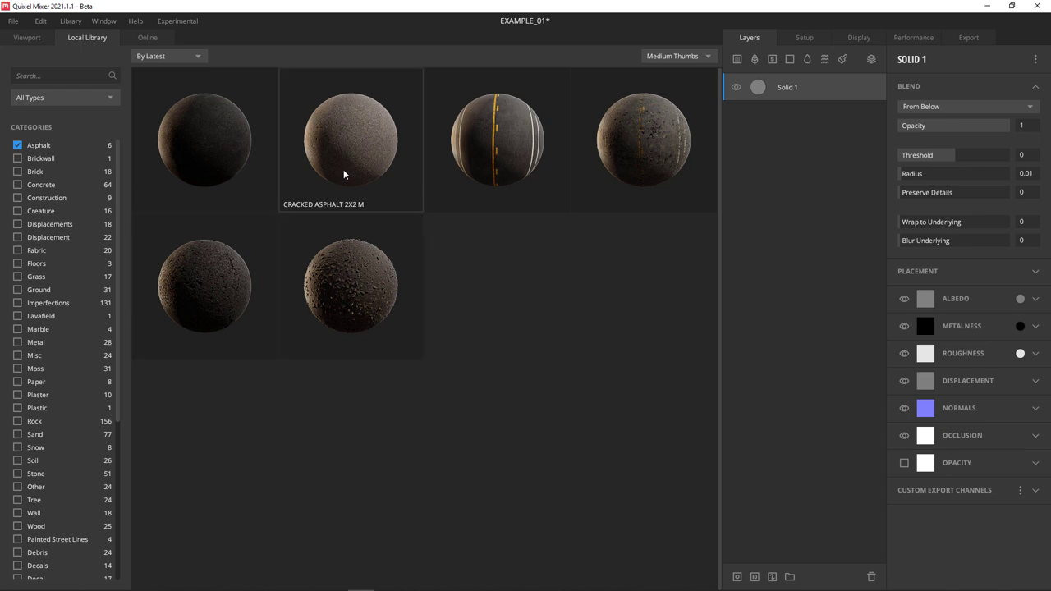
left_click(198, 279)
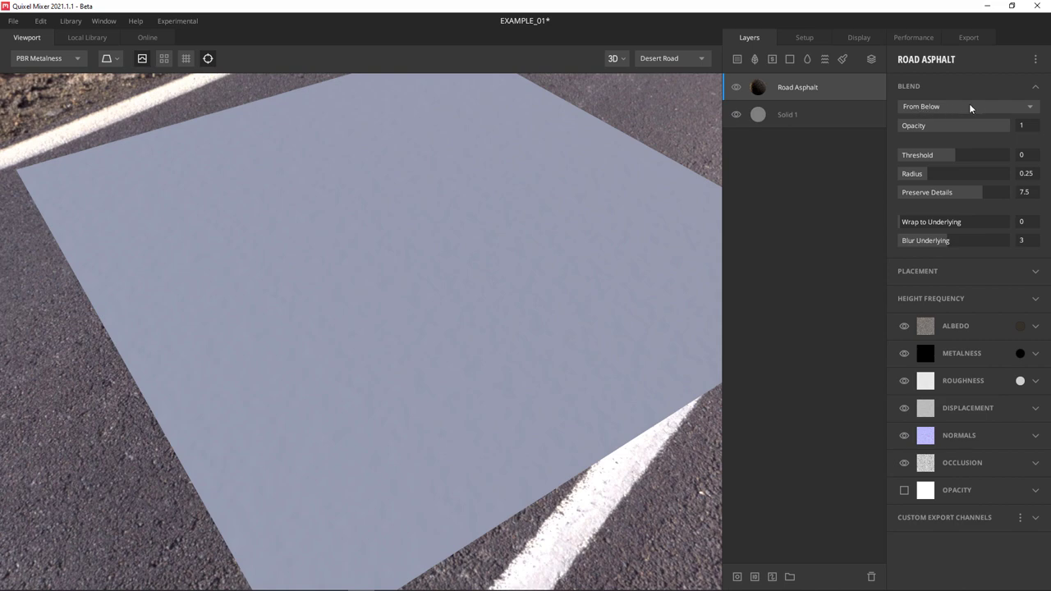
Keep Road Asphalt on From Below blending and reset its threshold to 0.
left_click(970, 107)
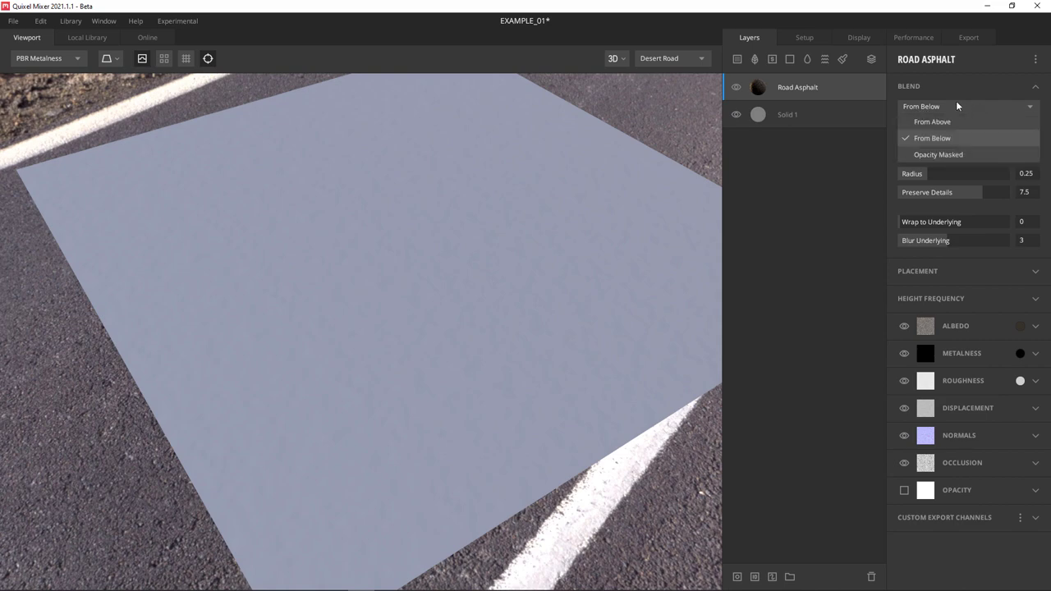
left_click(862, 147)
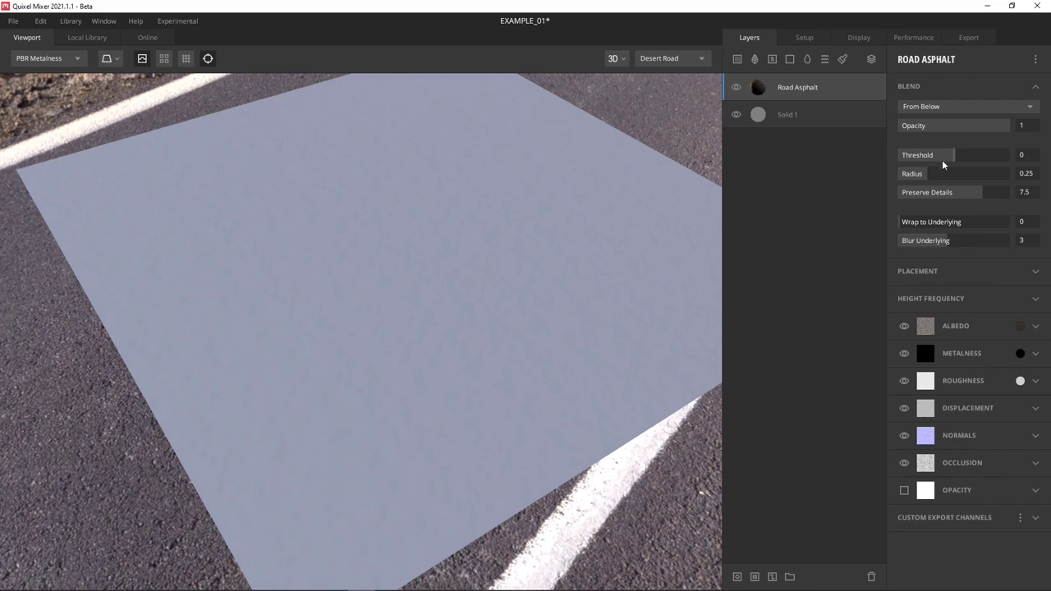
mouse_move(954, 156)
left_mouse_down()
mouse_move(933, 156)
mouse_move(983, 154)
mouse_move(949, 152)
mouse_move(960, 151)
left_mouse_up()
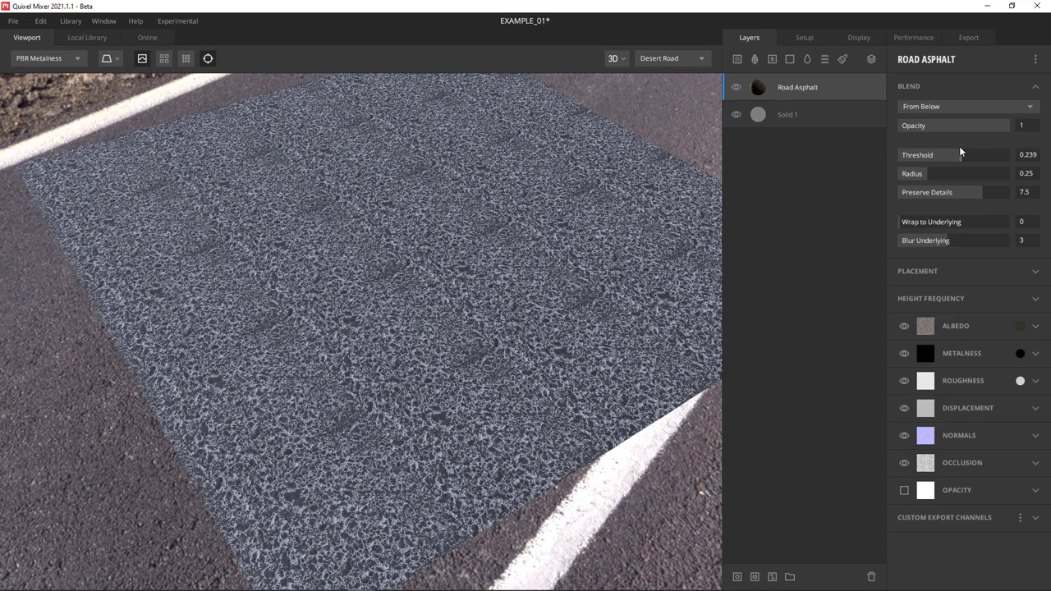
left_click(1028, 154)
type("0")
key("Return")
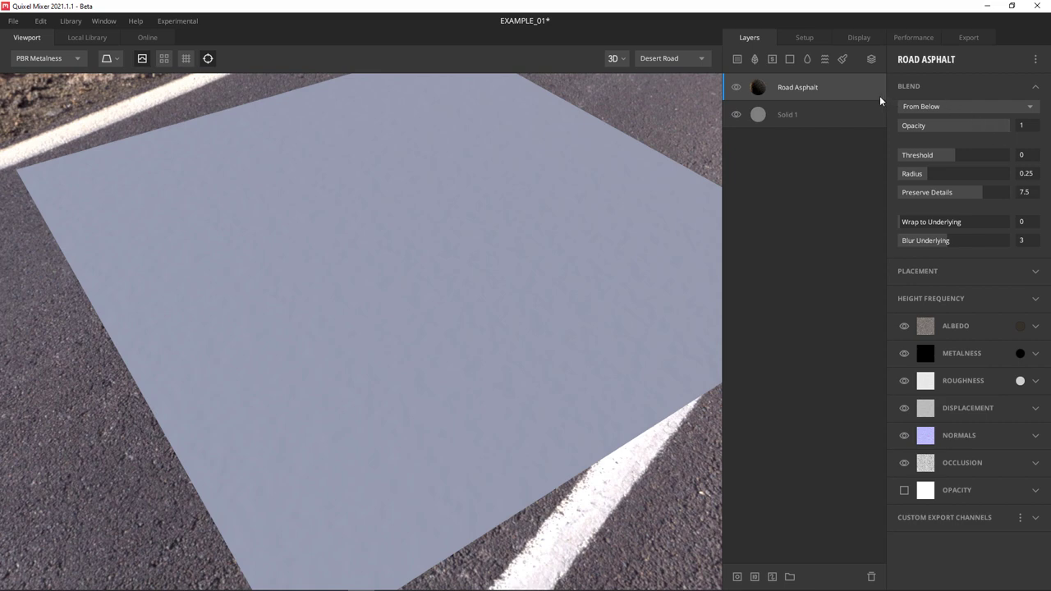
Switch Road Asphalt to From Above blending with a threshold of 0.3.
left_click(948, 107)
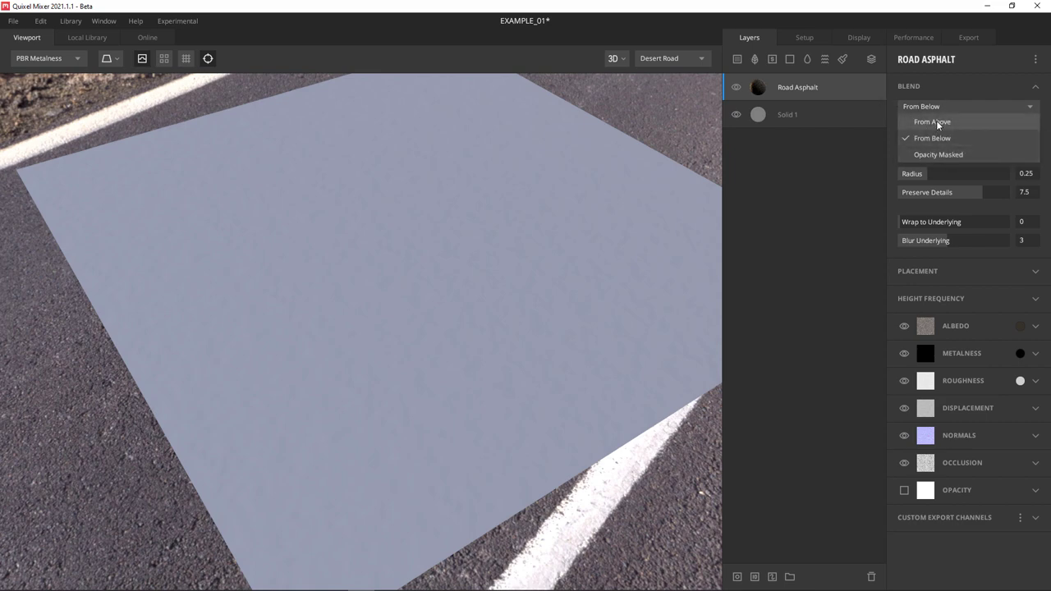
left_click(935, 121)
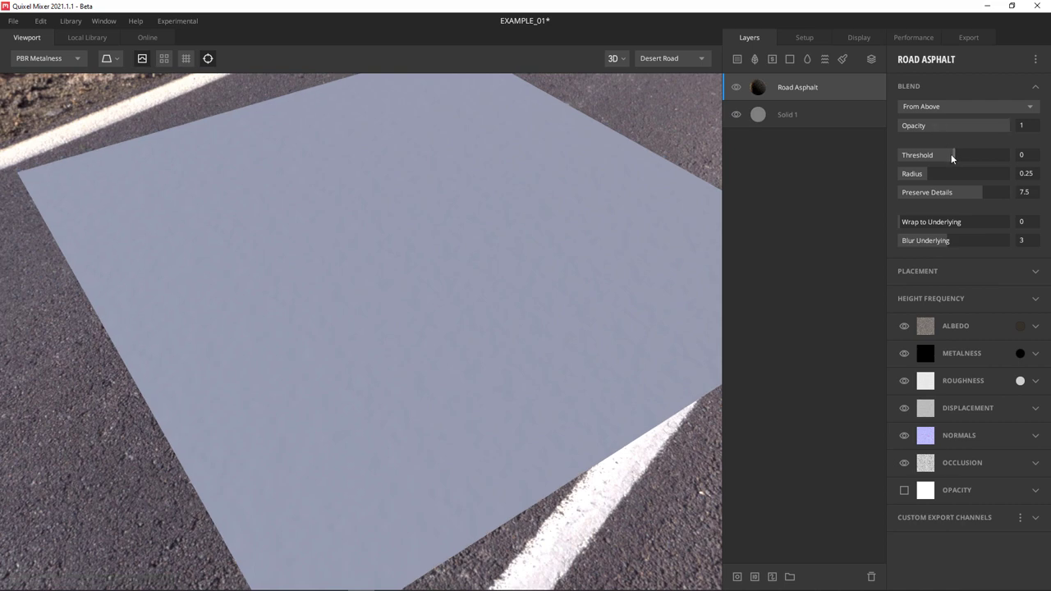
left_click_drag(954, 154, 963, 152)
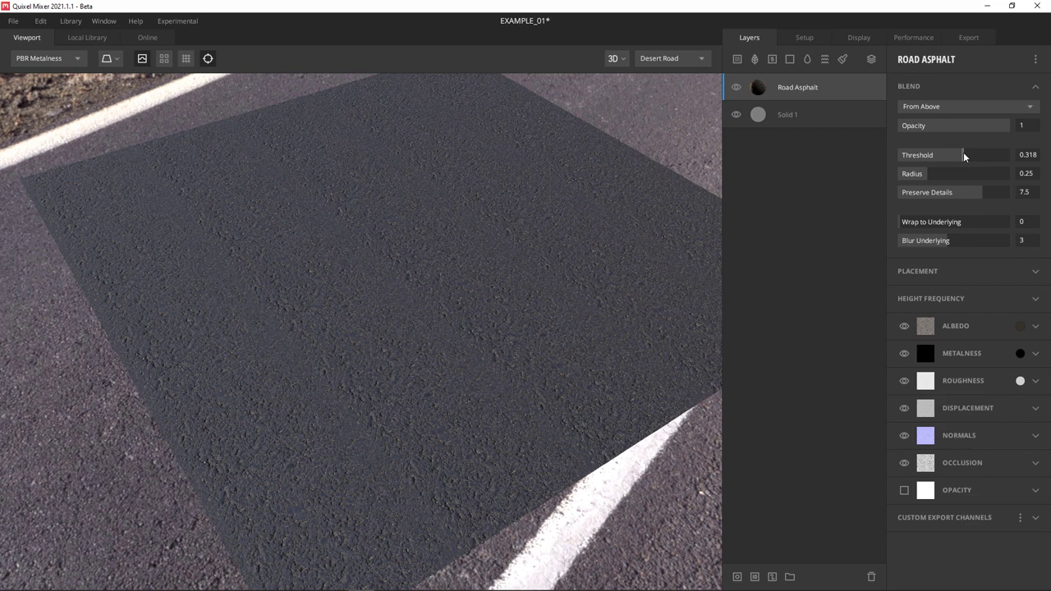
left_click(1027, 154)
type("0")
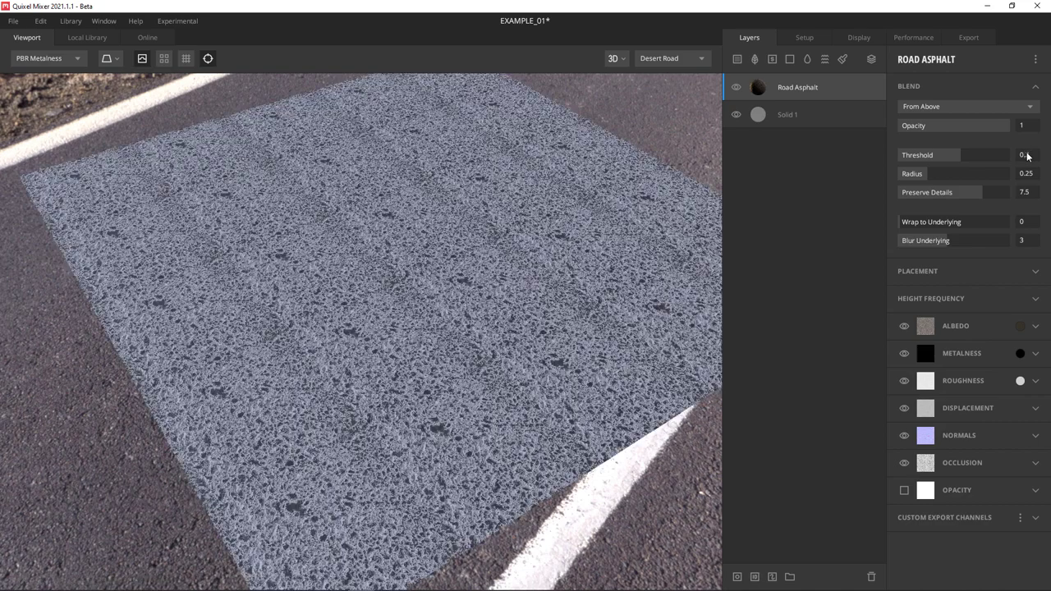
type(".2")
key("BackSpace")
type("3")
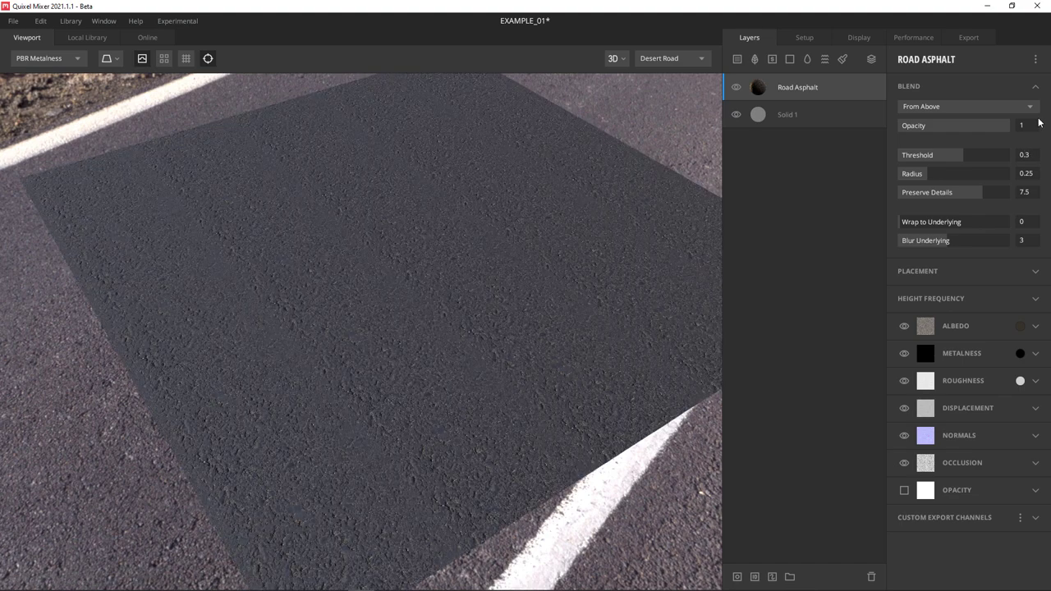
Turn on preview tiling to see the asphalt repeated over a larger area.
right_click_drag(389, 309, 776, 432)
left_click_drag(429, 381, 450, 368)
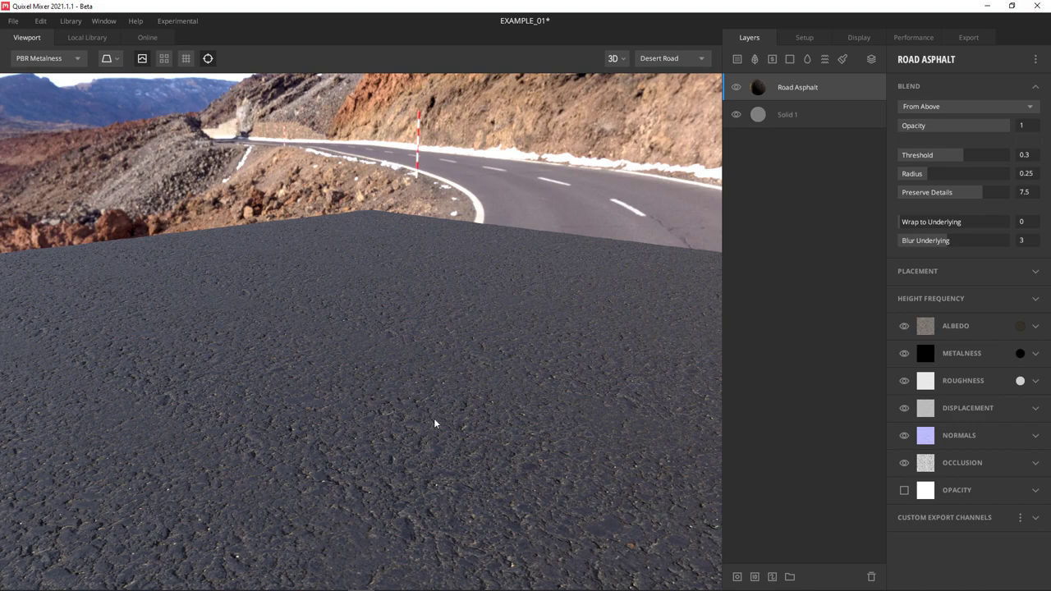
right_click_drag(434, 422, 573, 470)
left_click_drag(573, 470, 476, 469)
right_click_drag(476, 469, 542, 497)
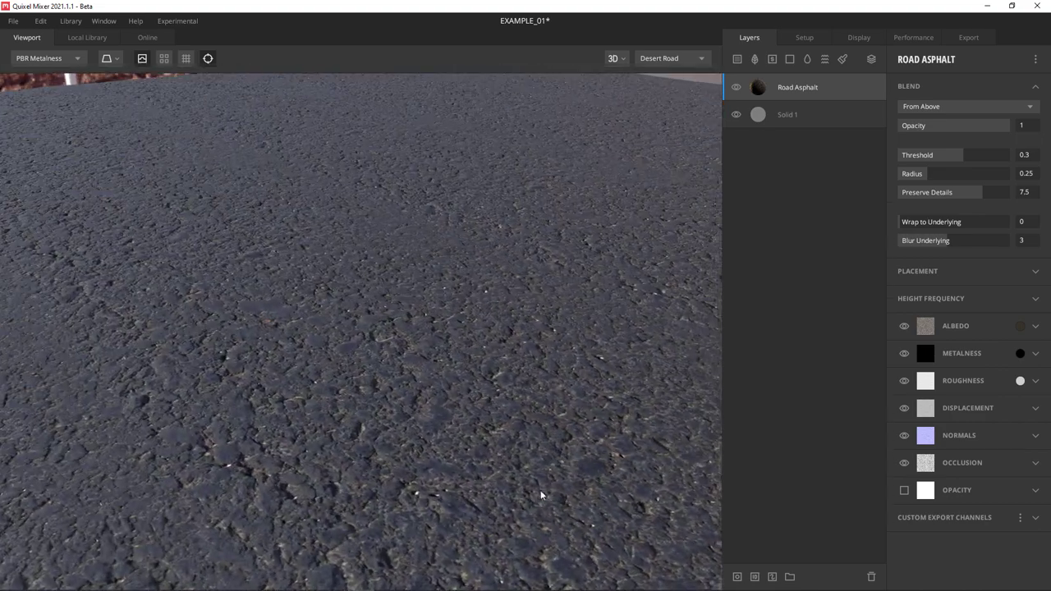
left_click_drag(537, 495, 76, 244)
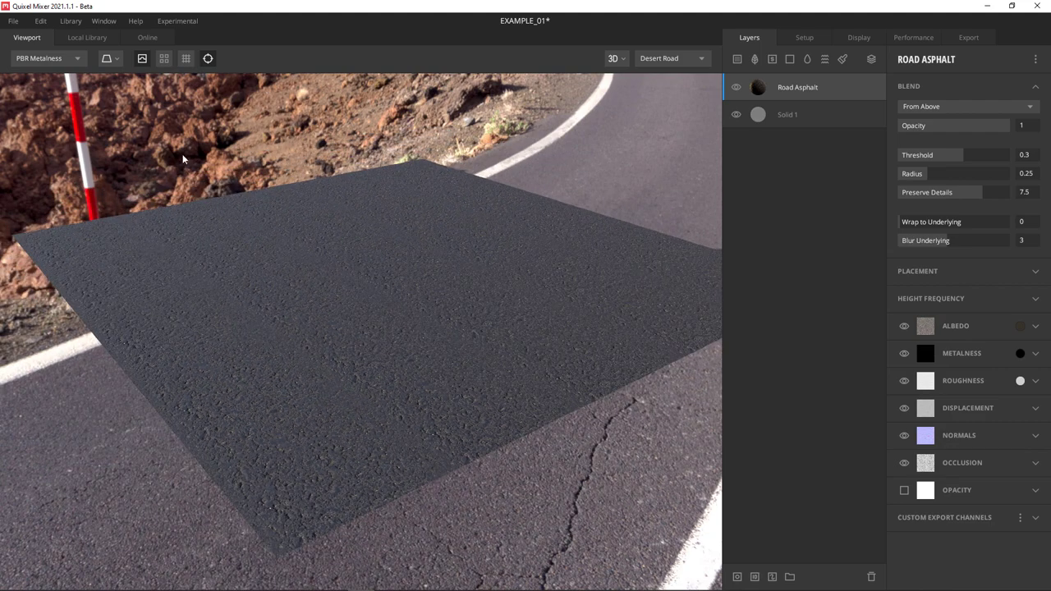
left_click(164, 60)
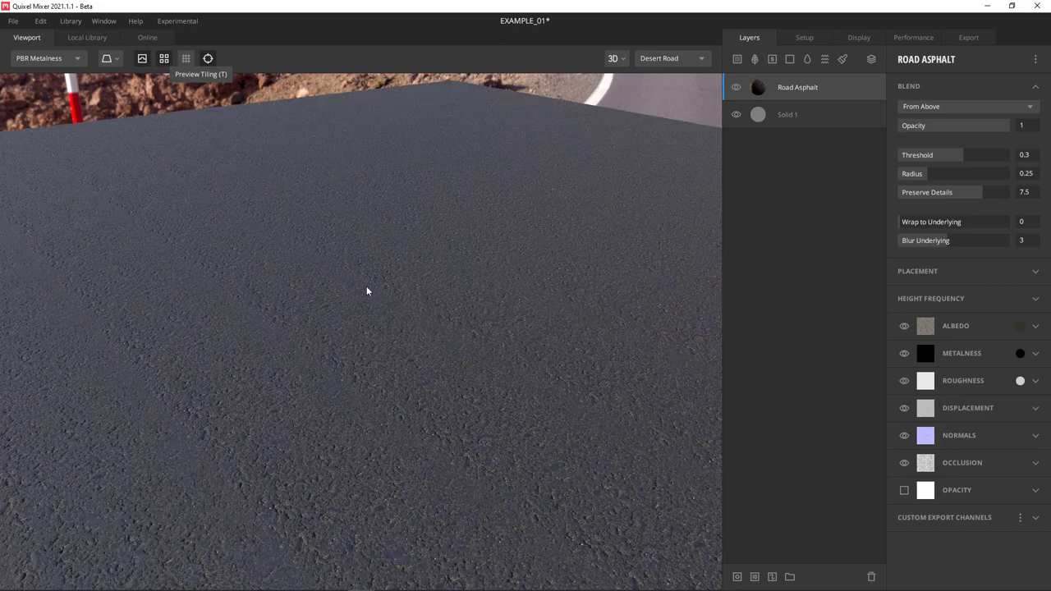
left_click_drag(338, 395, 343, 335)
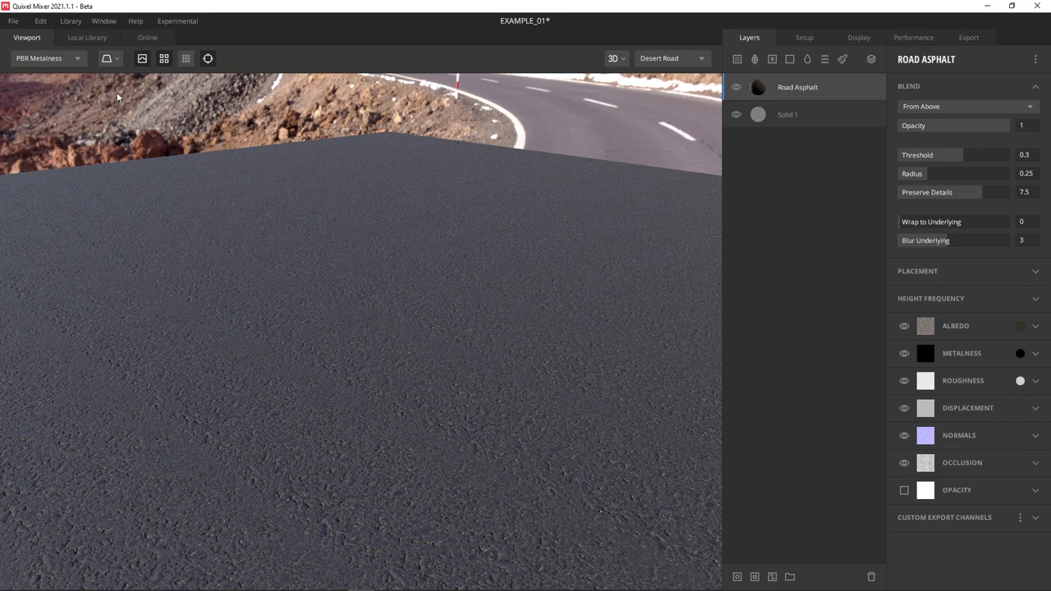
Preview the asphalt on a cube, then return the preview mesh to the plane.
left_click(117, 61)
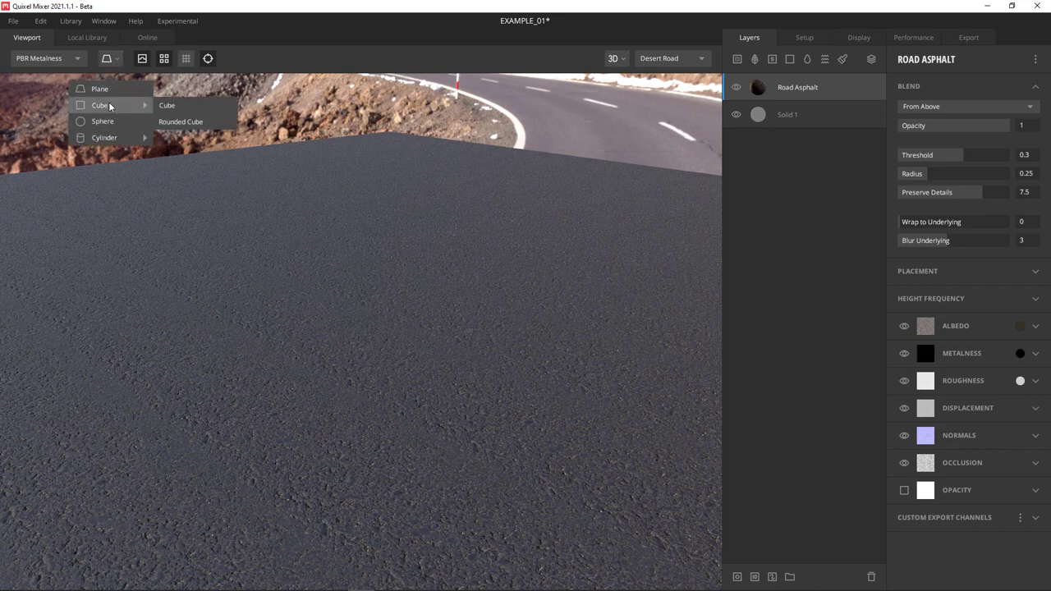
left_click(110, 103)
scroll(335, 281, "down", 5)
left_click_drag(335, 282, 179, 277)
scroll(345, 304, "up", 5)
left_click_drag(425, 317, 359, 259)
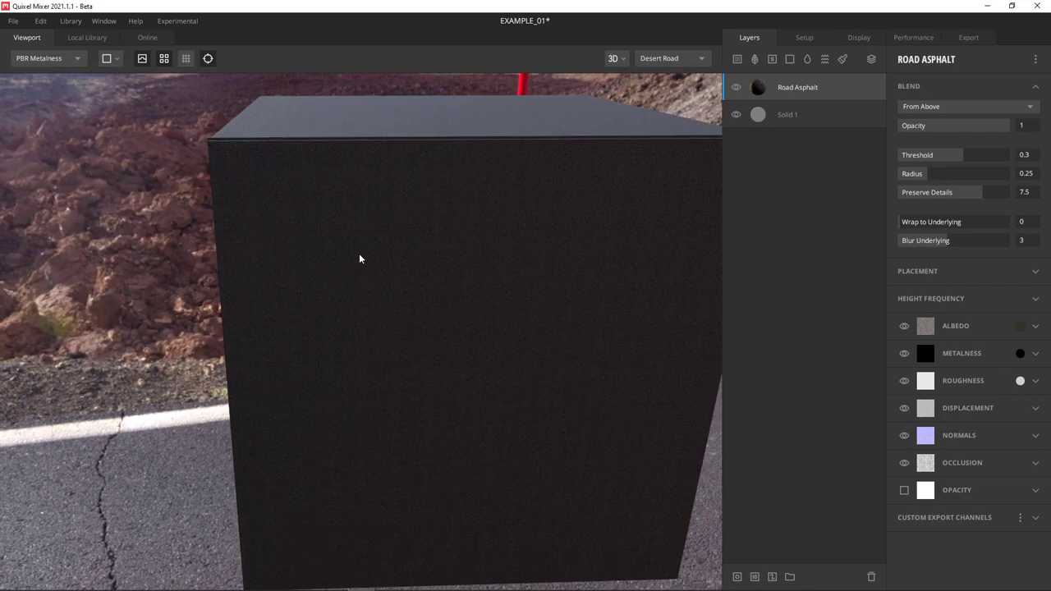
left_click(115, 59)
left_click(99, 88)
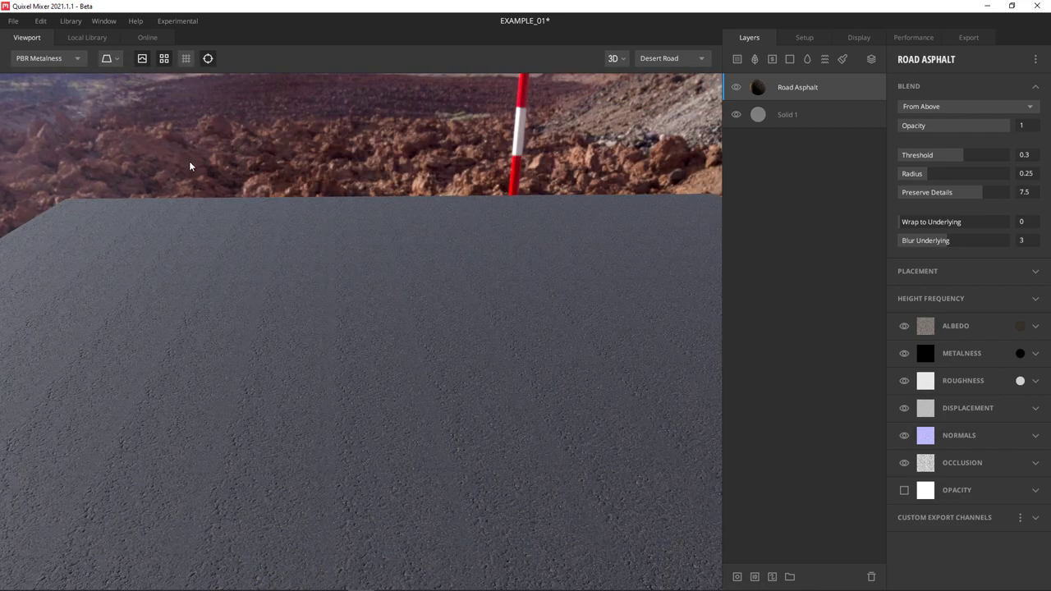
scroll(167, 76, "down", 3)
left_click_drag(279, 242, 382, 383)
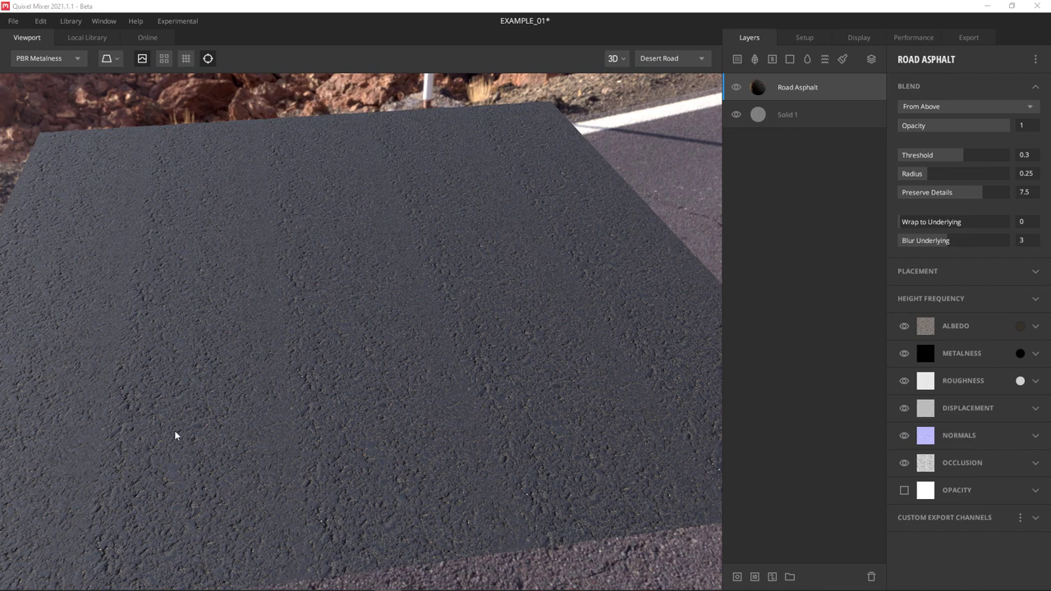
Add the Soil Dirt surface from the Ground category of the Local Library as a layer.
left_click(737, 59)
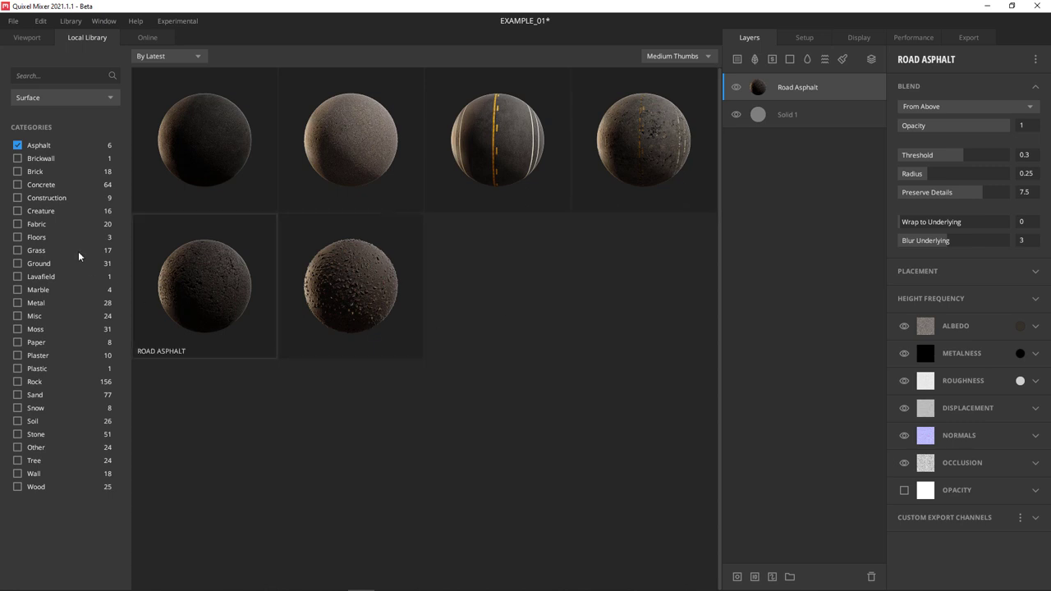
left_click(17, 146)
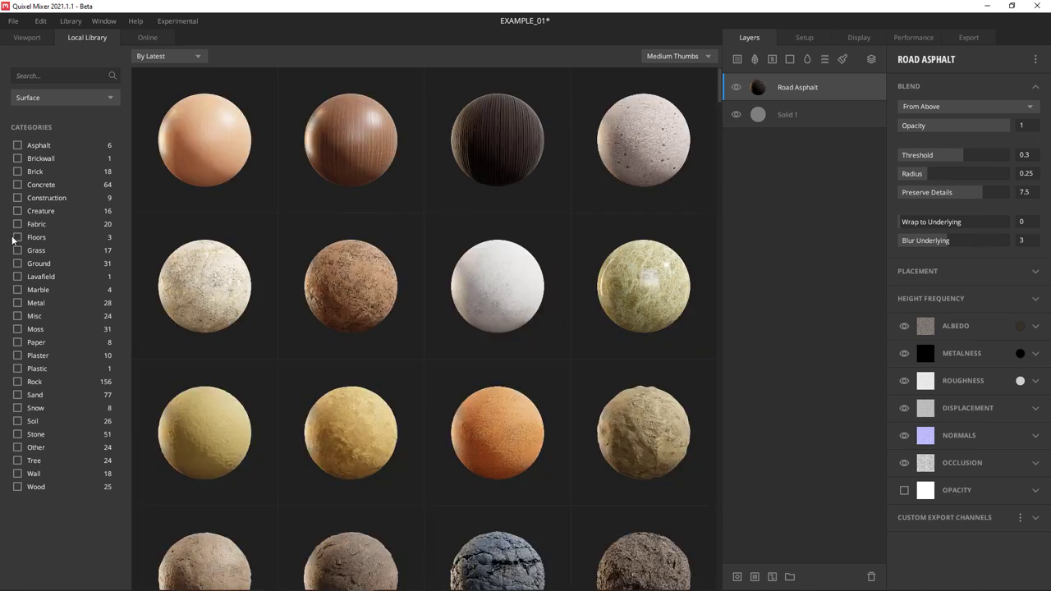
left_click(17, 263)
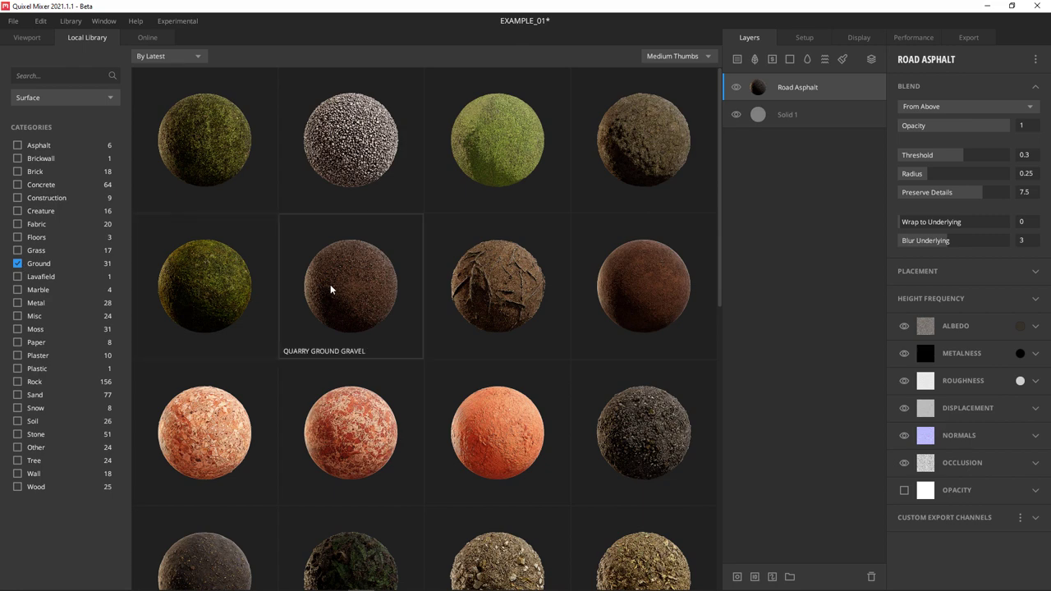
scroll(330, 284, "down", 1)
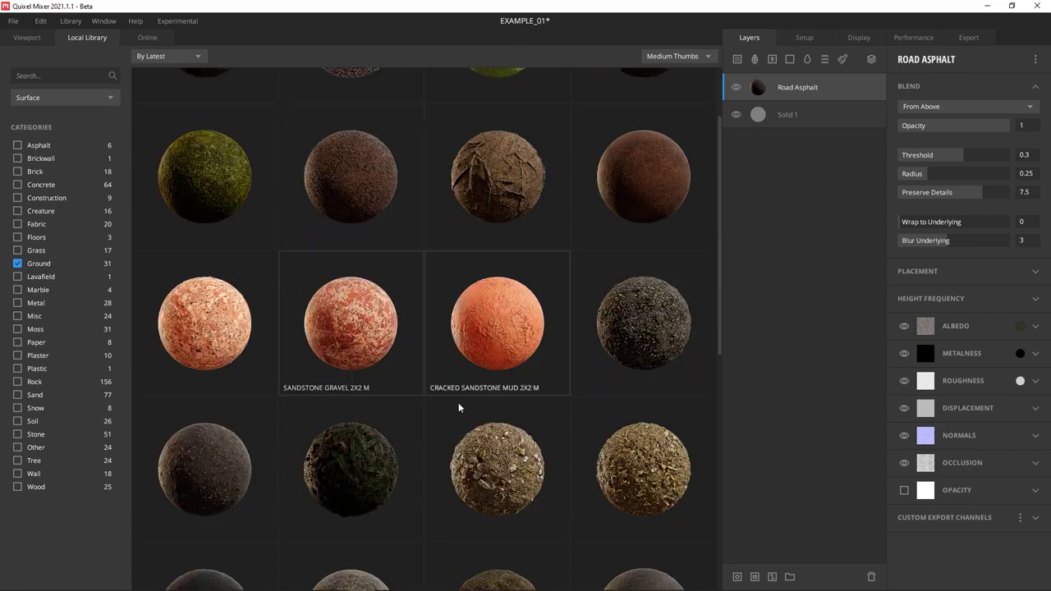
left_click(507, 462)
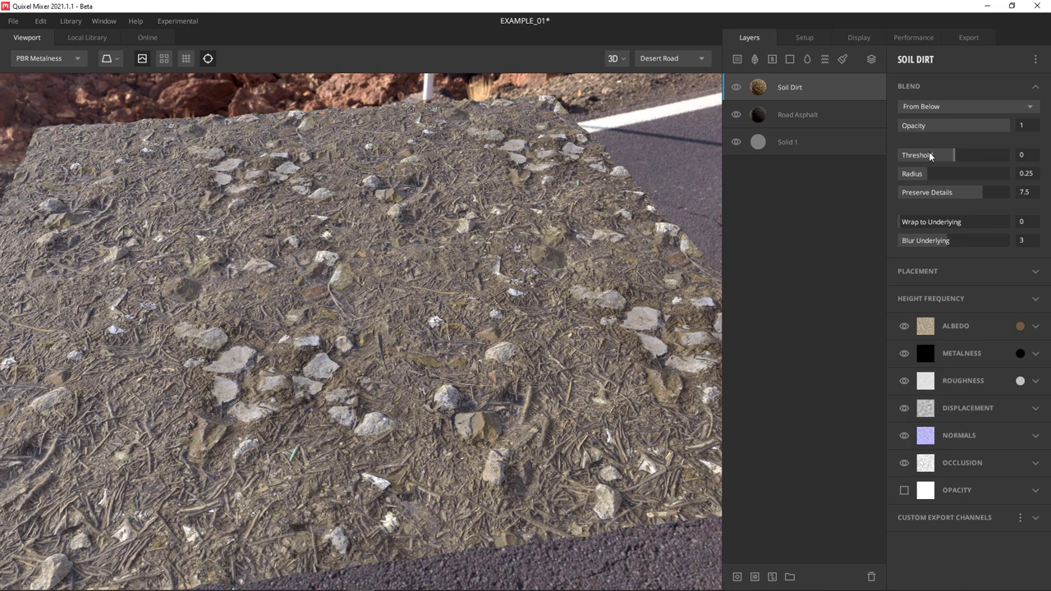
Lower the Soil Dirt threshold, undo back to -0.159, and view the soil from lower down.
left_click_drag(953, 156, 946, 156)
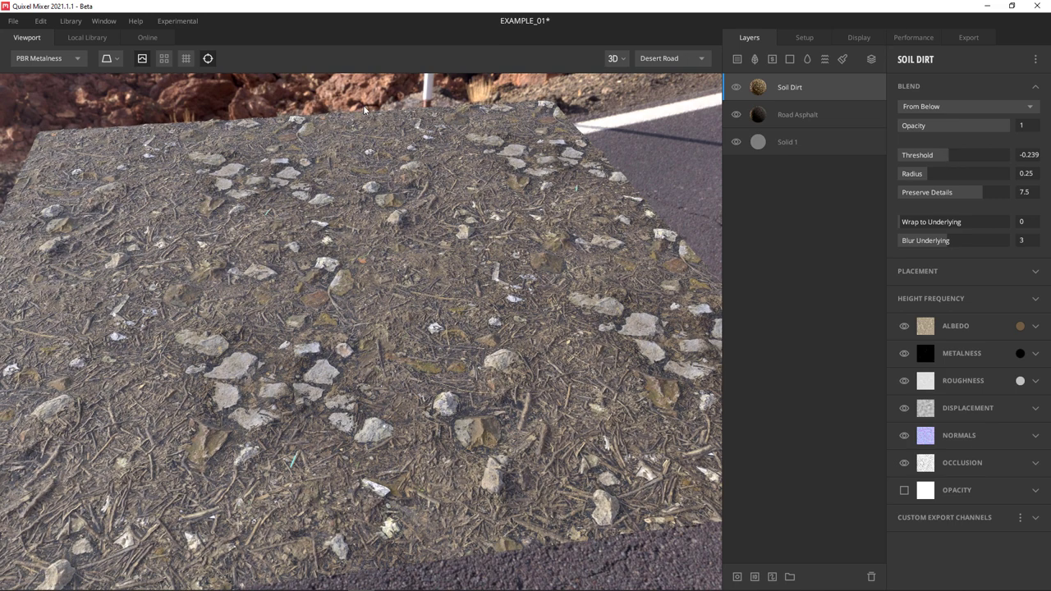
left_click(40, 21)
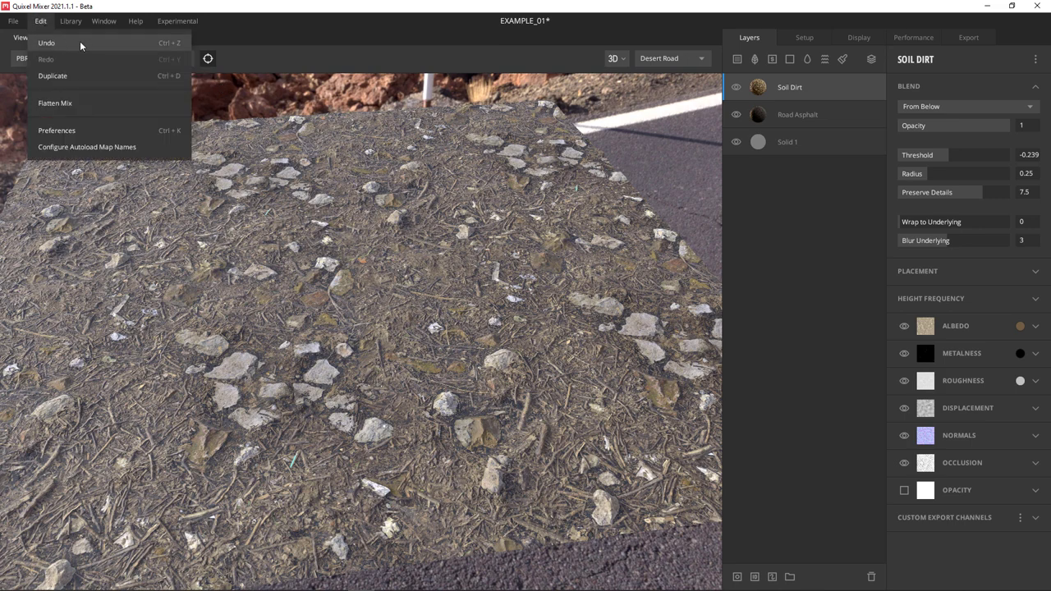
left_click(71, 42)
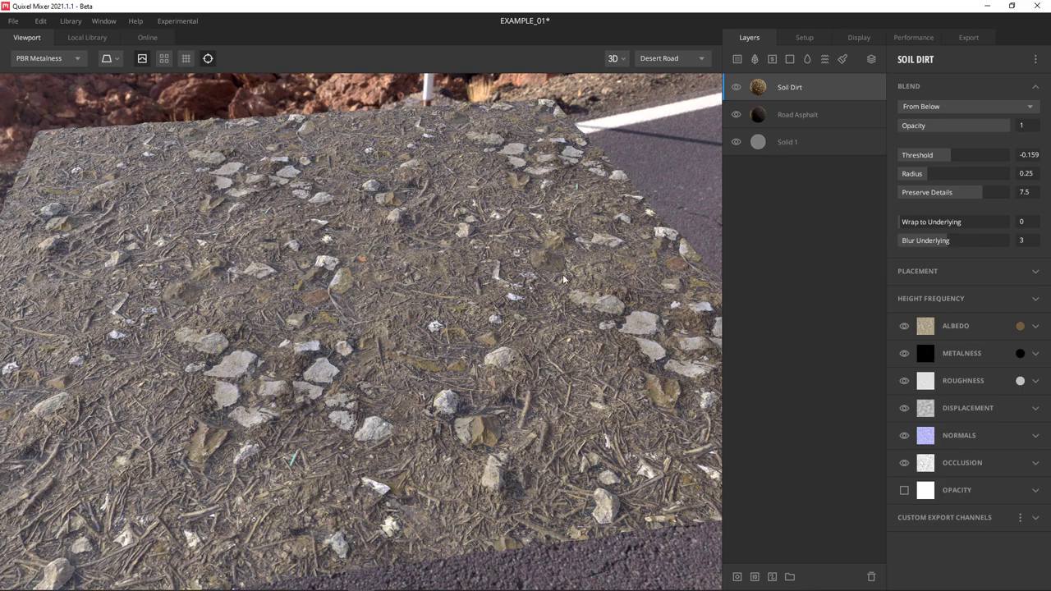
left_click_drag(298, 337, 583, 319)
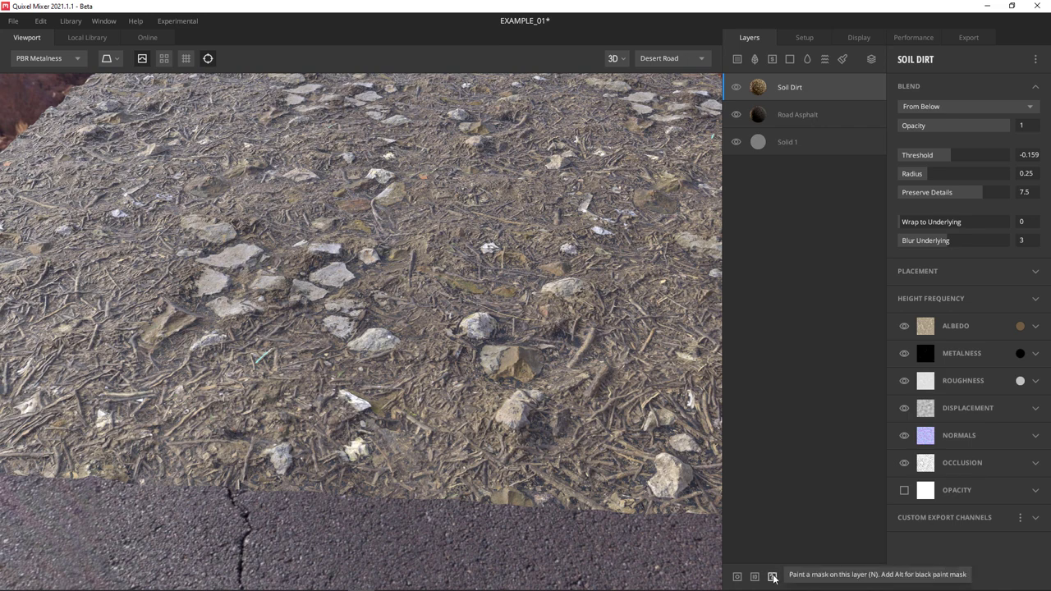
Add a paint mask to Soil Dirt and, with a softer brush, paint out a central asphalt strip.
left_click(773, 577)
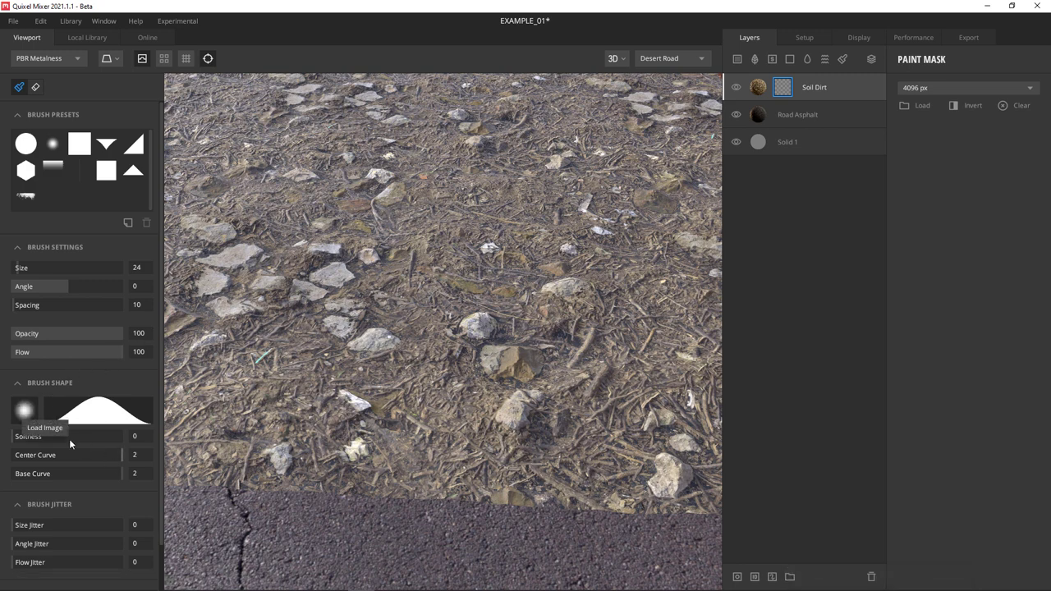
left_click_drag(47, 435, 101, 439)
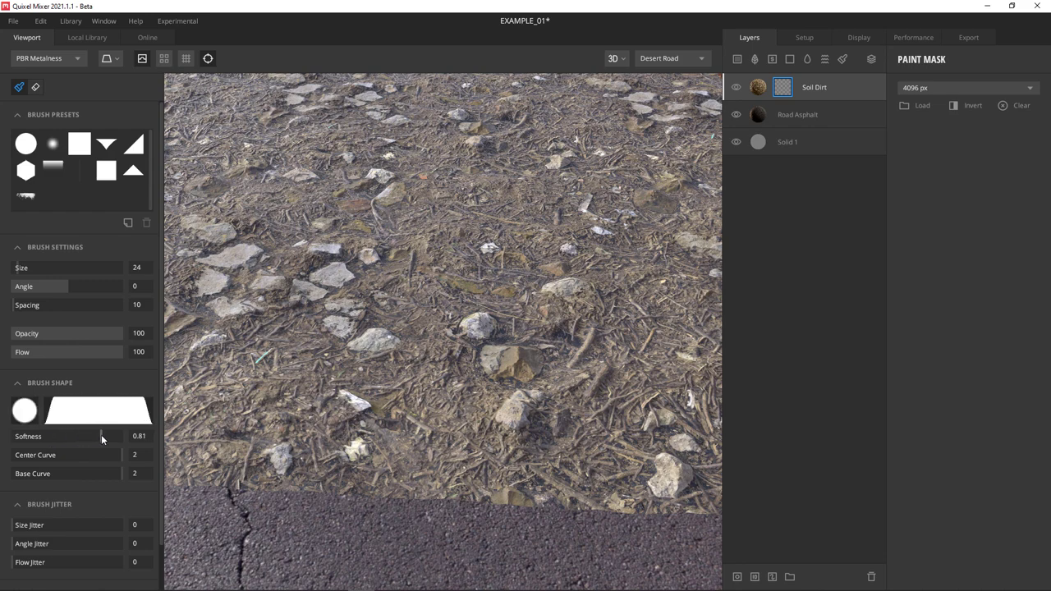
scroll(320, 315, "down", 2)
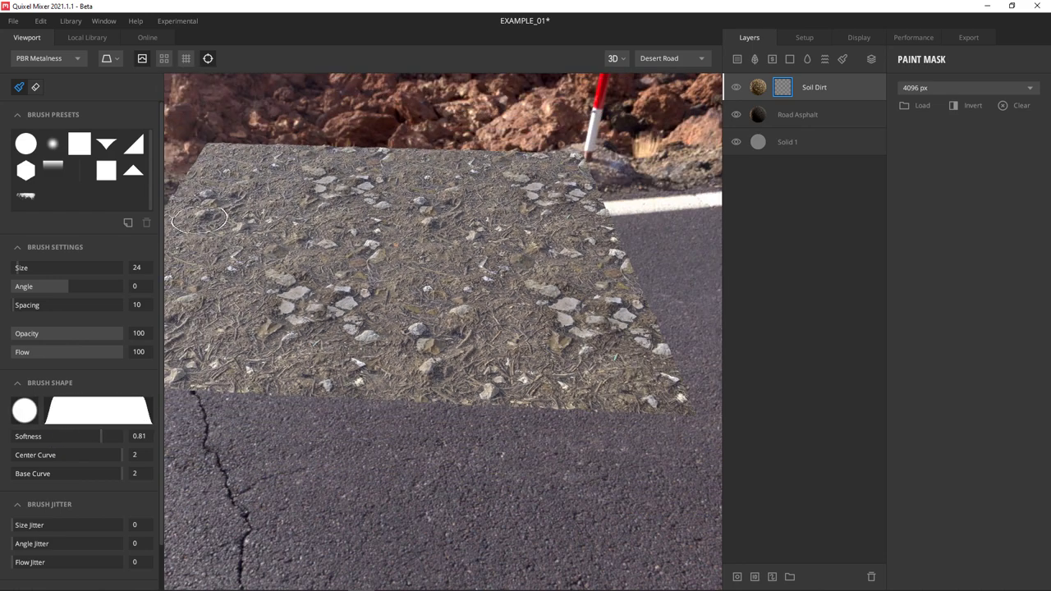
left_click_drag(374, 264, 374, 366, "alt")
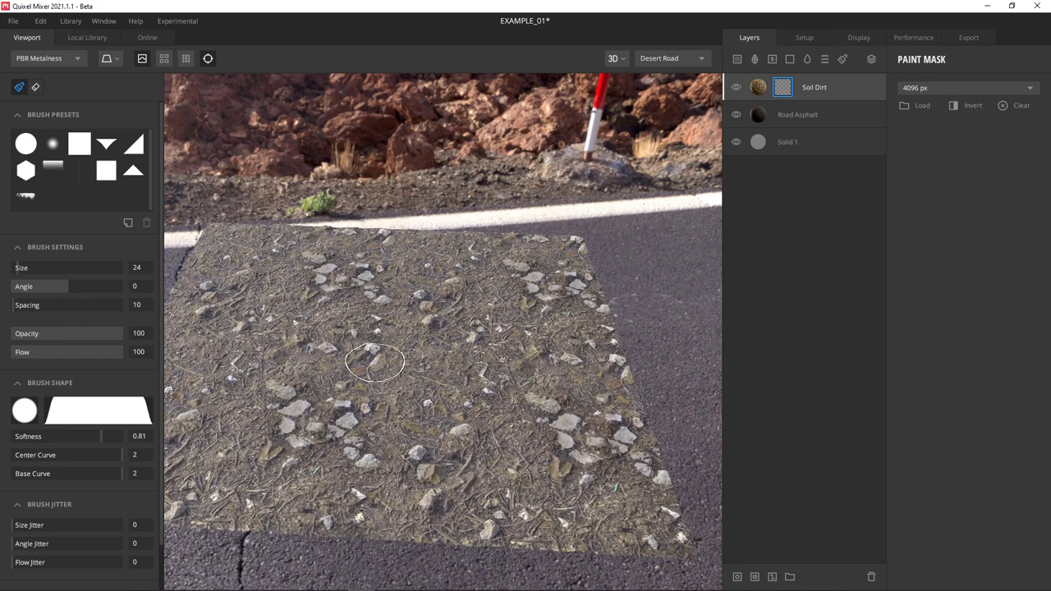
mouse_move(371, 366)
left_mouse_down()
mouse_move(359, 402)
mouse_move(372, 300)
mouse_move(339, 328)
mouse_move(397, 297)
mouse_move(429, 457)
mouse_move(337, 508)
mouse_move(321, 374)
mouse_move(326, 257)
mouse_move(410, 271)
mouse_move(424, 239)
mouse_move(319, 238)
mouse_move(379, 523)
mouse_move(470, 518)
mouse_move(453, 238)
mouse_move(487, 386)
mouse_move(496, 547)
mouse_move(493, 487)
left_mouse_up()
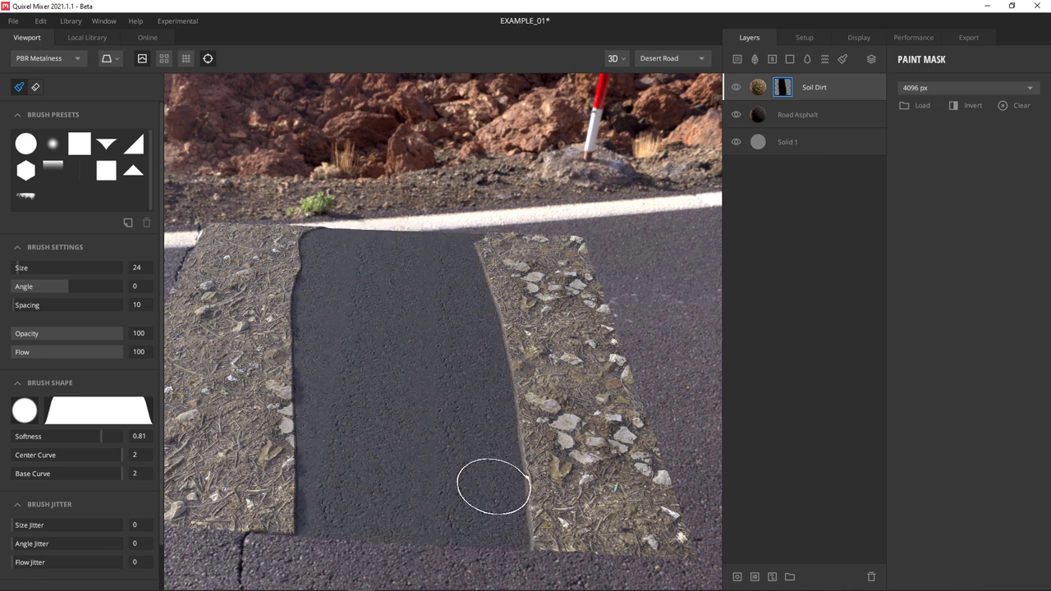
Raise brush opacity to 74 and paint asphalt along the right dirt edge.
left_click(33, 334)
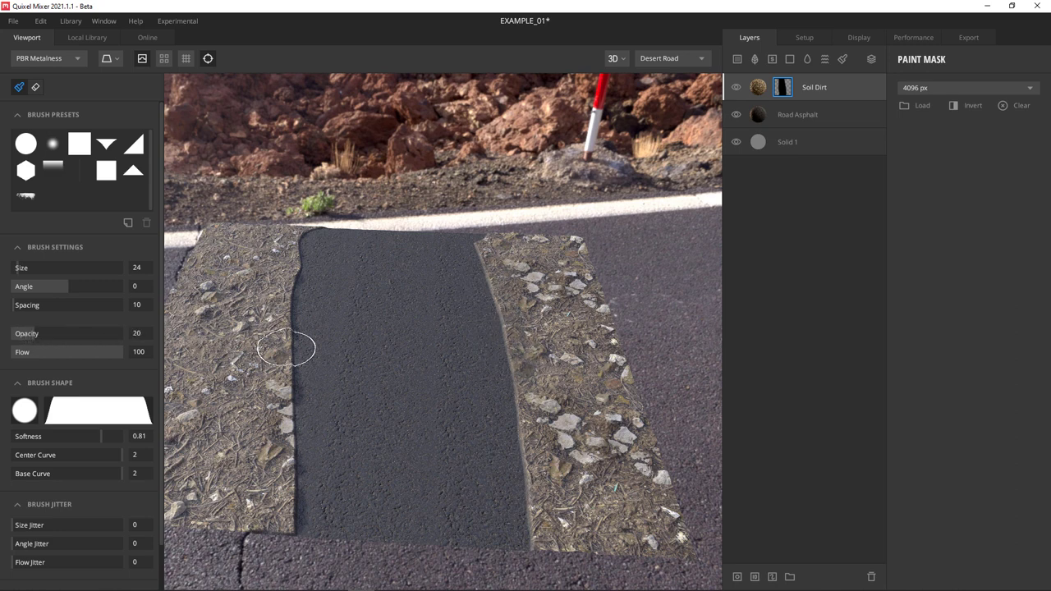
left_click(51, 336)
left_click(61, 335)
mouse_move(500, 352)
left_mouse_down()
mouse_move(488, 294)
mouse_move(500, 342)
left_mouse_up()
left_click(94, 335)
mouse_move(509, 432)
left_mouse_down()
mouse_move(483, 250)
mouse_move(520, 328)
mouse_move(534, 537)
mouse_move(534, 364)
mouse_move(558, 533)
mouse_move(510, 308)
mouse_move(532, 333)
mouse_move(478, 253)
mouse_move(537, 325)
mouse_move(536, 315)
mouse_move(577, 561)
mouse_move(566, 525)
left_mouse_up()
mouse_move(566, 526)
left_mouse_down("alt")
mouse_move(519, 391)
mouse_move(539, 441)
mouse_move(532, 418)
mouse_move(424, 406)
mouse_move(514, 431)
left_mouse_up("alt")
Paint asphalt over the left verge's edges, raising brush softness to 0.99.
mouse_move(345, 263)
left_mouse_down()
mouse_move(364, 352)
mouse_move(324, 304)
mouse_move(310, 163)
mouse_move(376, 528)
left_mouse_up()
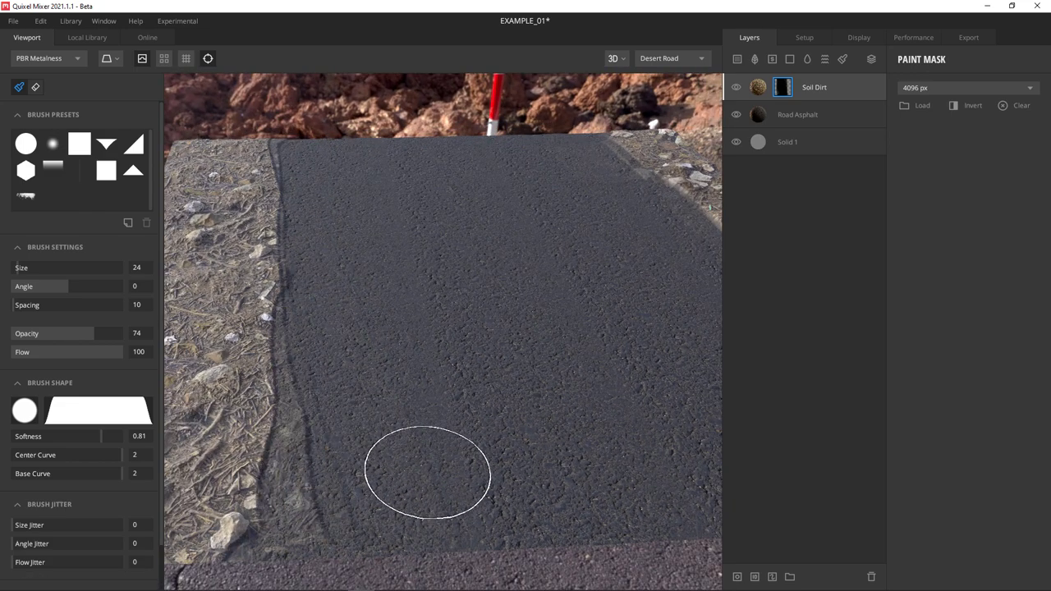
left_click_drag(425, 368, 423, 358, "alt")
scroll(423, 357, "down", 3)
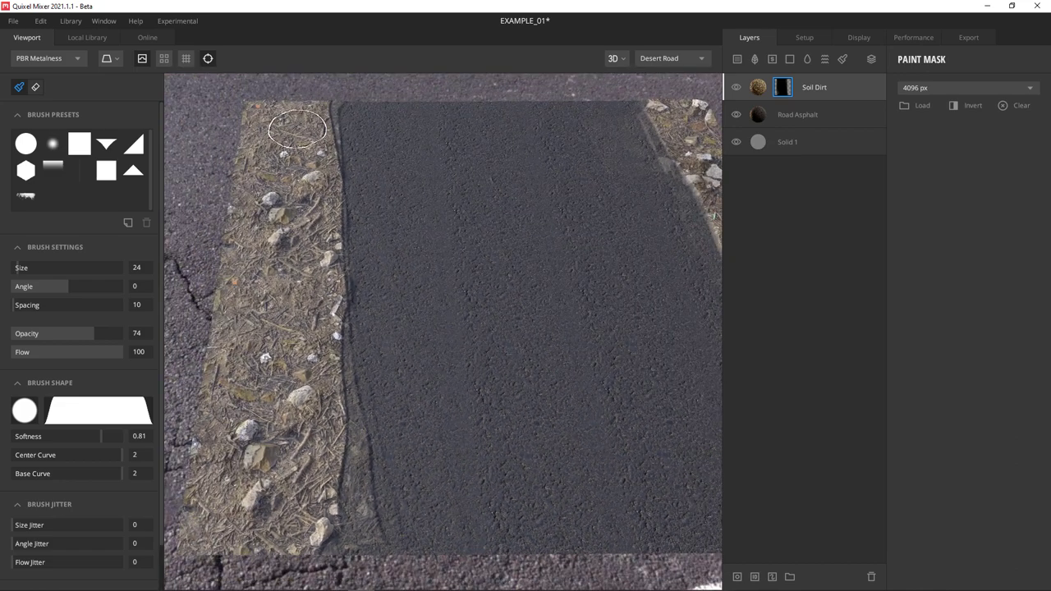
mouse_move(344, 279)
left_mouse_down()
mouse_move(351, 172)
mouse_move(364, 422)
mouse_move(359, 528)
mouse_move(345, 534)
mouse_move(355, 404)
mouse_move(340, 113)
mouse_move(325, 110)
left_mouse_up()
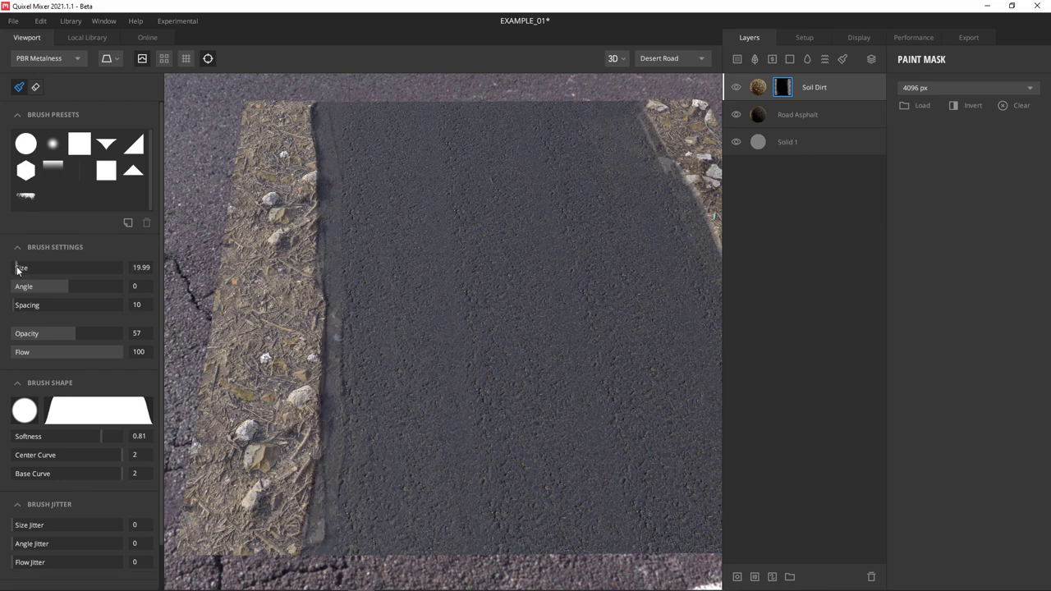
mouse_move(336, 172)
left_mouse_down()
mouse_move(350, 305)
mouse_move(345, 427)
left_mouse_up()
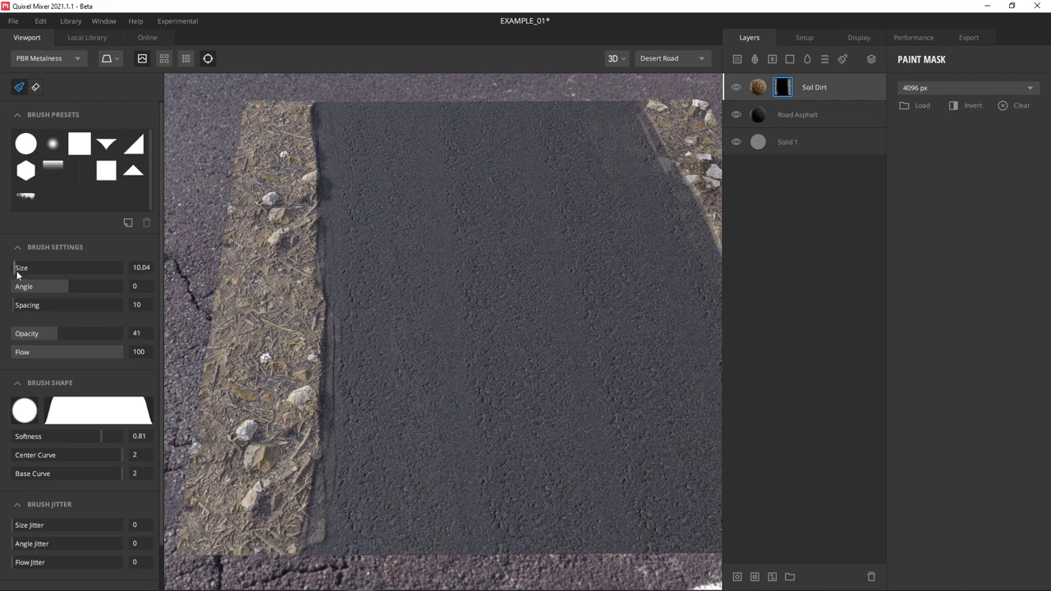
mouse_move(338, 383)
left_mouse_down()
mouse_move(329, 524)
mouse_move(365, 465)
left_mouse_up()
left_click_drag(100, 435, 131, 447)
mouse_move(334, 447)
left_mouse_down()
mouse_move(327, 551)
mouse_move(338, 302)
mouse_move(315, 115)
mouse_move(329, 418)
mouse_move(316, 548)
left_mouse_up()
Paint a translucent asphalt band over the verge edge with a larger opacity-48 brush, then shrink it to 12.5.
left_click_drag(645, 137, 677, 205)
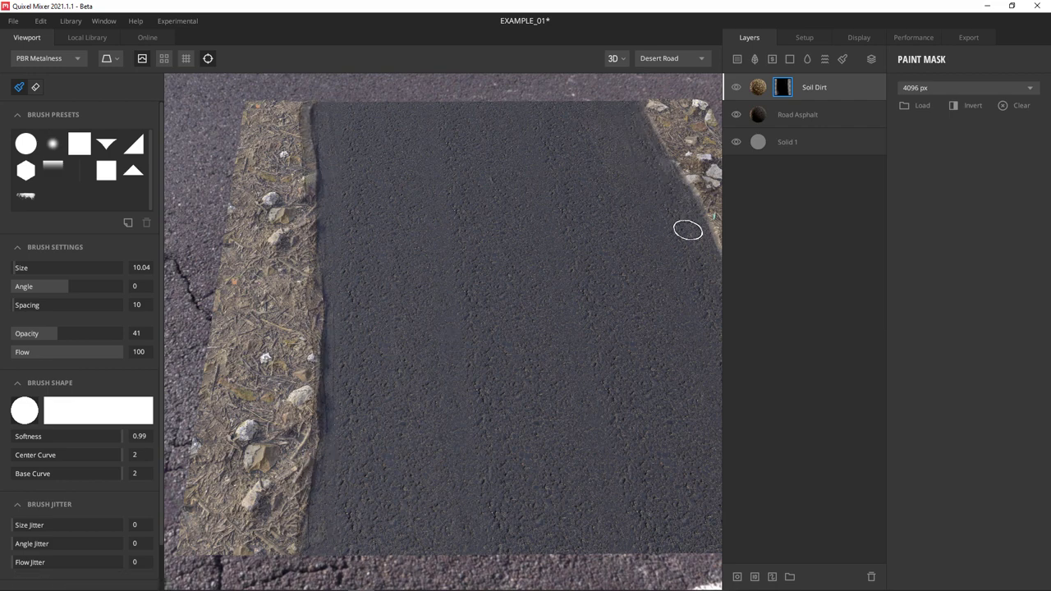
left_click(62, 333)
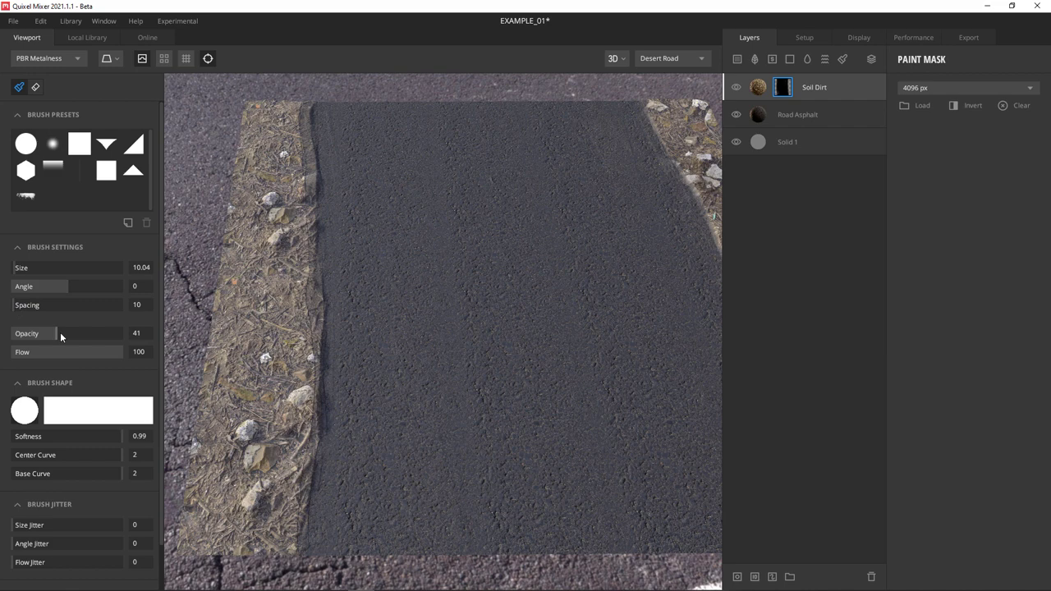
left_click(25, 275)
left_click(21, 268)
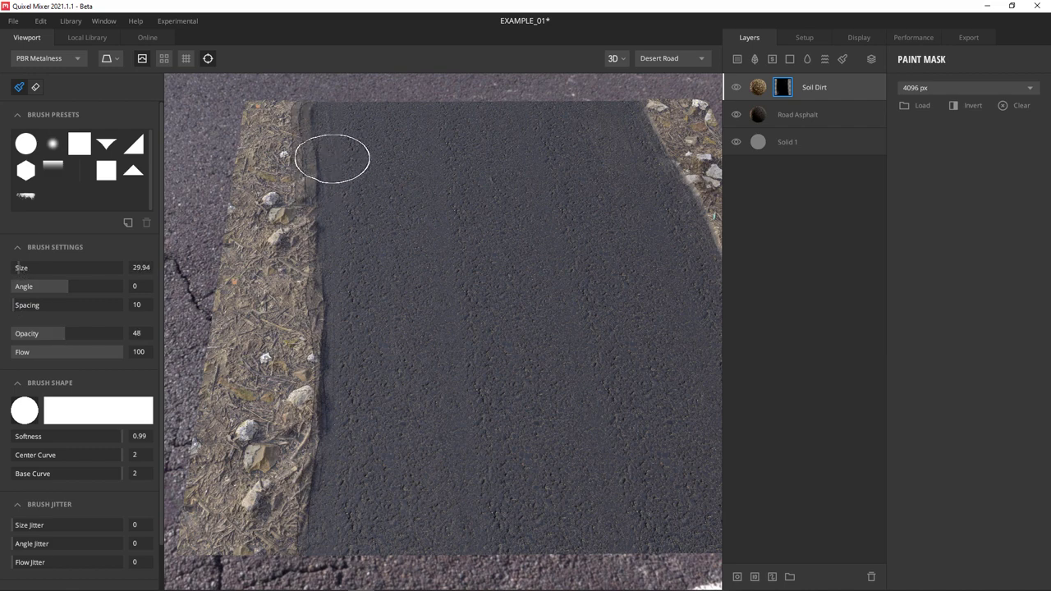
mouse_move(327, 142)
left_mouse_down()
mouse_move(330, 445)
mouse_move(334, 373)
mouse_move(315, 385)
mouse_move(317, 288)
mouse_move(311, 431)
left_mouse_up()
left_click(18, 268)
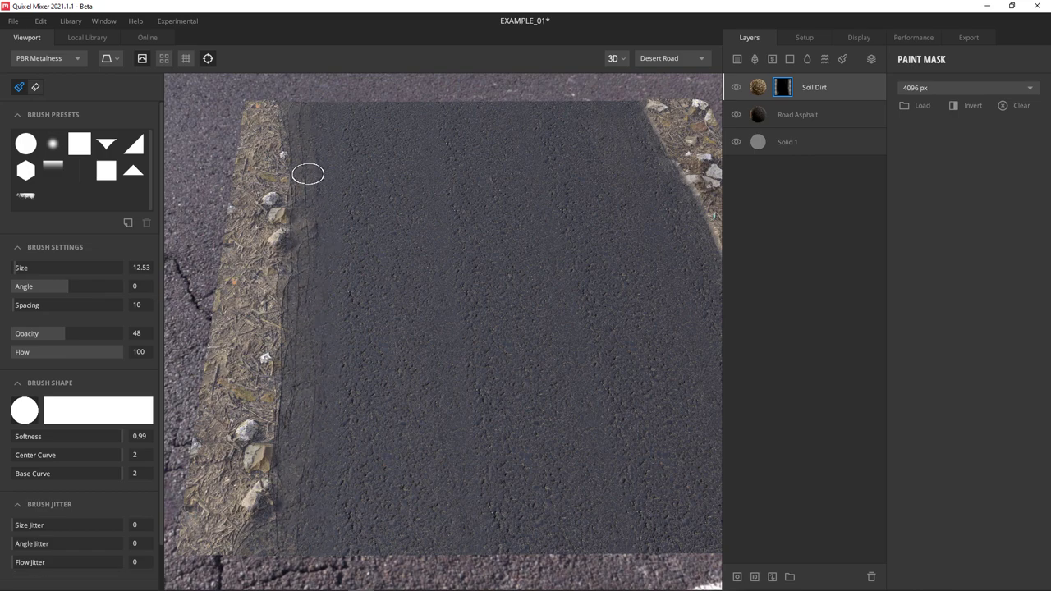
Orbit the view to inspect both verges and face the road slab squarely.
mouse_move(371, 455)
left_mouse_down("alt")
mouse_move(462, 396)
mouse_move(418, 370)
left_mouse_up("alt")
scroll(434, 394, "up", 3)
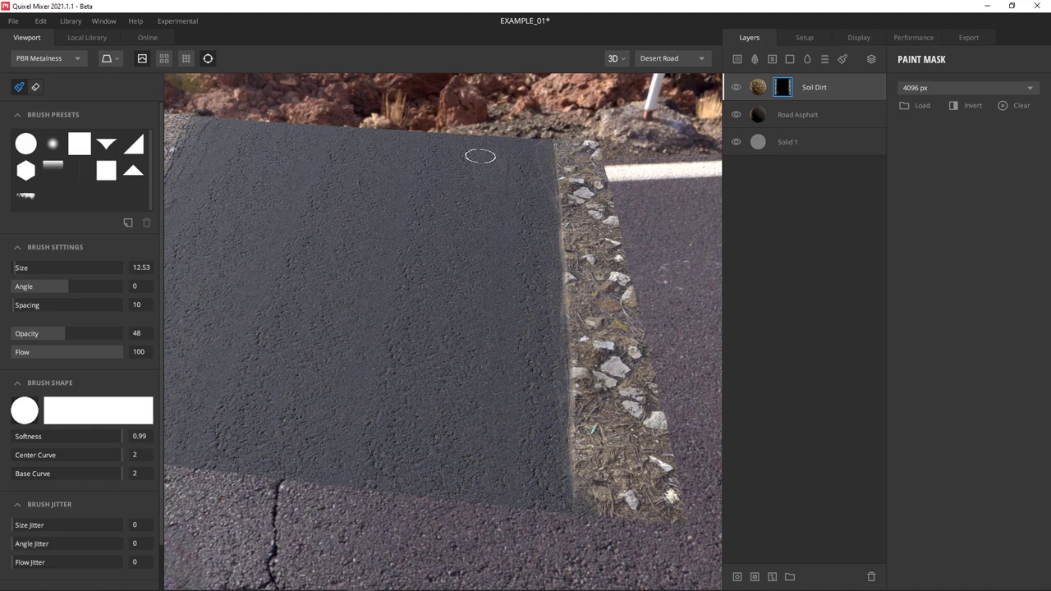
mouse_move(500, 276)
left_mouse_down("alt")
mouse_move(476, 291)
mouse_move(443, 257)
mouse_move(499, 288)
mouse_move(502, 308)
left_mouse_up("alt")
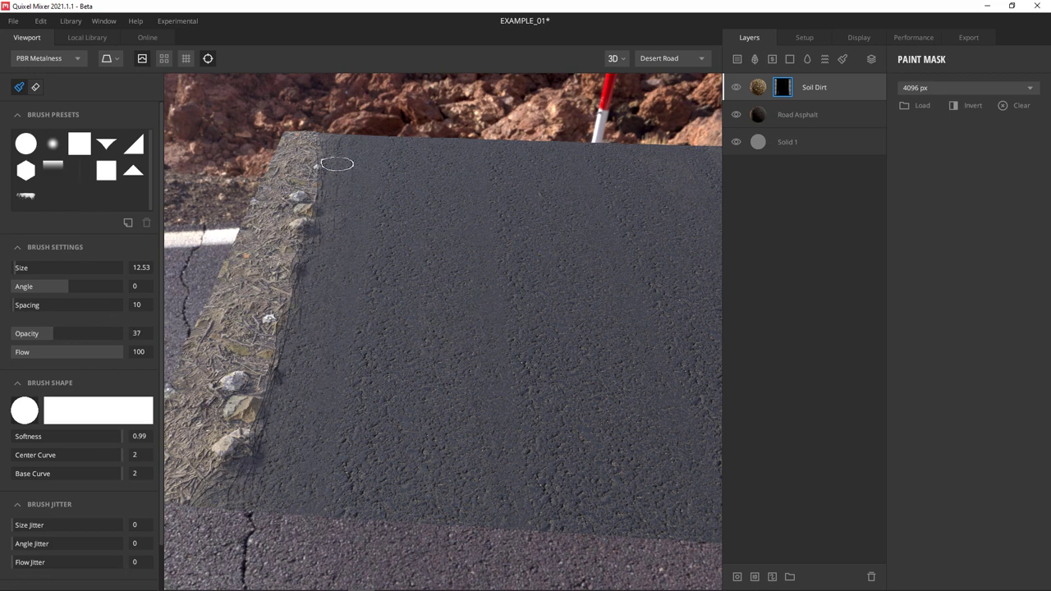
mouse_move(311, 385)
left_mouse_down("alt")
mouse_move(354, 340)
mouse_move(409, 334)
mouse_move(361, 358)
mouse_move(394, 371)
mouse_move(495, 272)
left_mouse_up("alt")
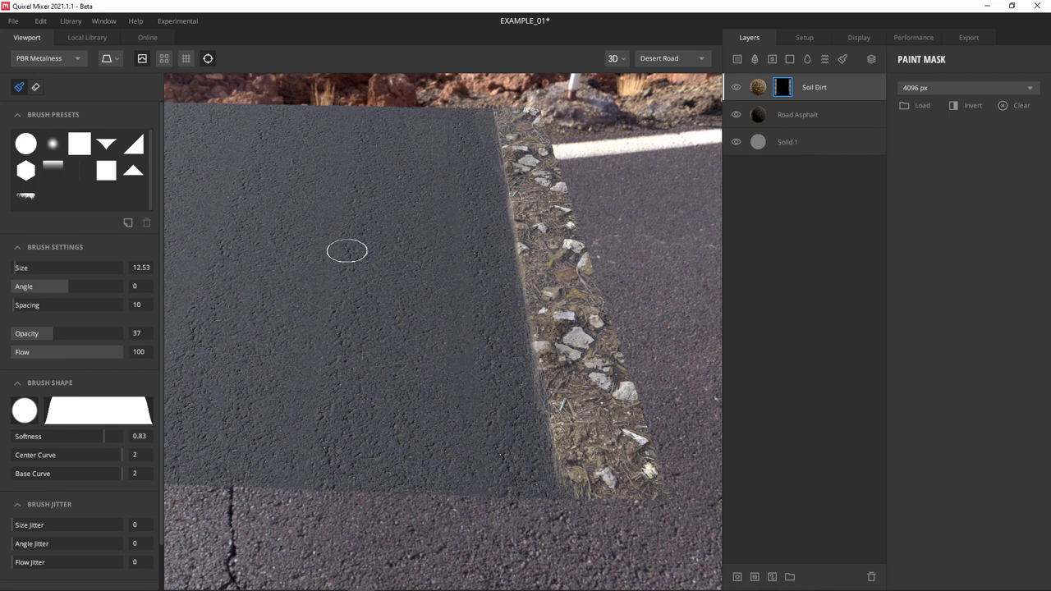
Add Fresh Asphalt from the Asphalt library category and move it below Soil Dirt.
left_click(736, 60)
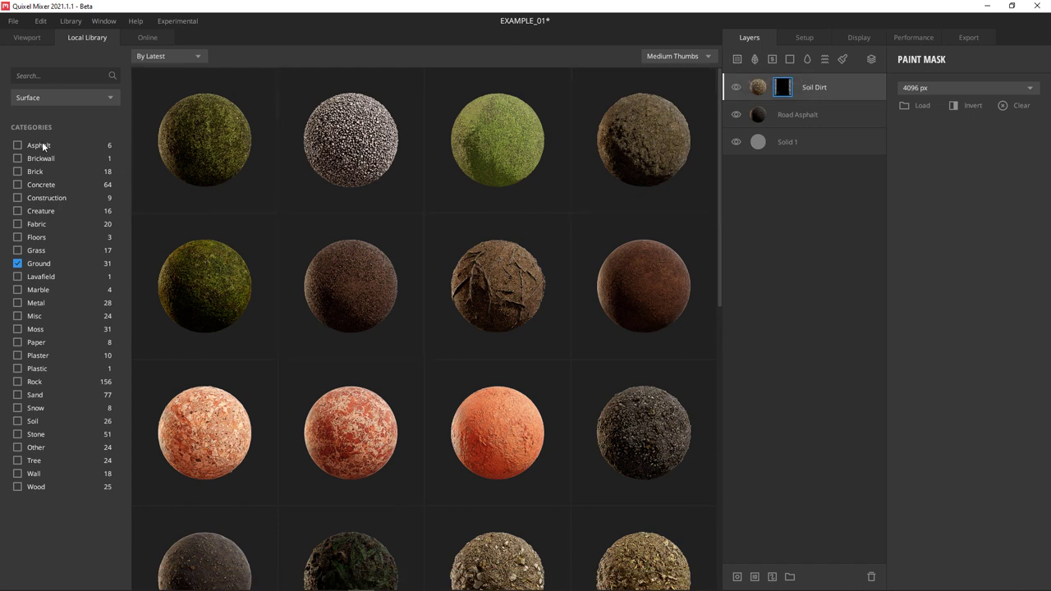
left_click(18, 263)
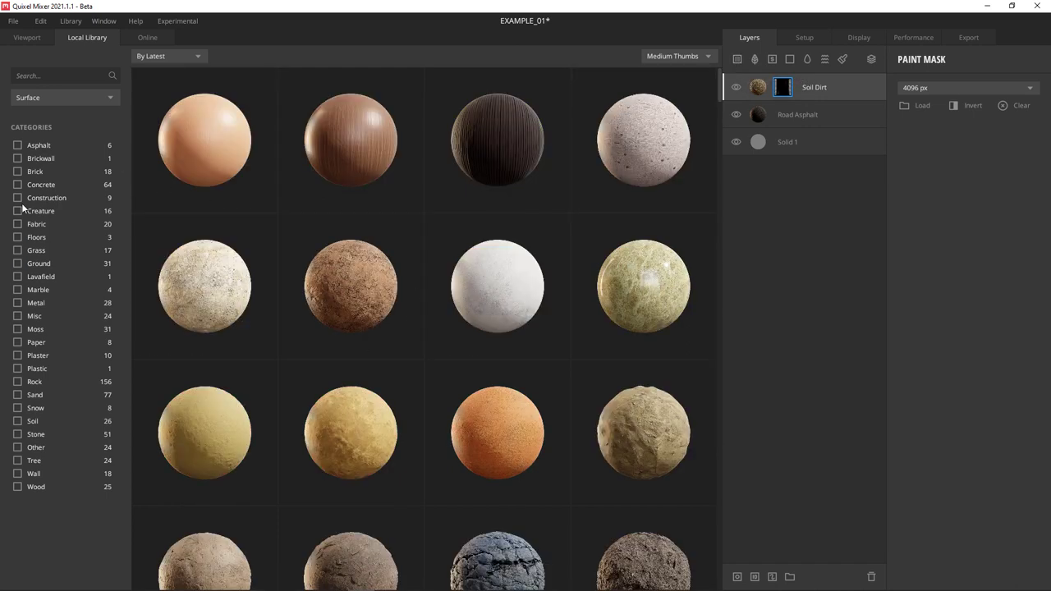
left_click(18, 146)
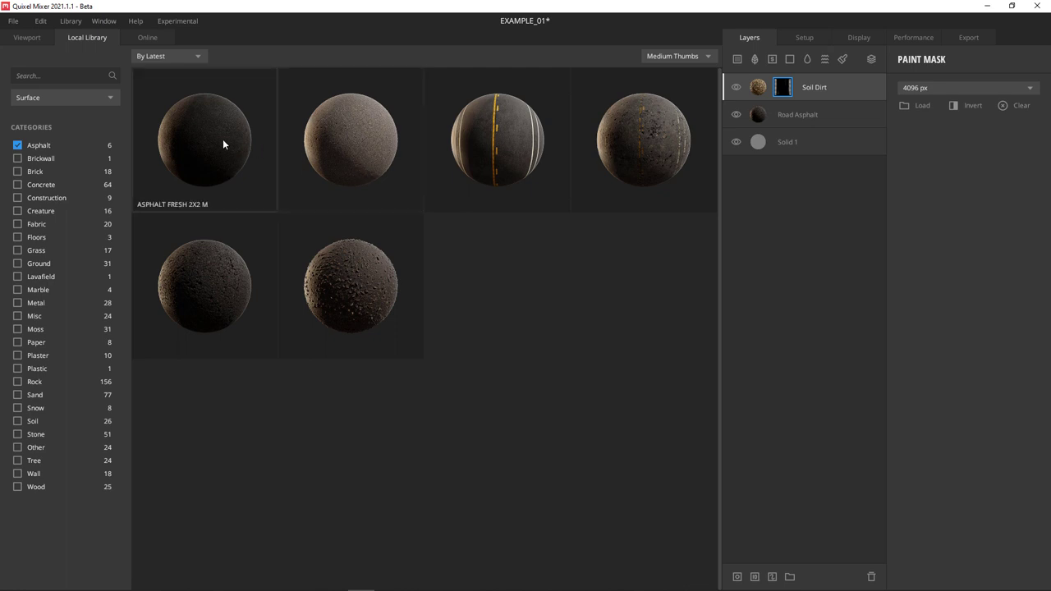
double_click(328, 264)
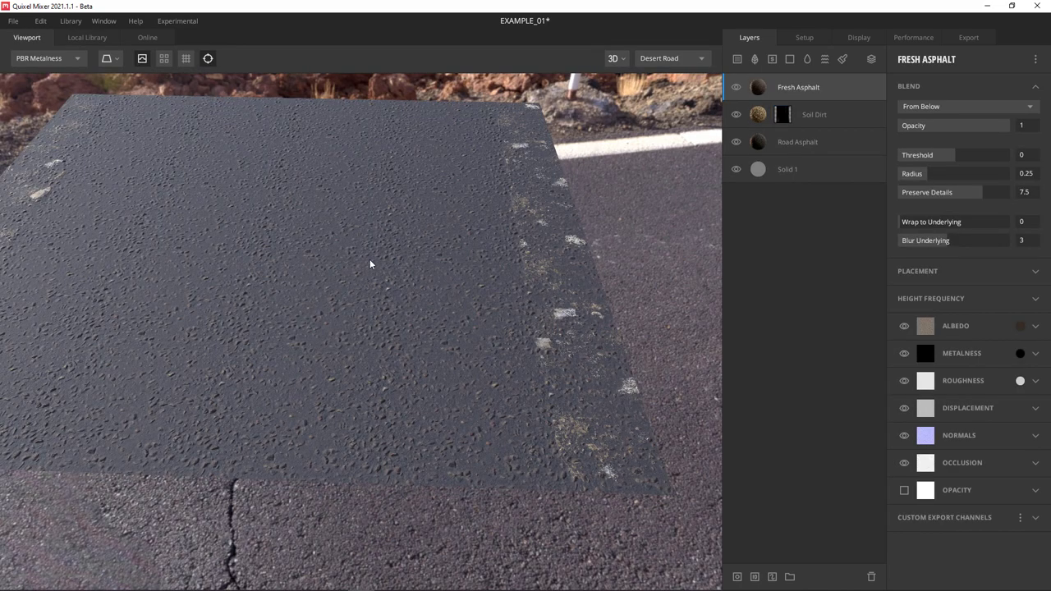
left_click_drag(799, 88, 802, 121)
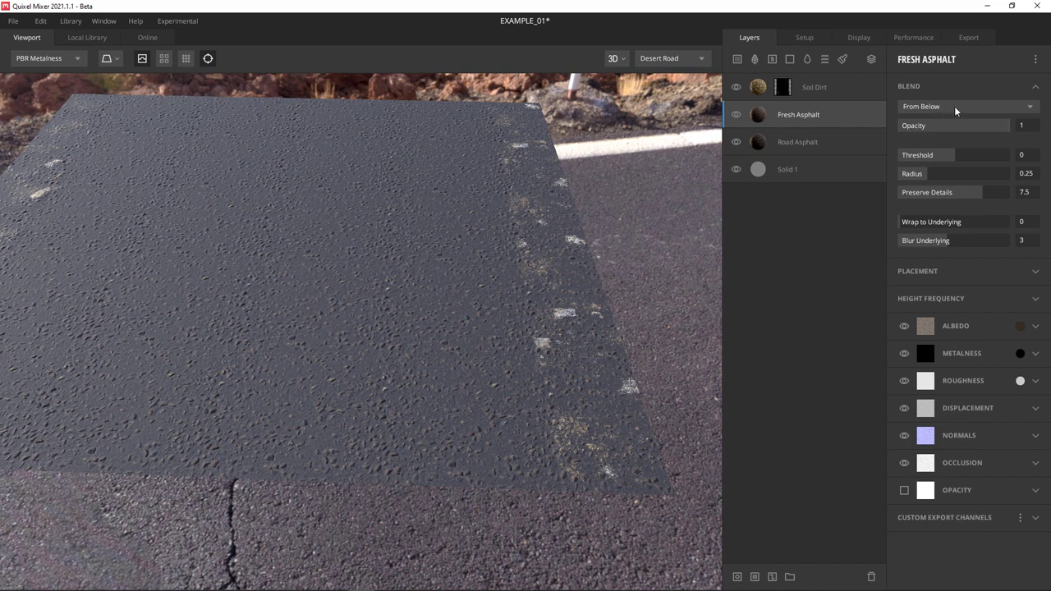
Set Fresh Asphalt to blend From Above at threshold 0.02, with slightly lower opacity.
mouse_move(1008, 126)
left_mouse_down()
mouse_move(986, 126)
mouse_move(1013, 124)
left_mouse_up()
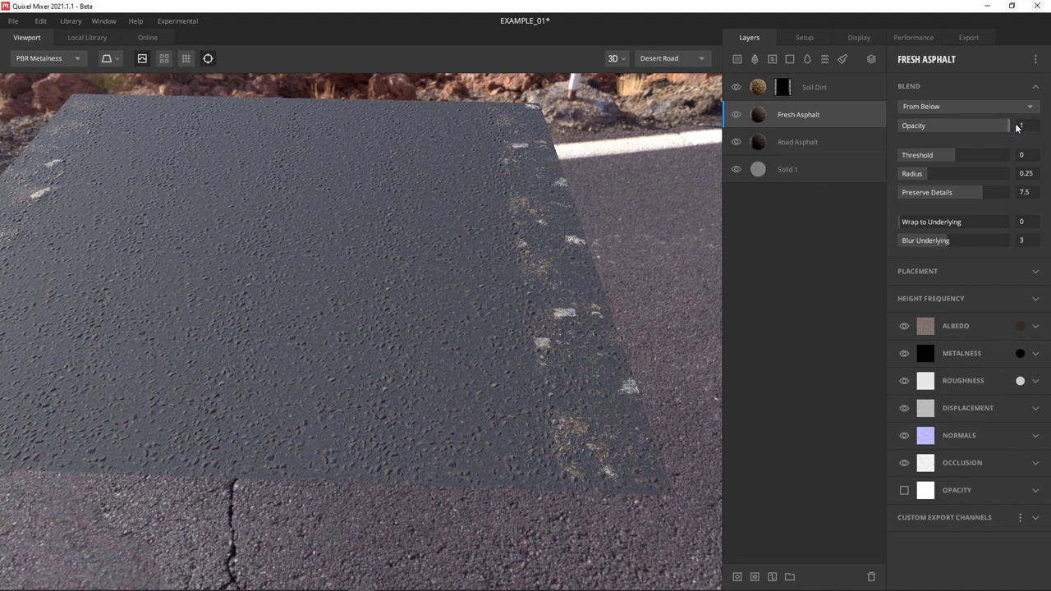
left_click(950, 106)
left_click(950, 137)
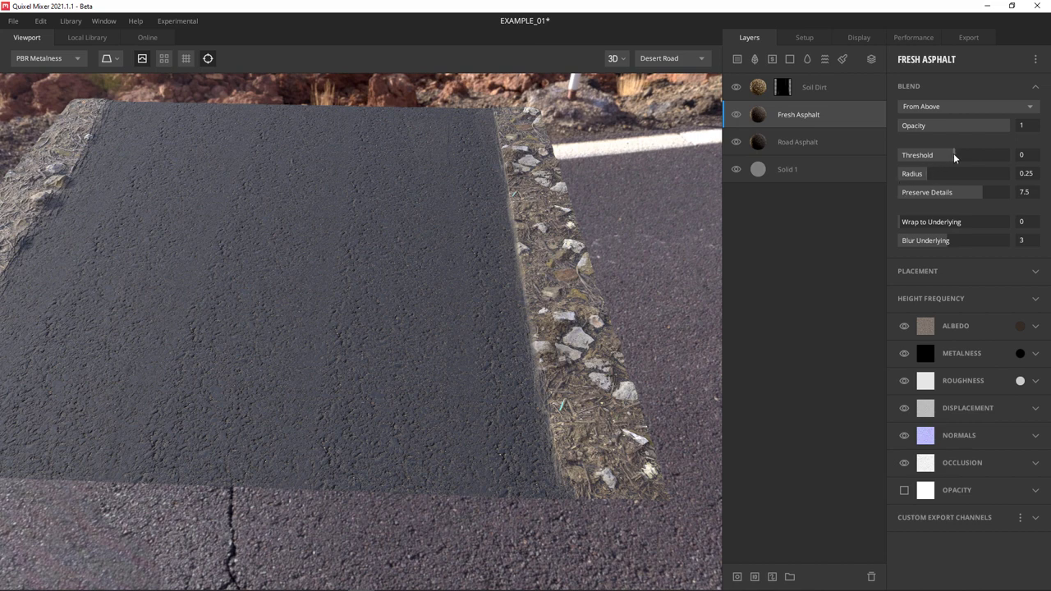
mouse_move(954, 153)
left_mouse_down()
mouse_move(915, 154)
mouse_move(988, 152)
mouse_move(954, 153)
left_mouse_up()
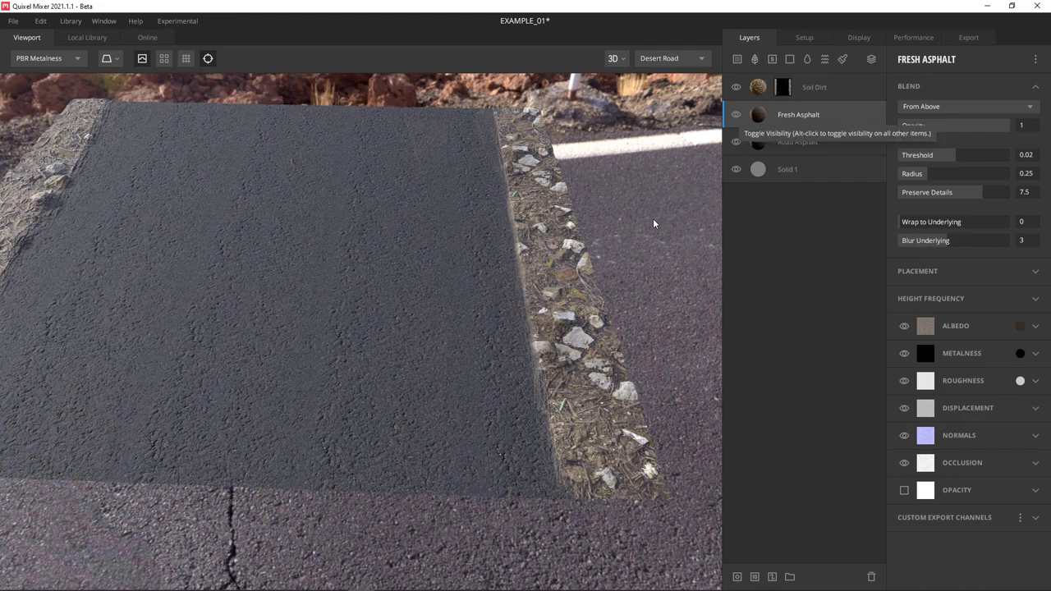
left_click_drag(455, 303, 358, 295)
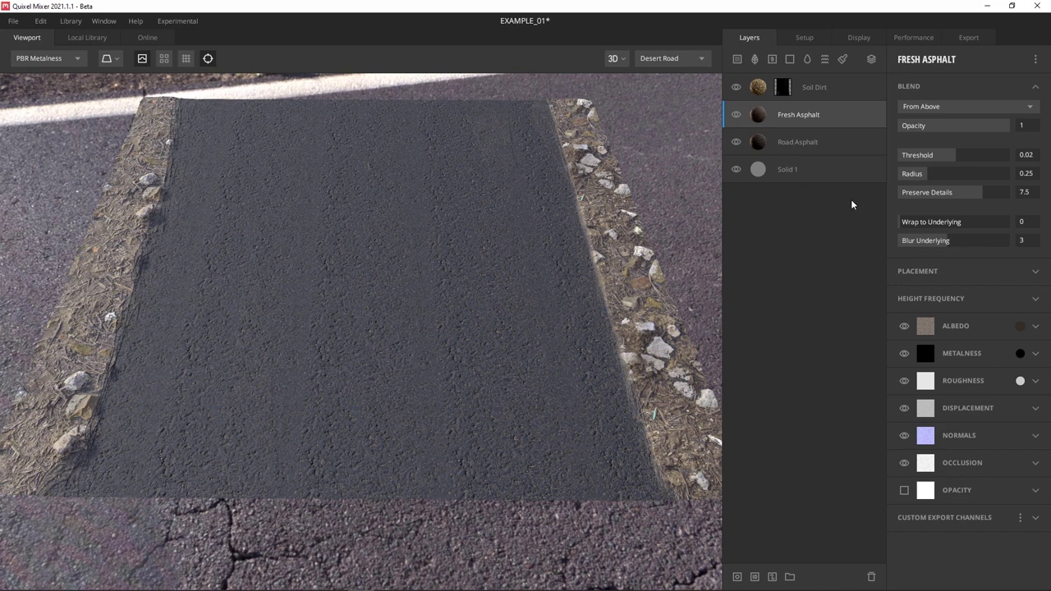
Add the Painted Line Rough Asphalt decal from the Painted Street Lines atlases as a layer.
left_click(772, 64)
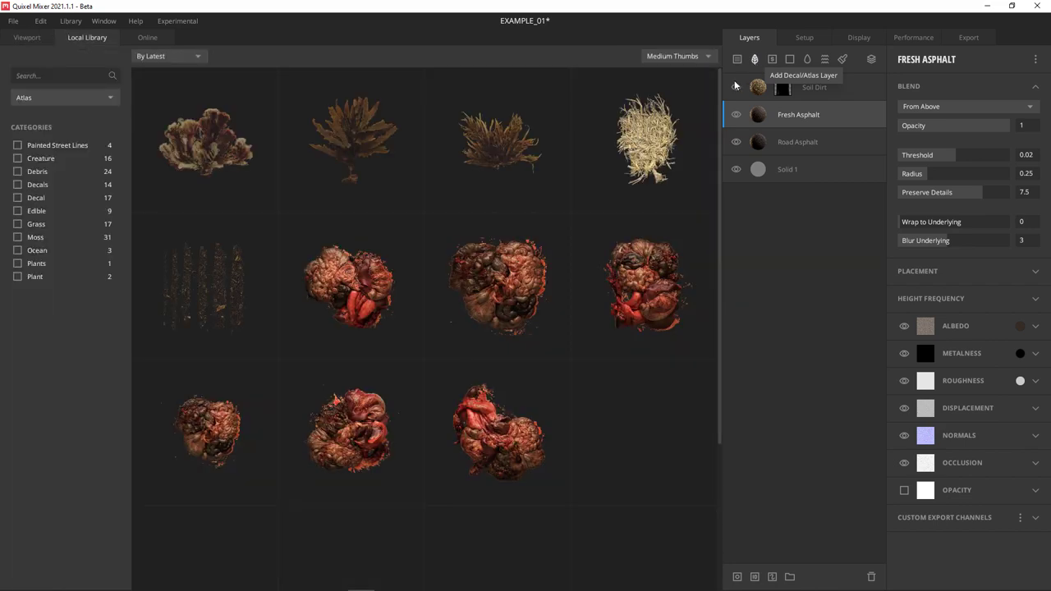
left_click(18, 146)
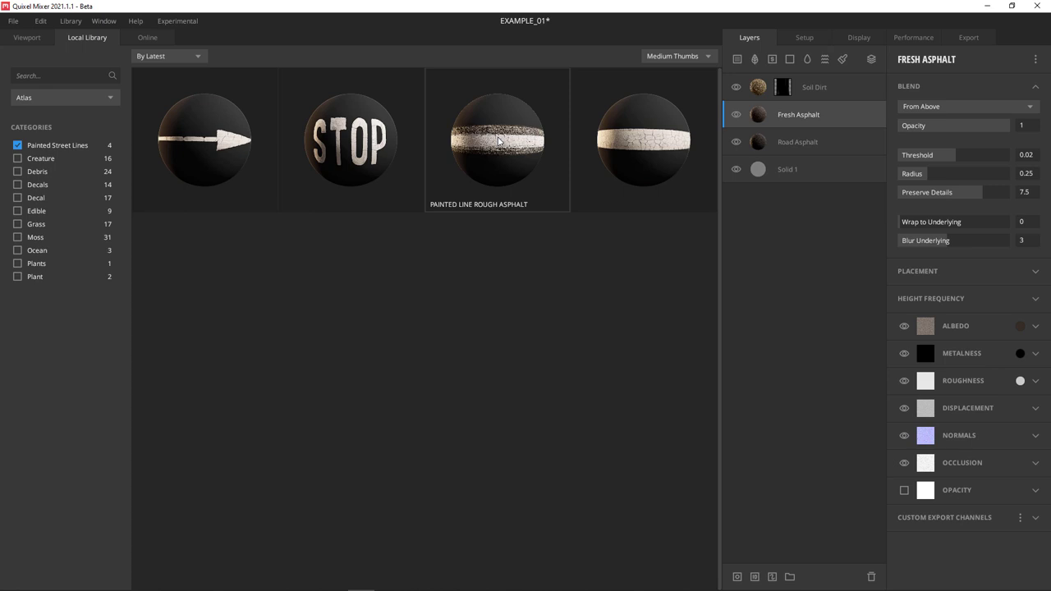
left_click(622, 143)
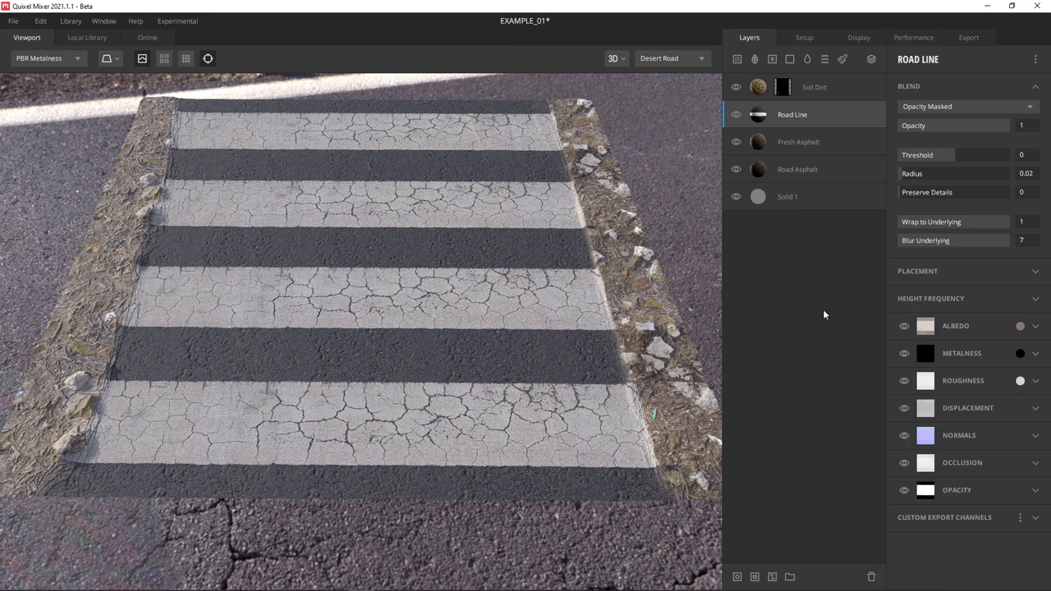
Set the Road Line placement to 1 Y repetition and 90° rotation.
left_click(1034, 273)
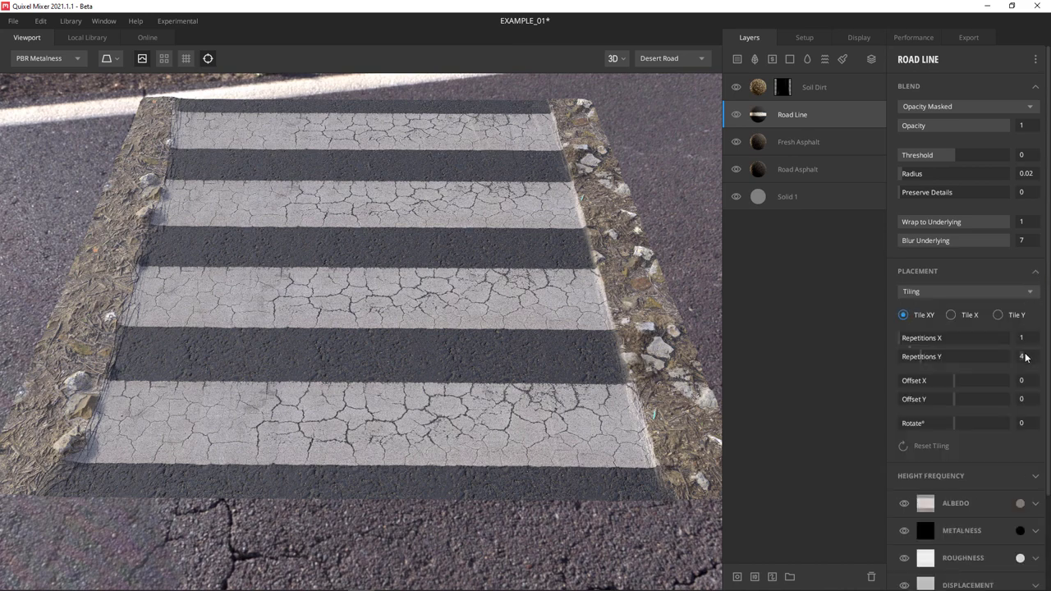
type("1")
key("Return")
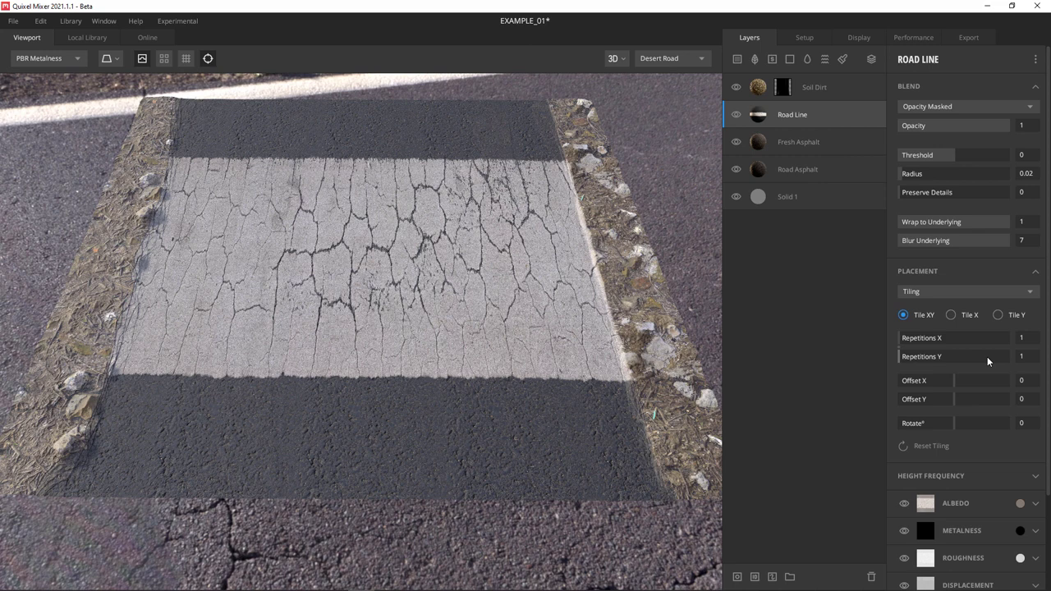
left_click(1027, 428)
type("90")
key("Return")
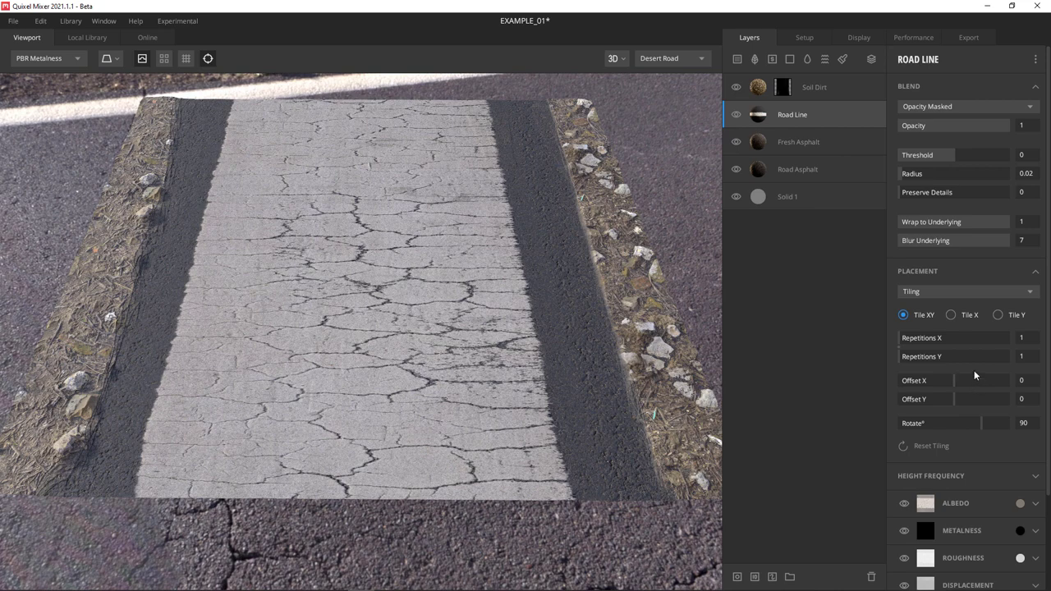
scroll(979, 372, "down", 1)
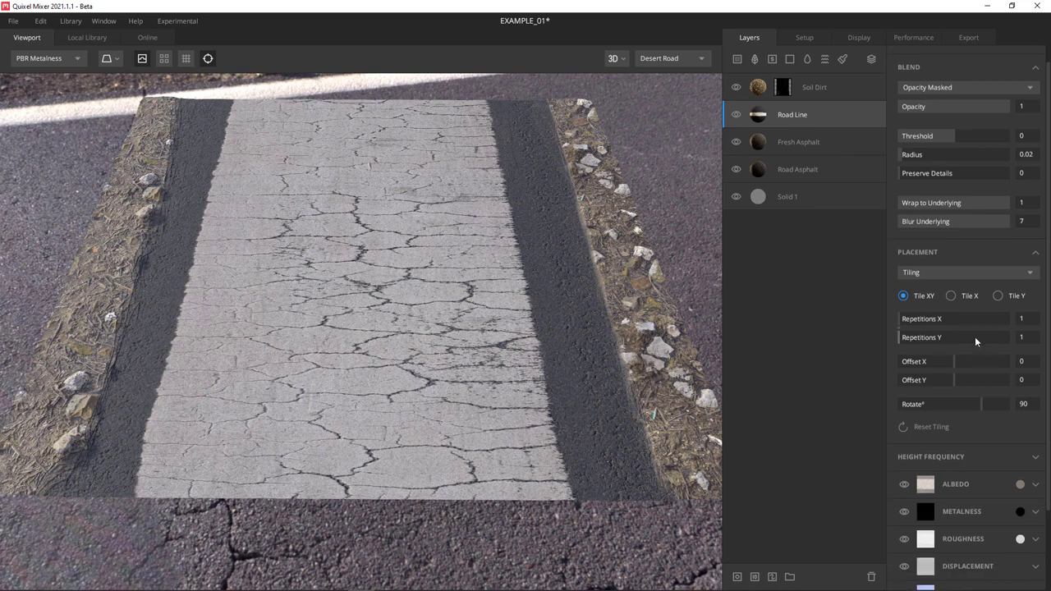
Switch Road Line placement to Freeform, rotate it 90°, and shrink its scale.
left_click(1031, 273)
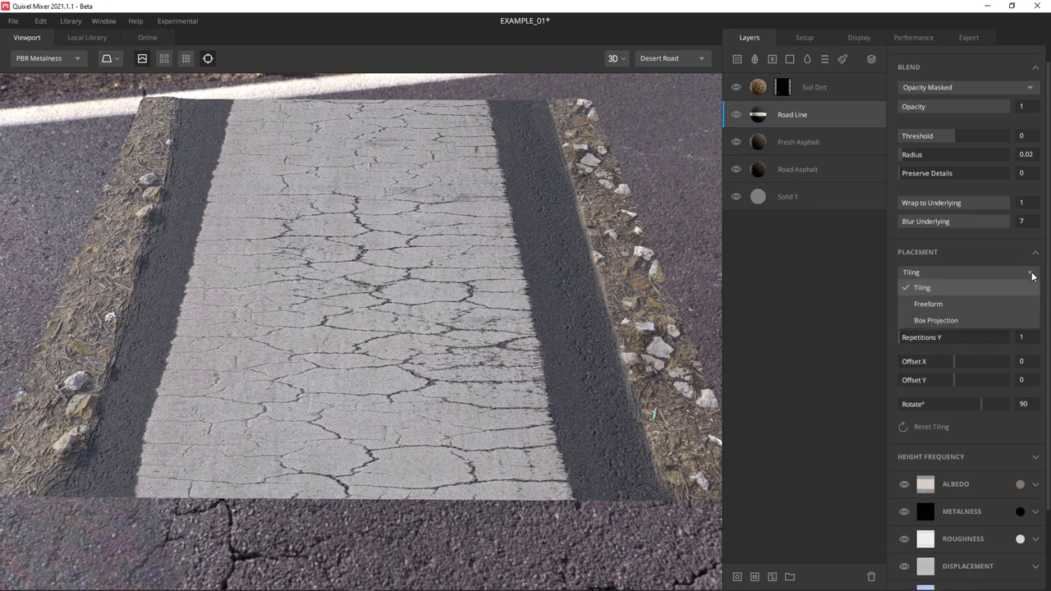
left_click(955, 304)
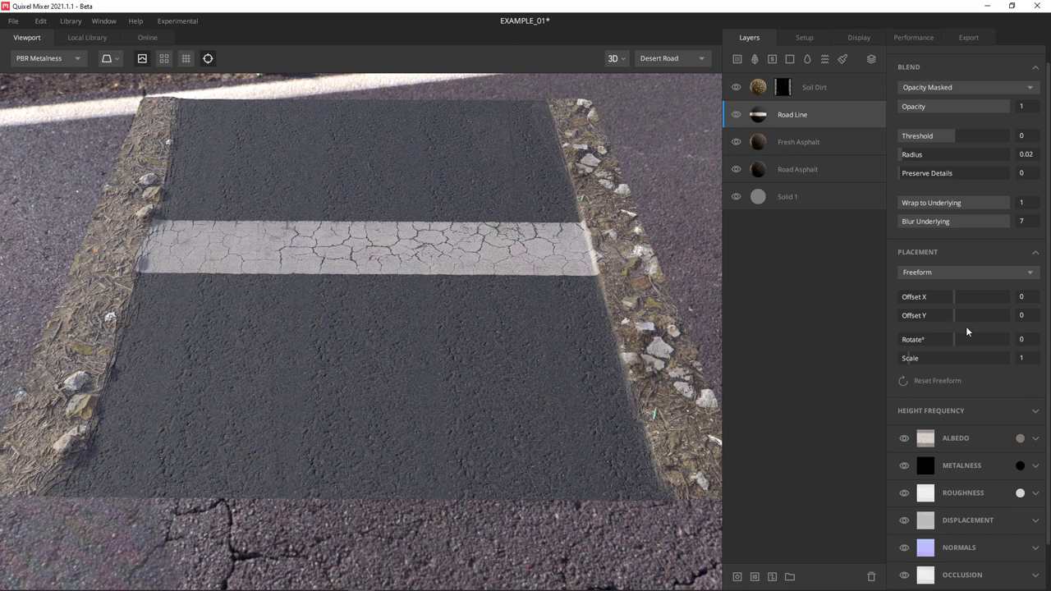
left_click(1022, 339)
type("90")
key("Return")
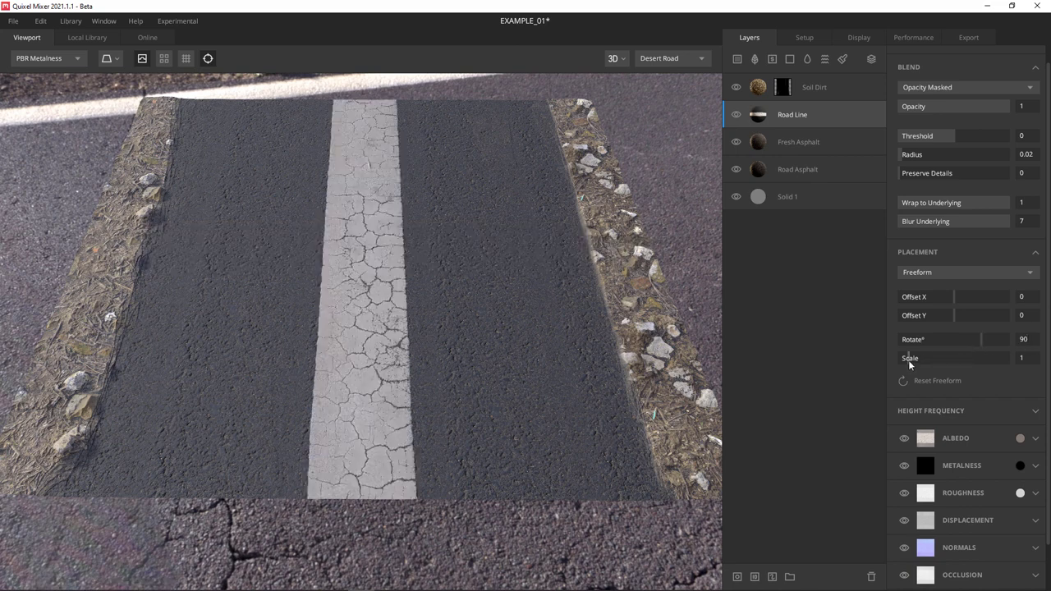
left_click_drag(908, 361, 902, 359)
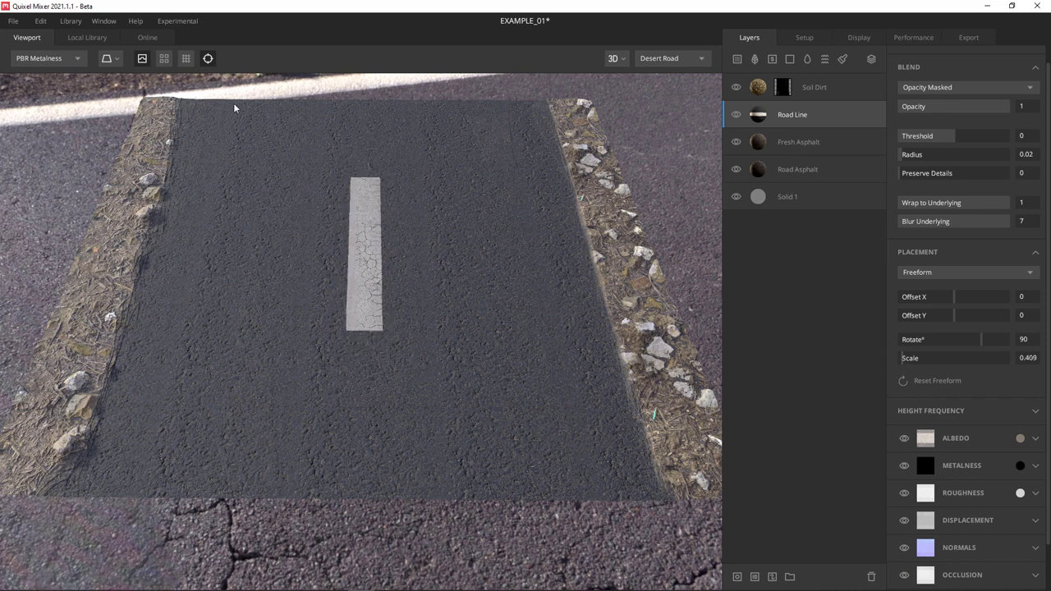
Reduce the Road Line scale to about 0.212 and preview a single untiled road patch.
left_click_drag(350, 217, 242, 190)
left_click(164, 59)
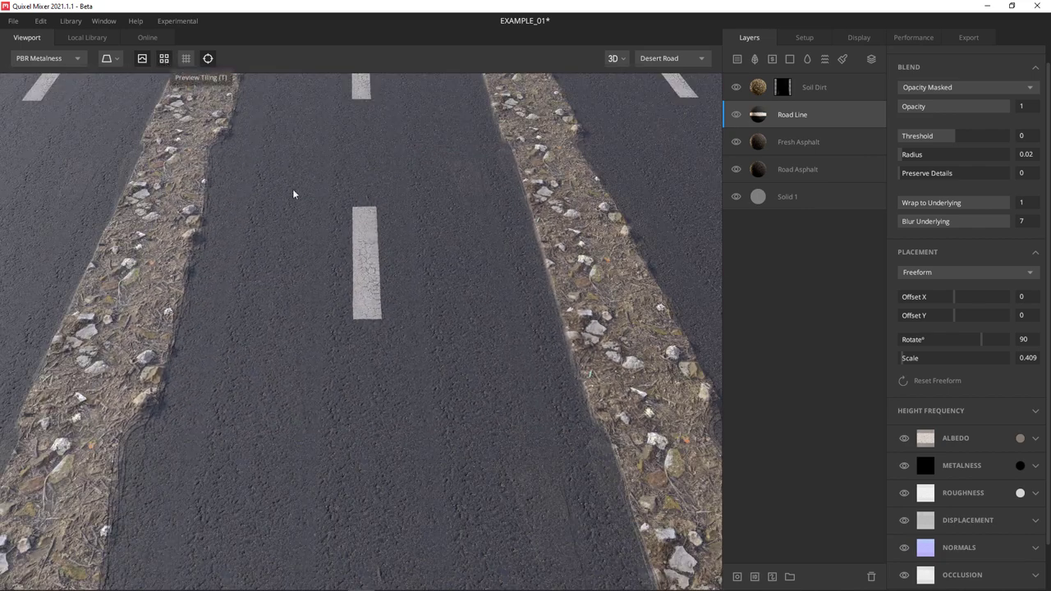
left_click_drag(329, 216, 401, 287)
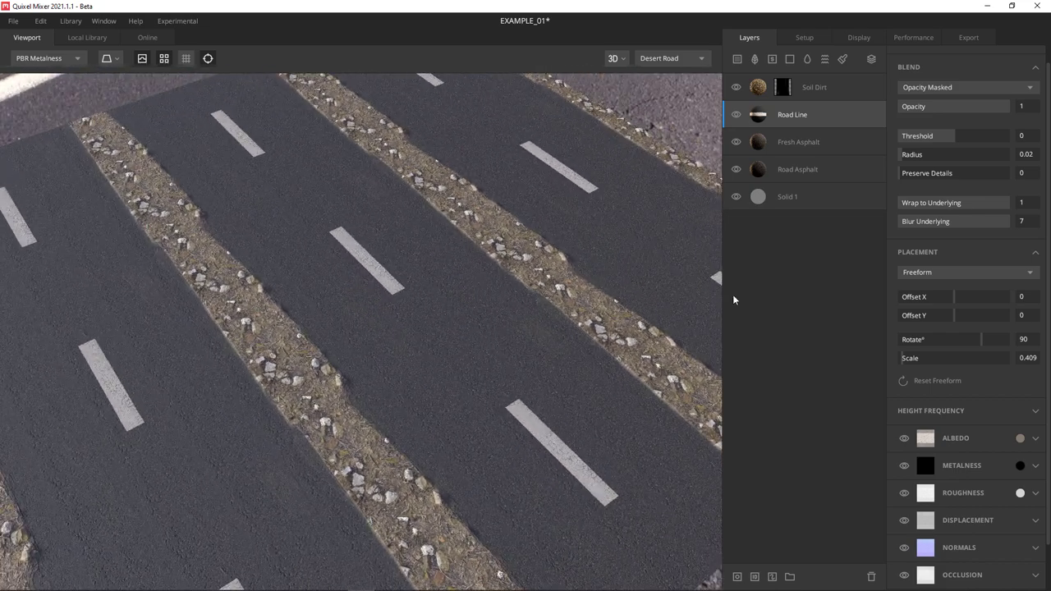
left_click(901, 358)
left_click_drag(900, 358, 900, 359)
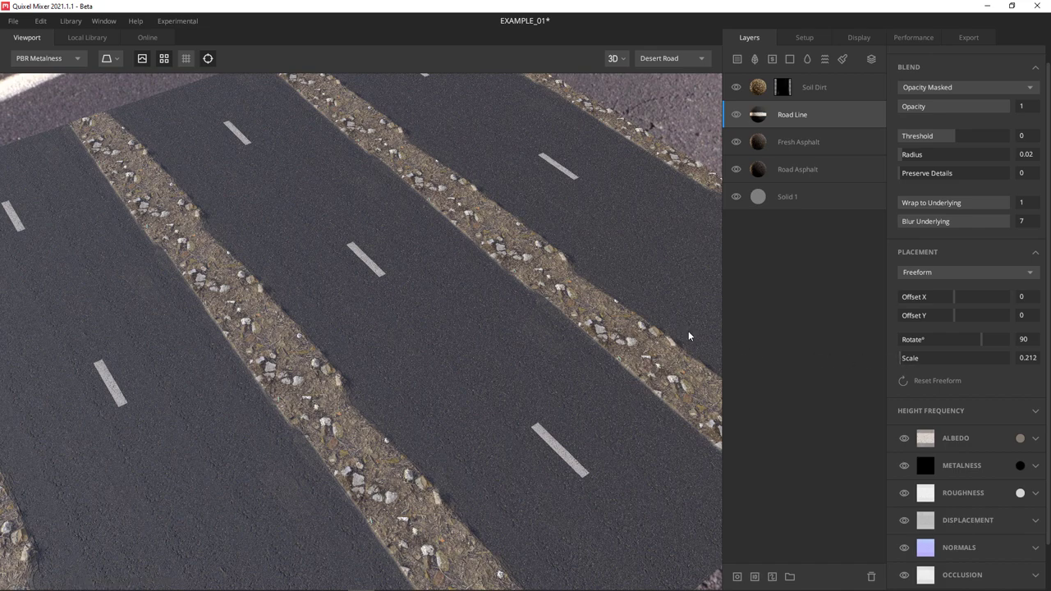
left_click_drag(688, 336, 546, 324)
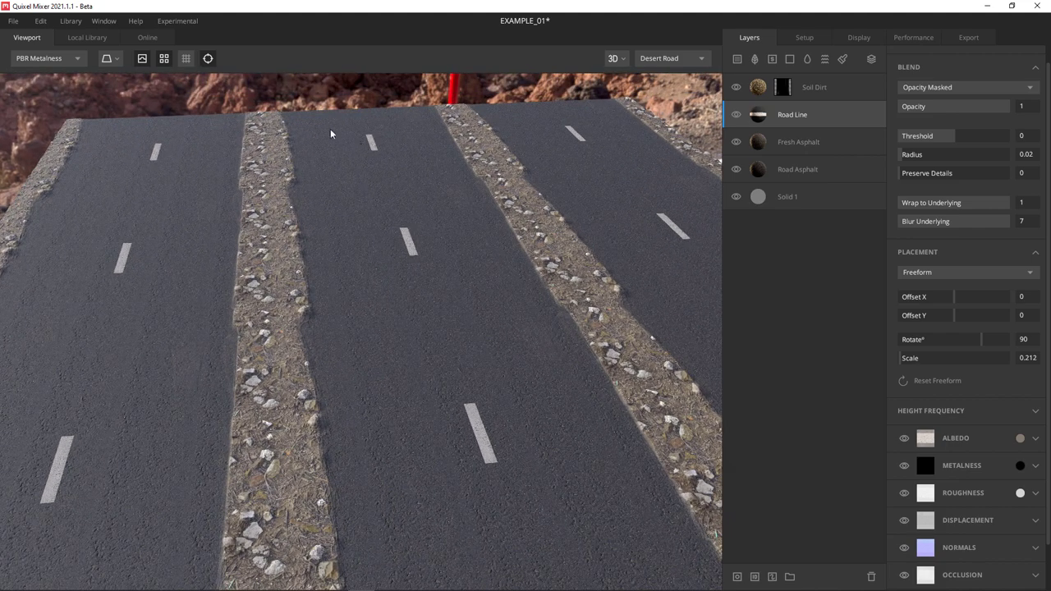
left_click(187, 60)
left_click_drag(444, 227, 508, 263)
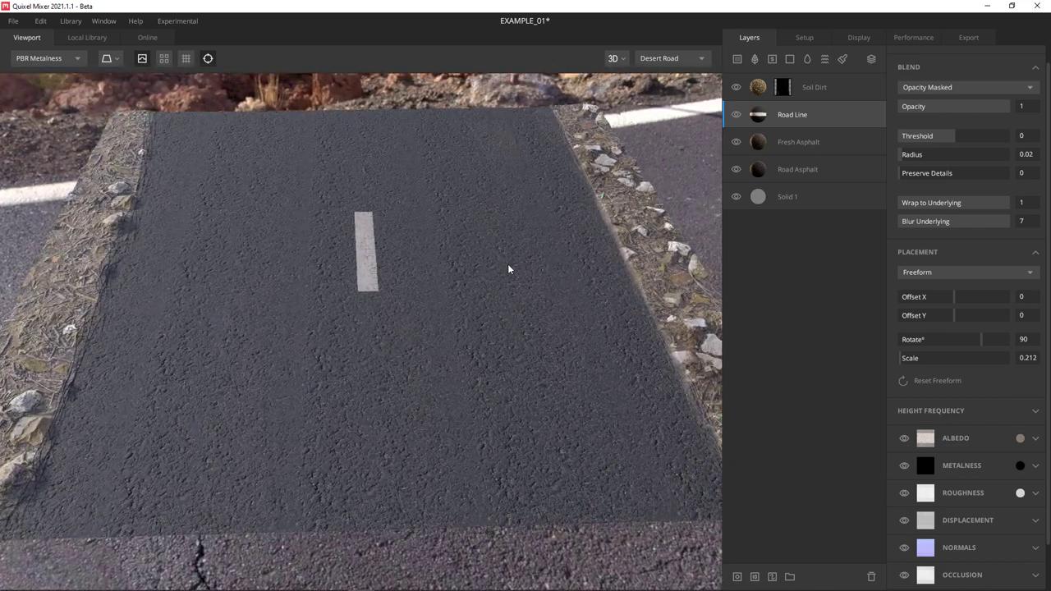
left_click(808, 60)
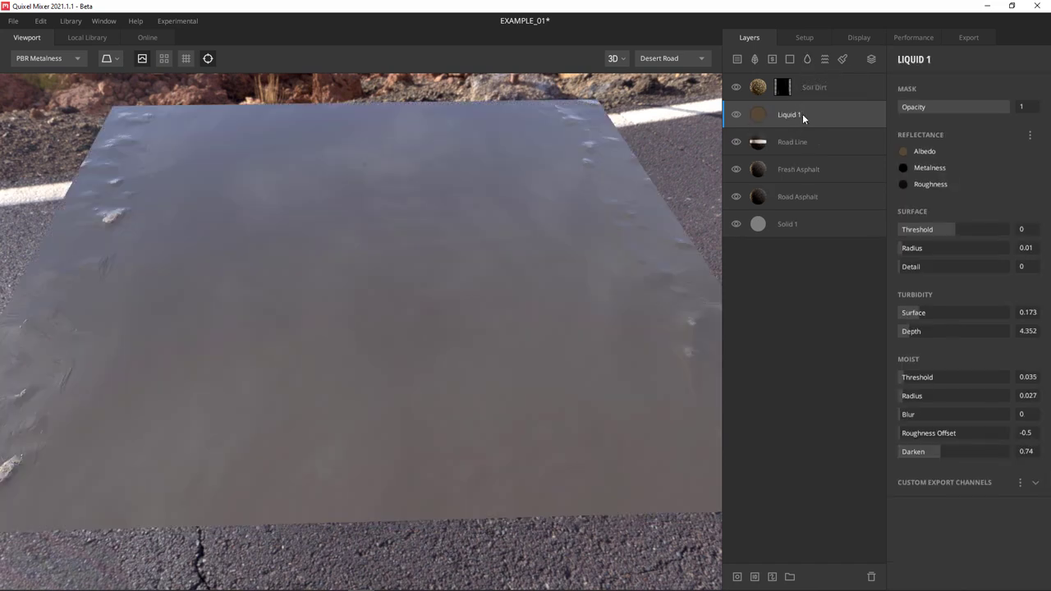
left_click_drag(802, 113, 804, 73)
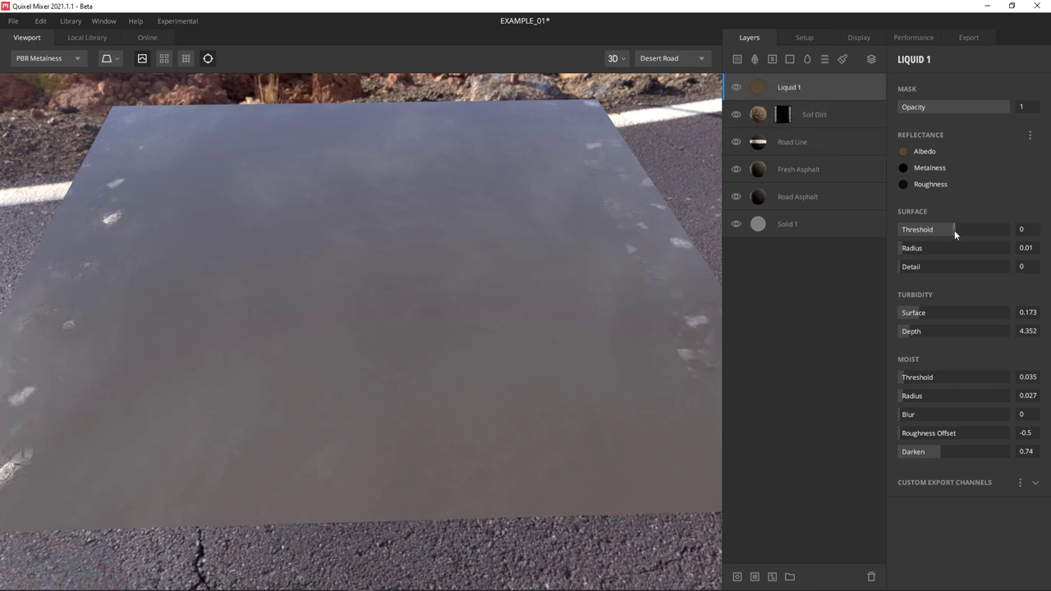
left_click_drag(954, 230, 938, 229)
mouse_move(550, 351)
left_mouse_down()
mouse_move(638, 380)
mouse_move(570, 380)
mouse_move(586, 258)
mouse_move(539, 300)
mouse_move(462, 343)
mouse_move(379, 358)
mouse_move(715, 429)
mouse_move(511, 398)
left_mouse_up()
mouse_move(511, 397)
right_mouse_down()
mouse_move(632, 422)
mouse_move(632, 385)
right_mouse_up()
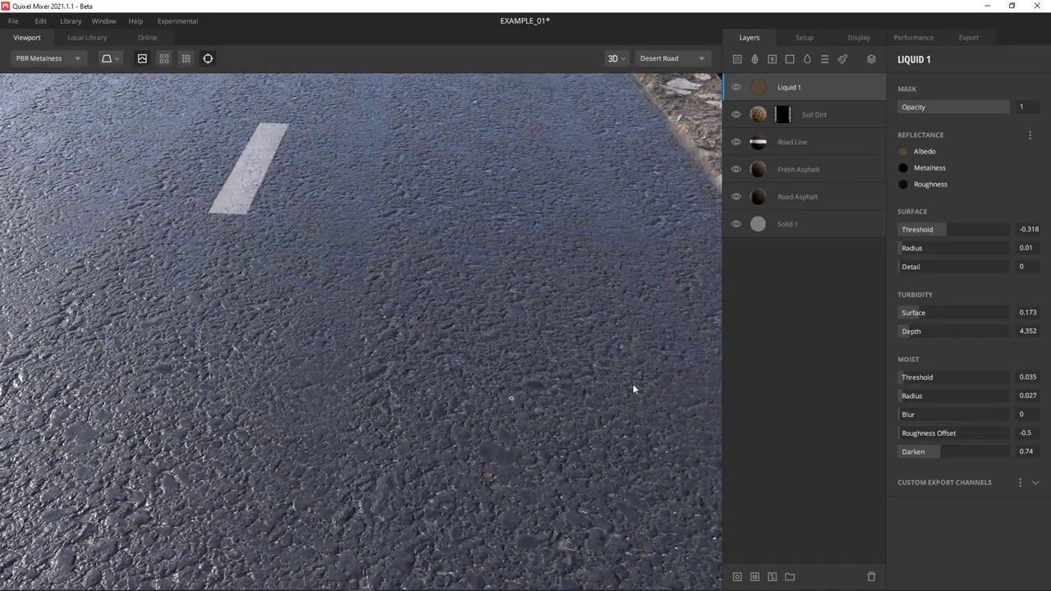
left_click(947, 229)
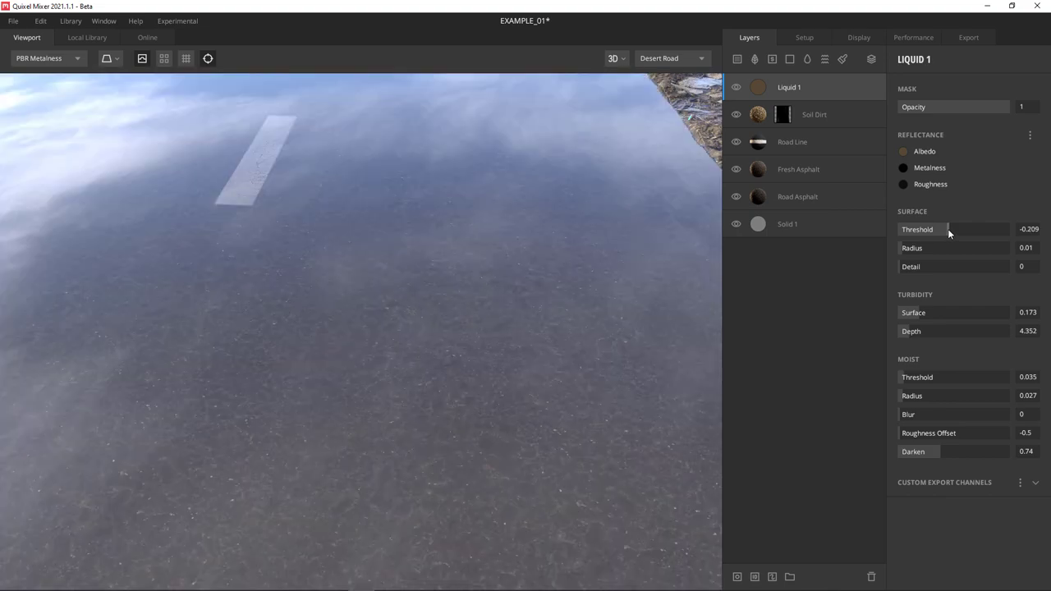
left_click(945, 229)
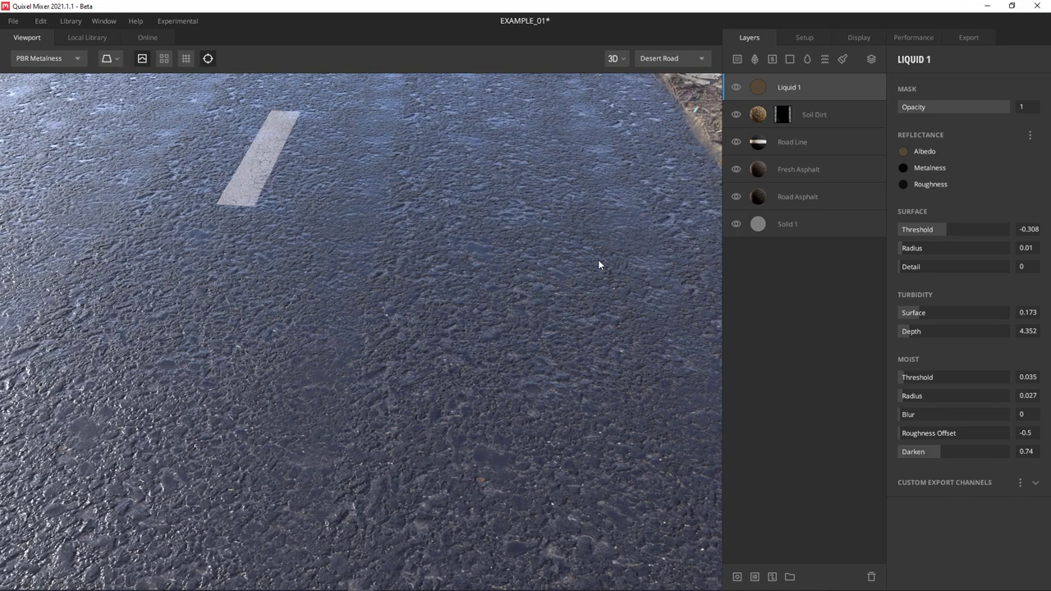
left_click_drag(599, 261, 408, 211)
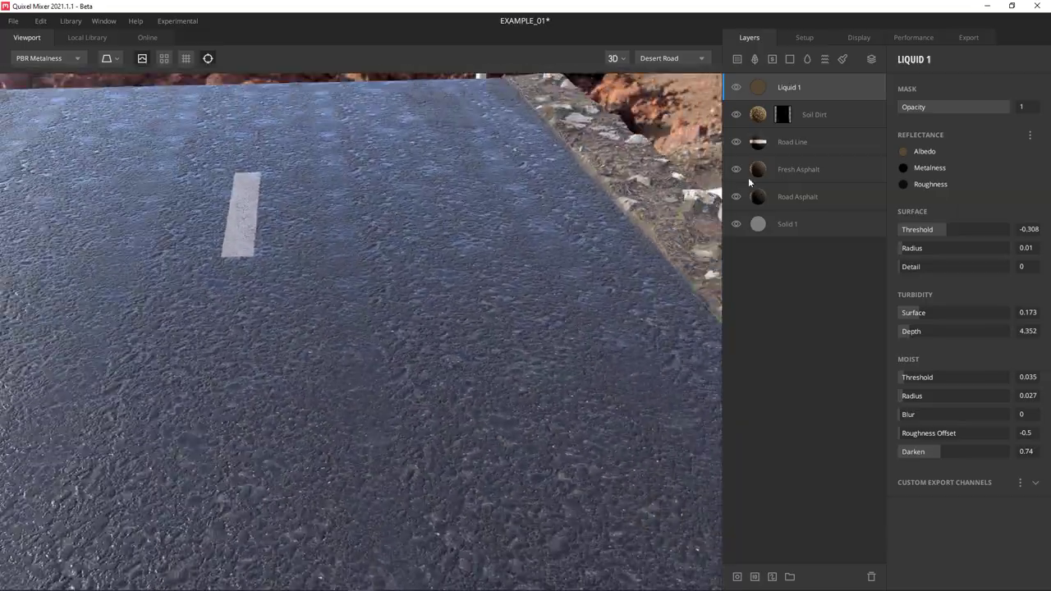
left_click(871, 576)
left_click_drag(594, 428, 347, 395)
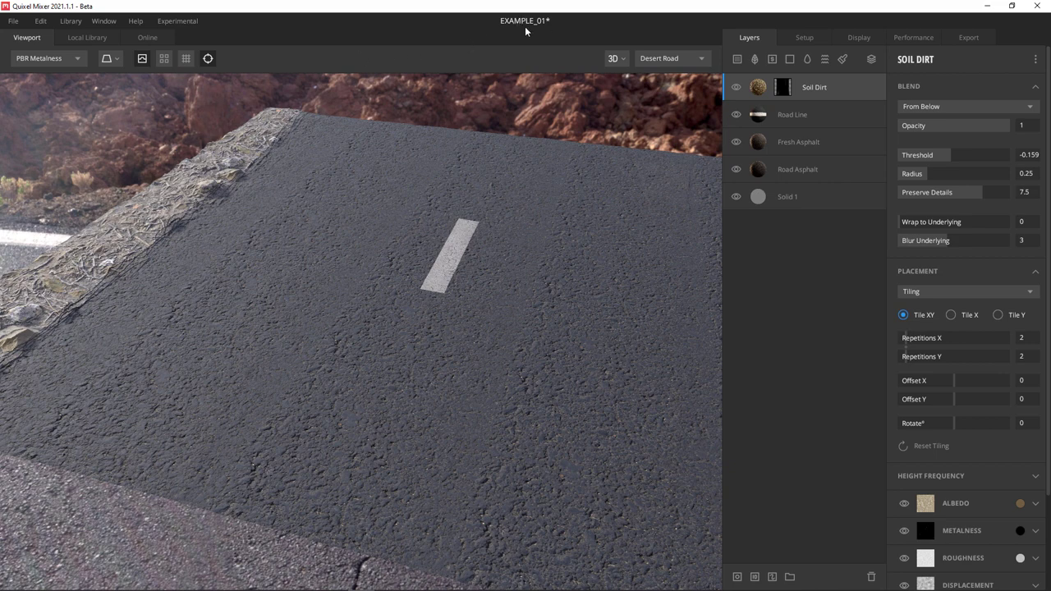
Save the mix as EXAMPLE_01 and show the Export settings.
left_click(13, 20)
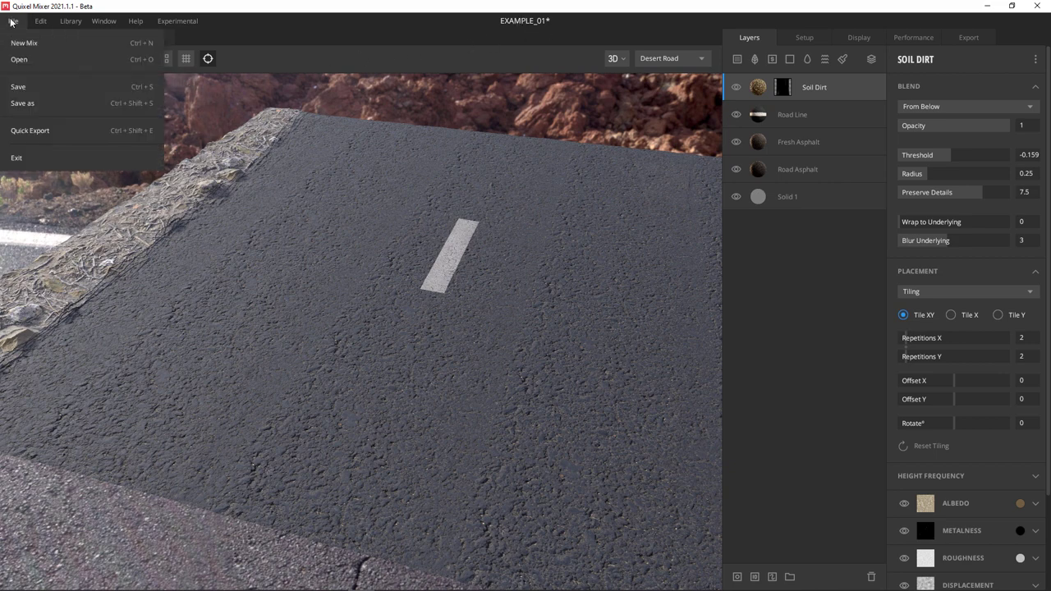
left_click(19, 87)
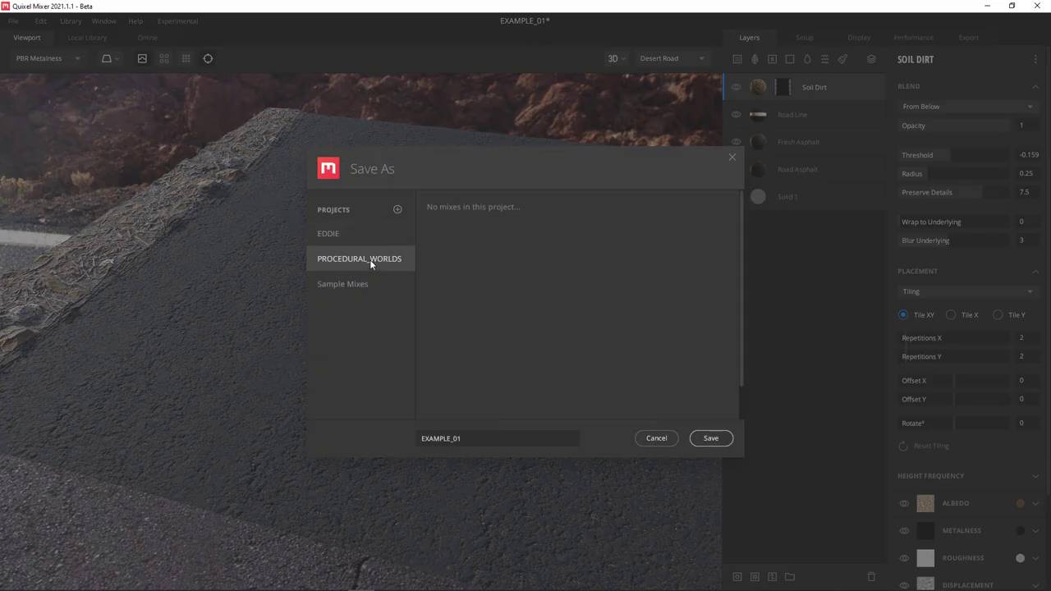
left_click(711, 439)
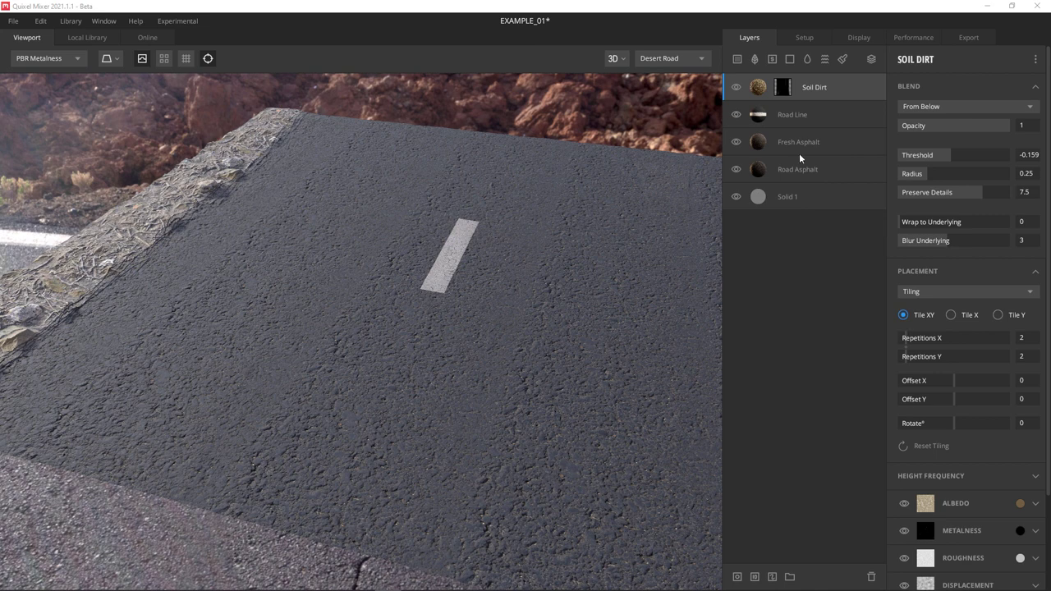
left_click(967, 41)
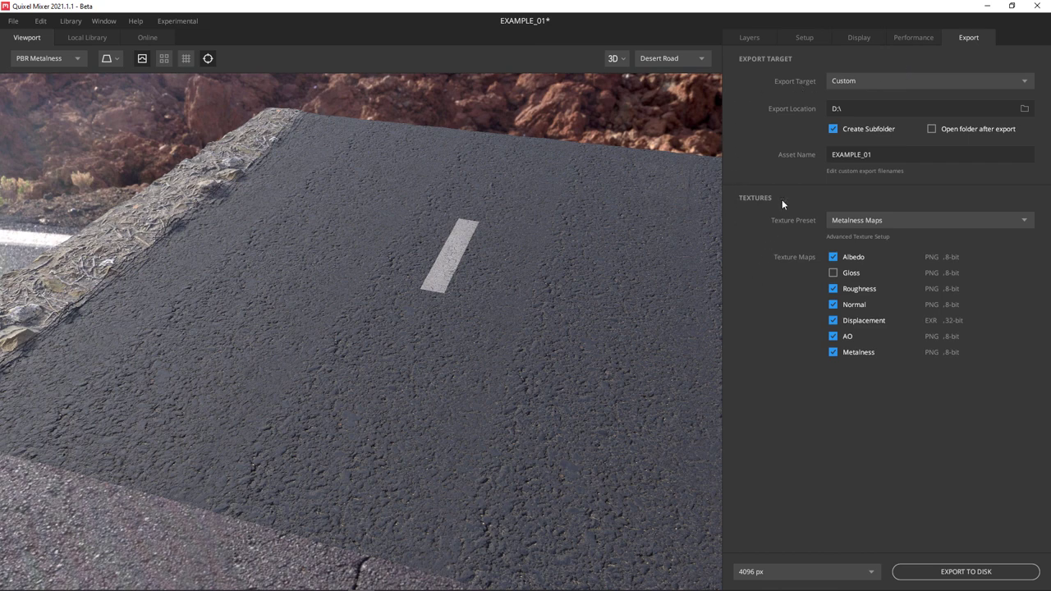
Set the export target to Library with asset category Asphalt.
left_click(888, 82)
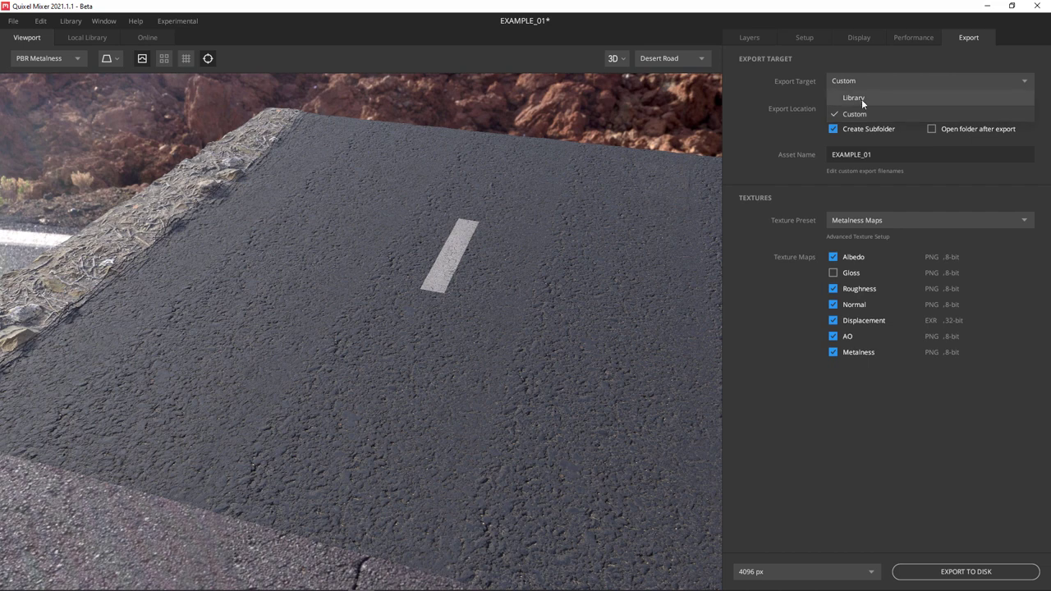
left_click(862, 98)
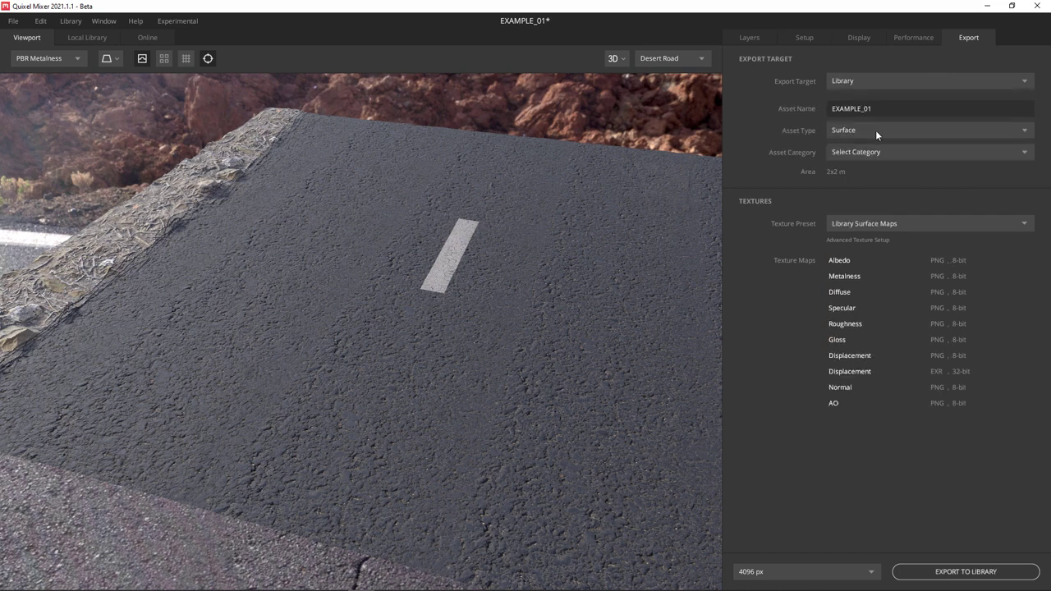
left_click(910, 156)
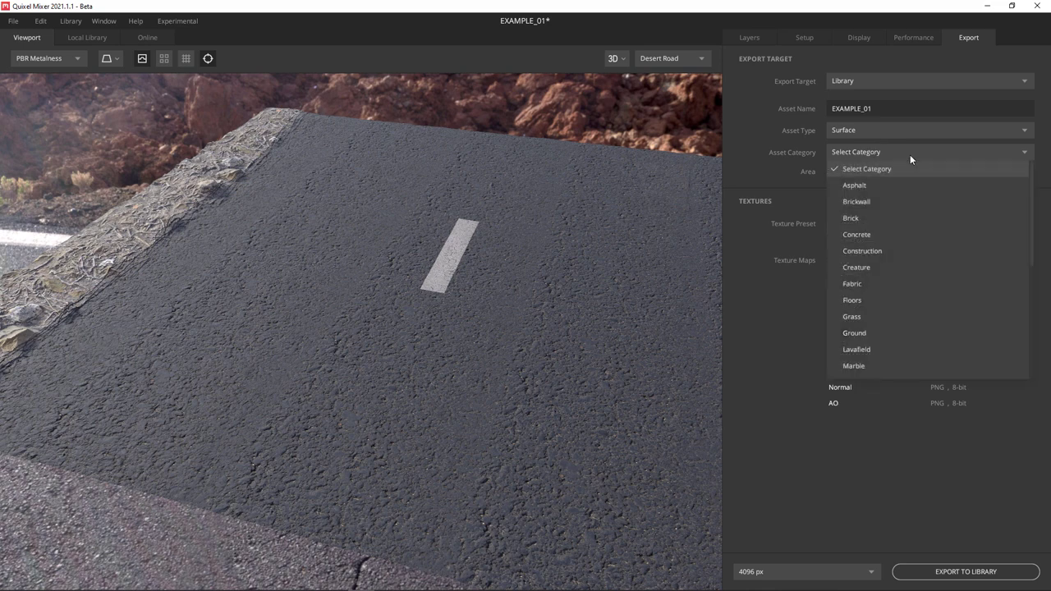
left_click(859, 186)
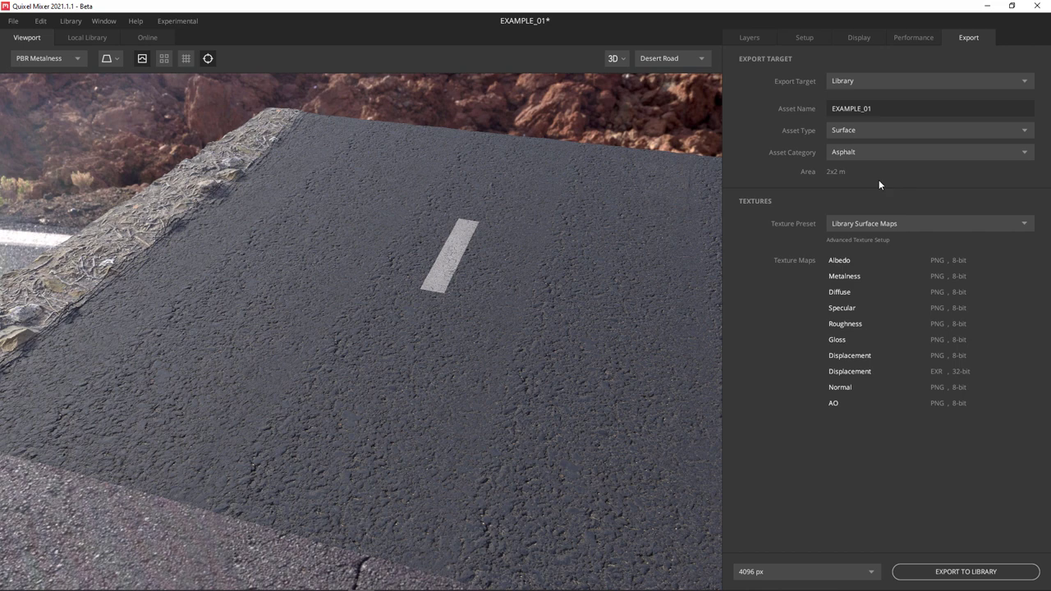
Export to the library with Library Surface Maps at 4096 px.
left_click(951, 225)
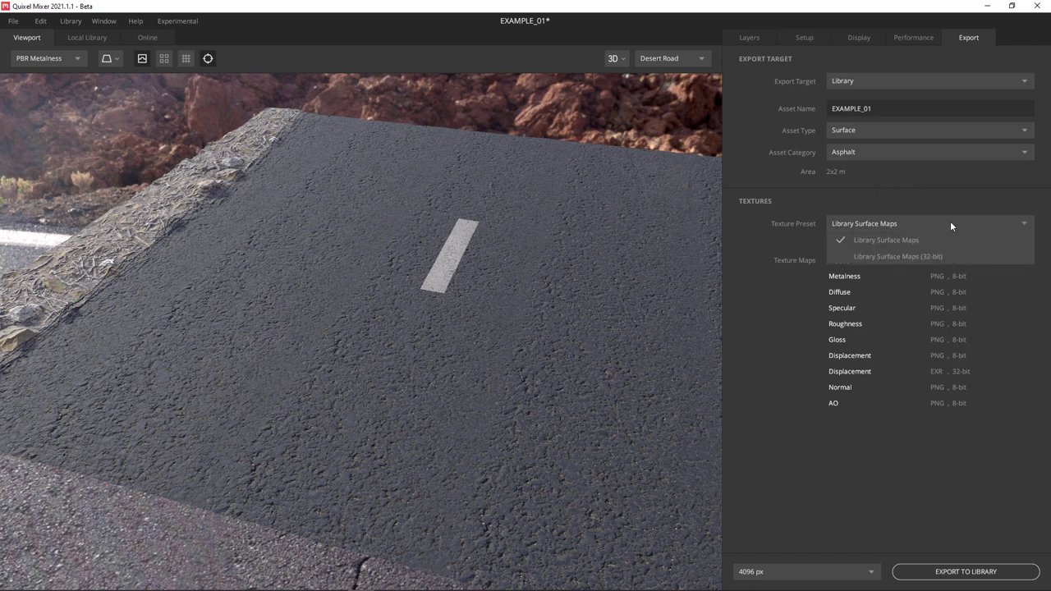
left_click(950, 222)
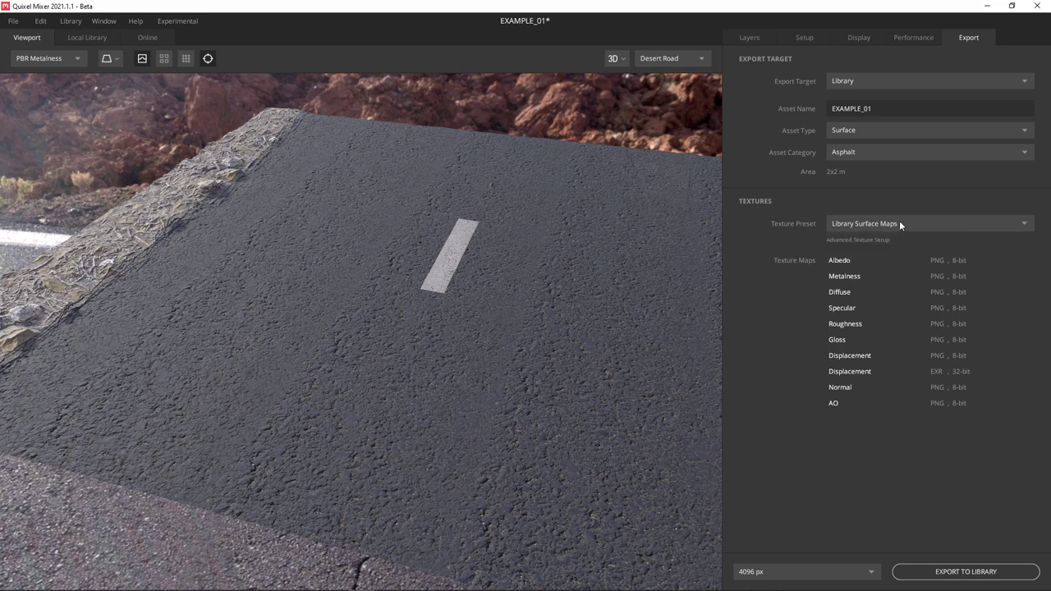
left_click(797, 571)
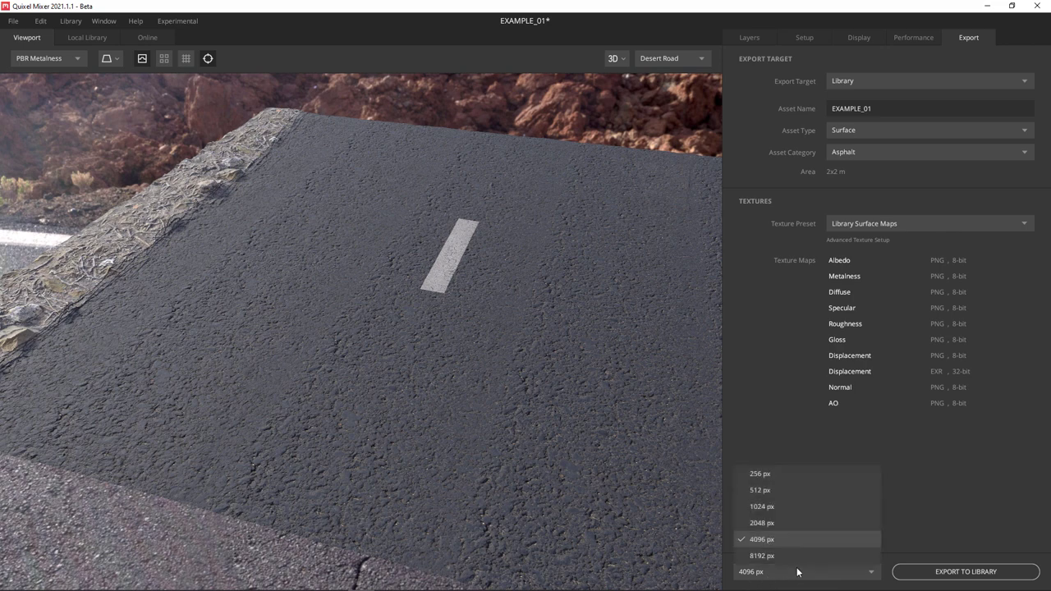
left_click(926, 485)
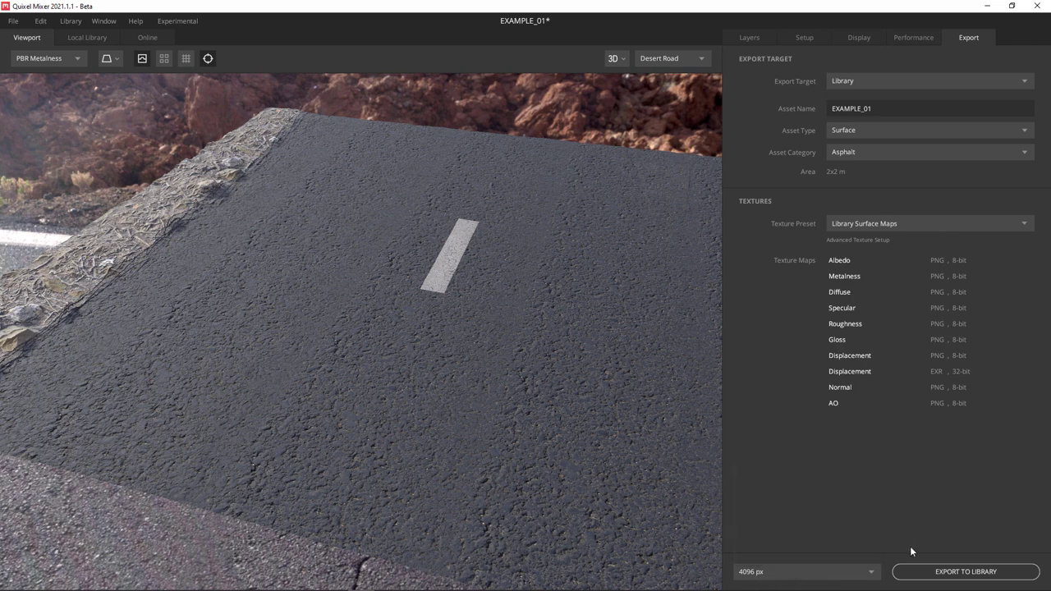
left_click(960, 571)
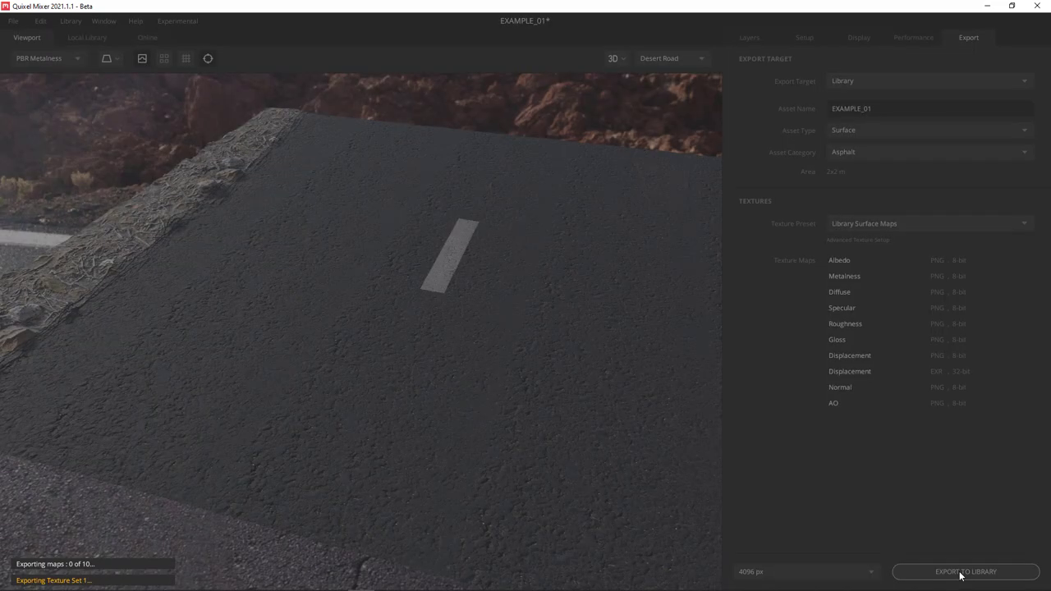